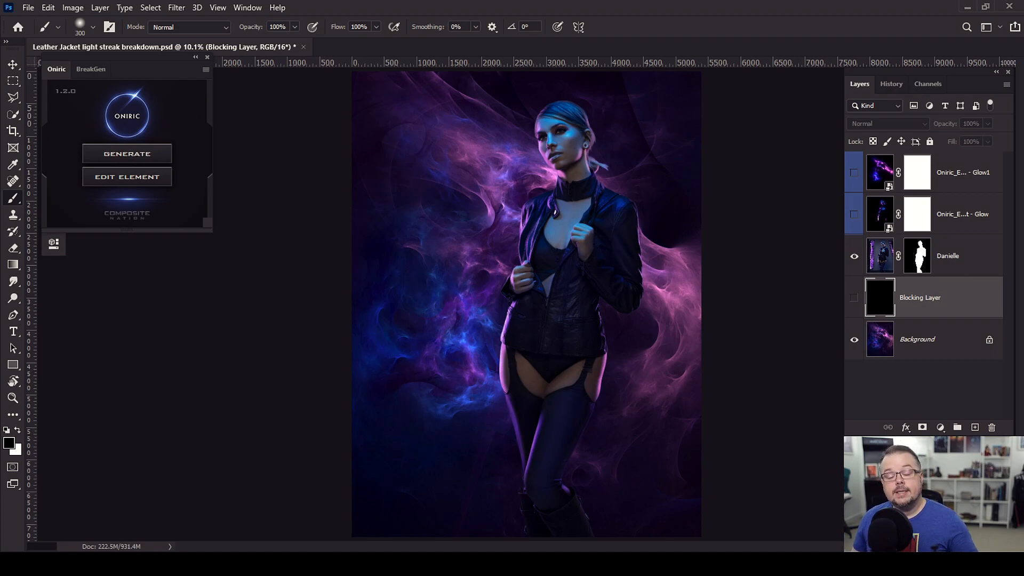
Step: Browse the Auras and Flares Edition 2 brush presets and look at the brush picker's options for importing brushes
{"action": "left_click", "coordinate": [91, 29]}
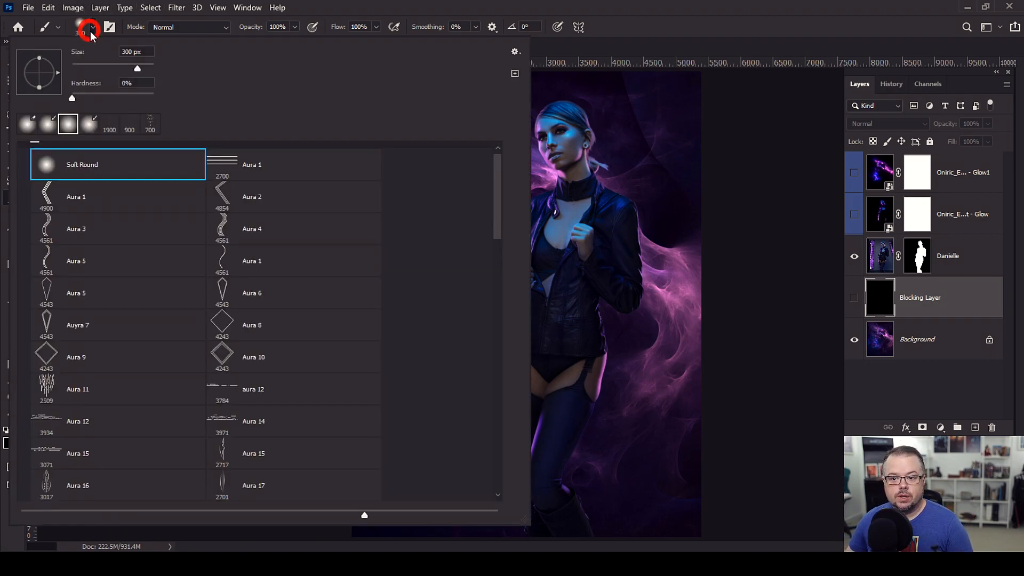
{"action": "scroll", "coordinate": [217, 221], "scroll_direction": "up", "scroll_amount": 1}
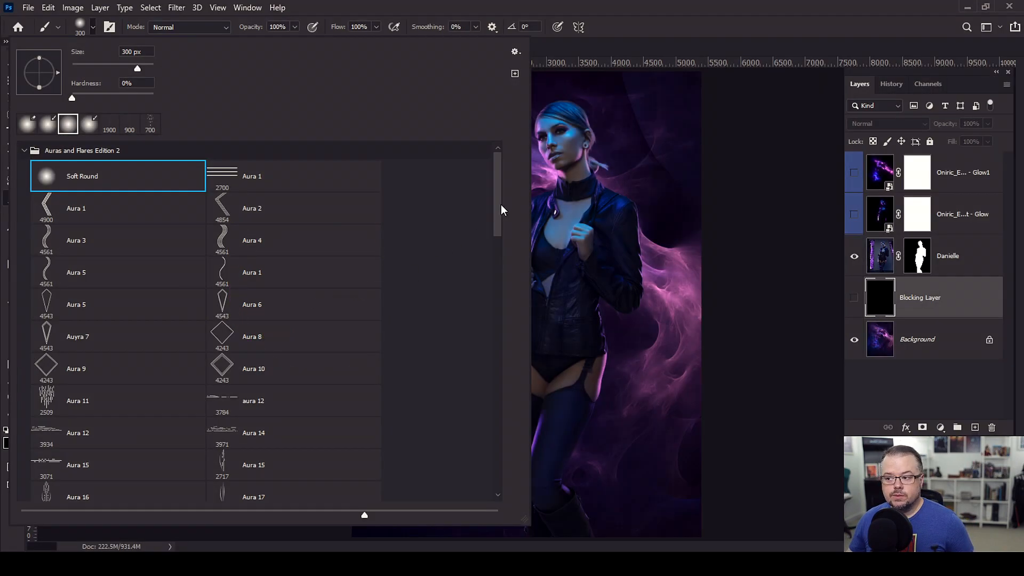
{"action": "left_click_drag", "start_coordinate": [499, 213], "coordinate": [500, 279]}
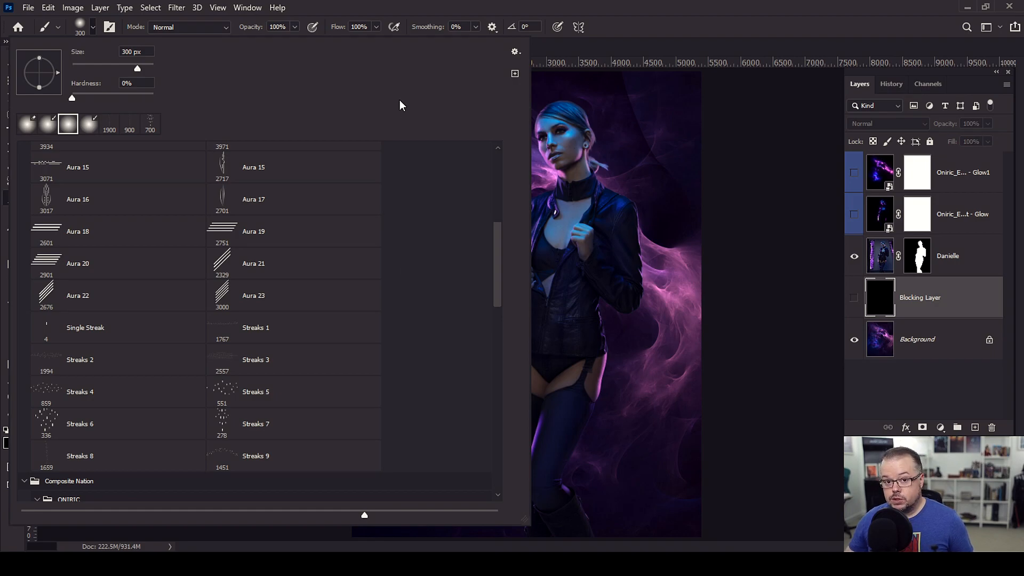
{"action": "scroll", "coordinate": [420, 235], "scroll_direction": "up", "scroll_amount": 2}
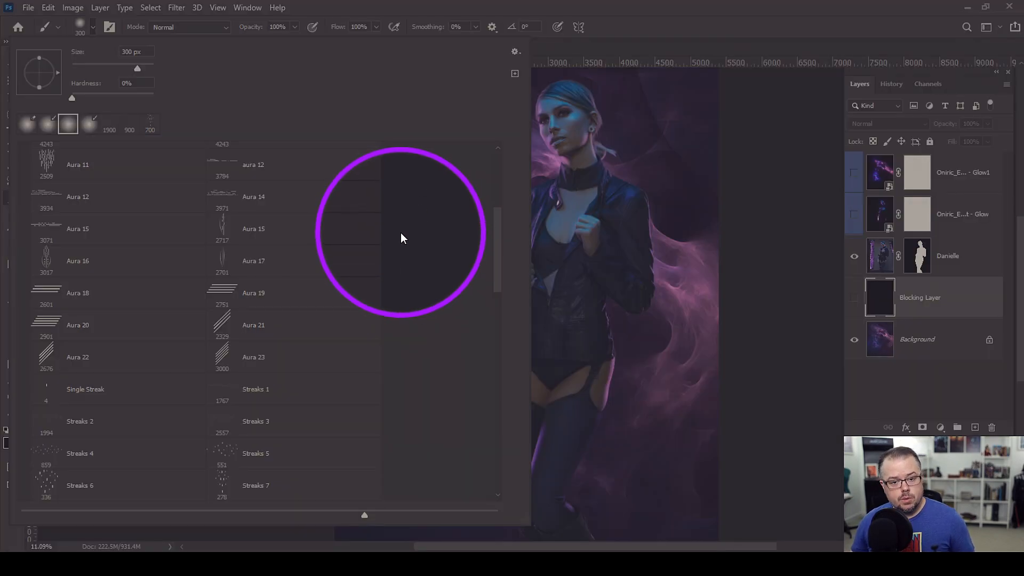
{"action": "left_click", "coordinate": [515, 52]}
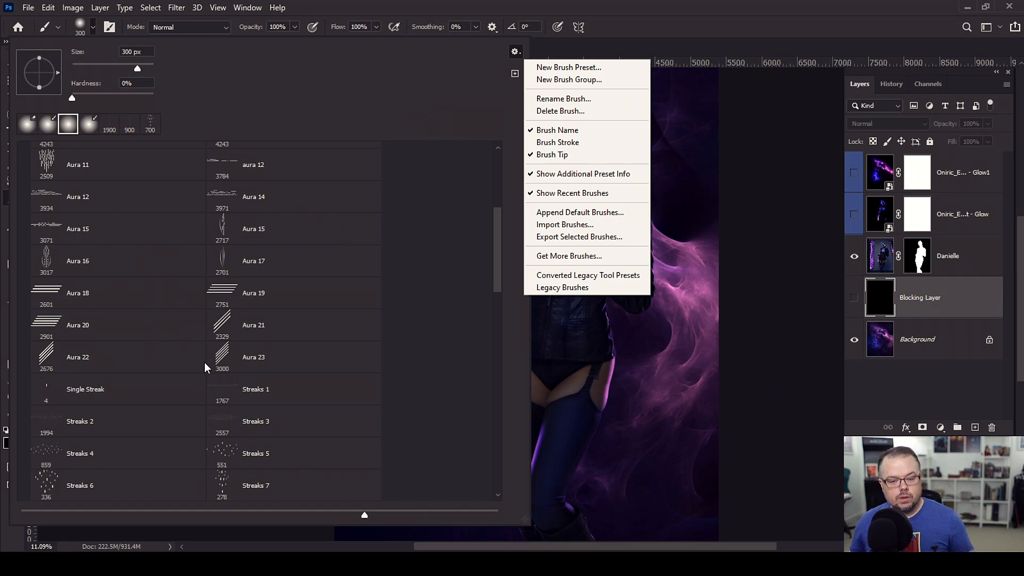
{"action": "left_click", "coordinate": [756, 20]}
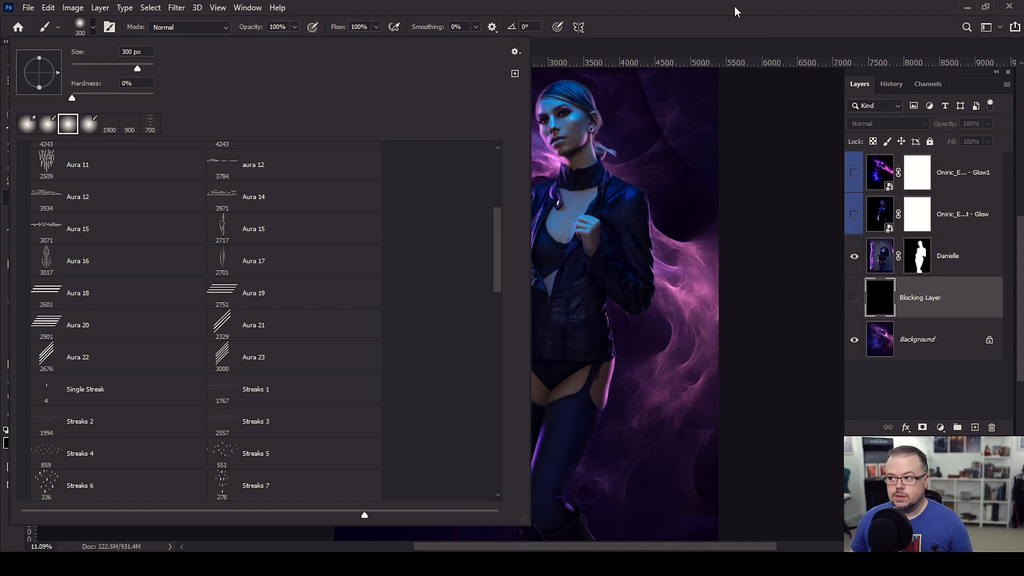
{"action": "left_click", "coordinate": [735, 12]}
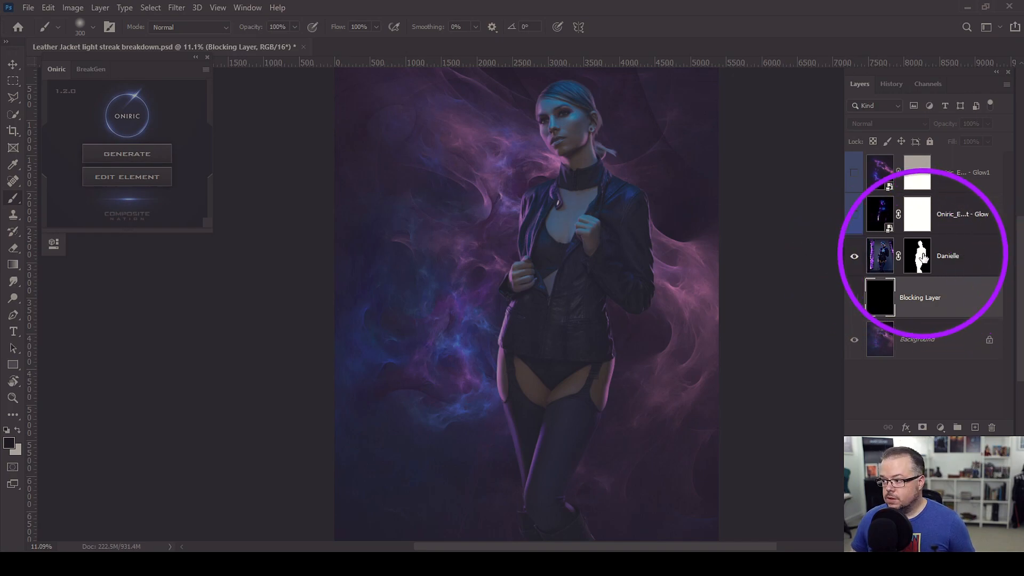
Step: Add a new layer directly above the Background layer and fill it with black
{"action": "left_click", "coordinate": [909, 352]}
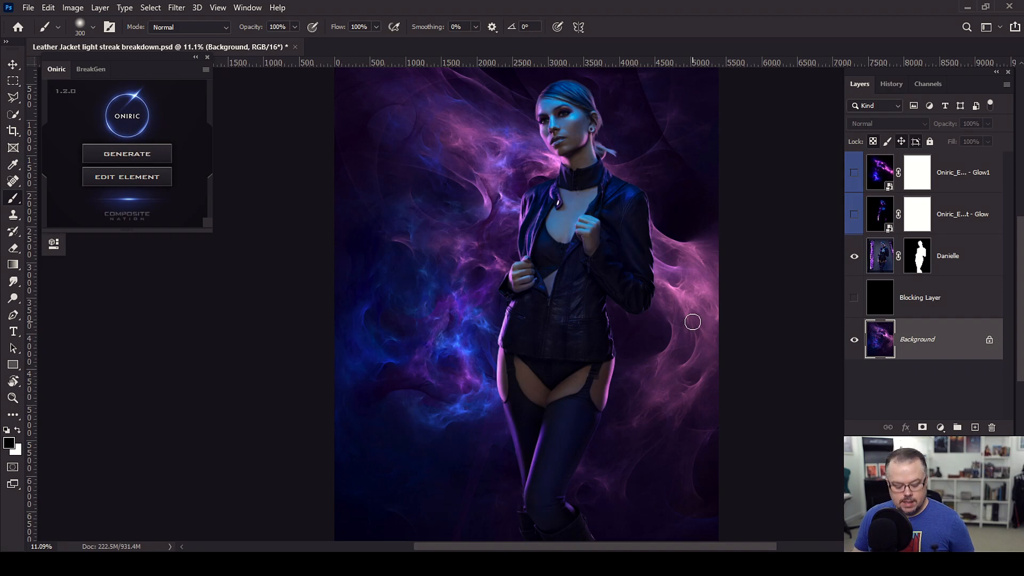
{"action": "scroll", "coordinate": [692, 322], "scroll_direction": "down", "scroll_amount": 1}
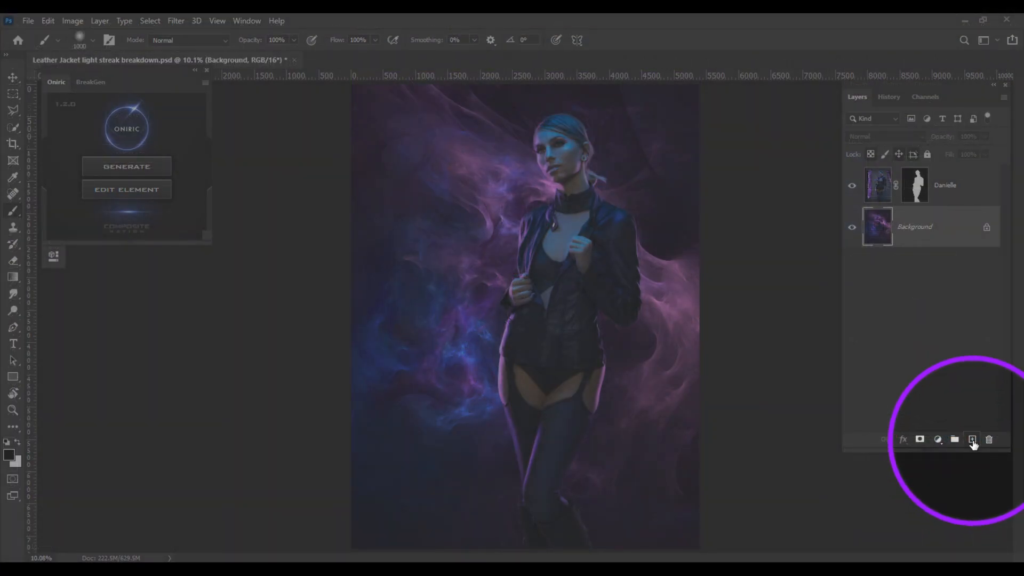
{"action": "left_click", "coordinate": [975, 428]}
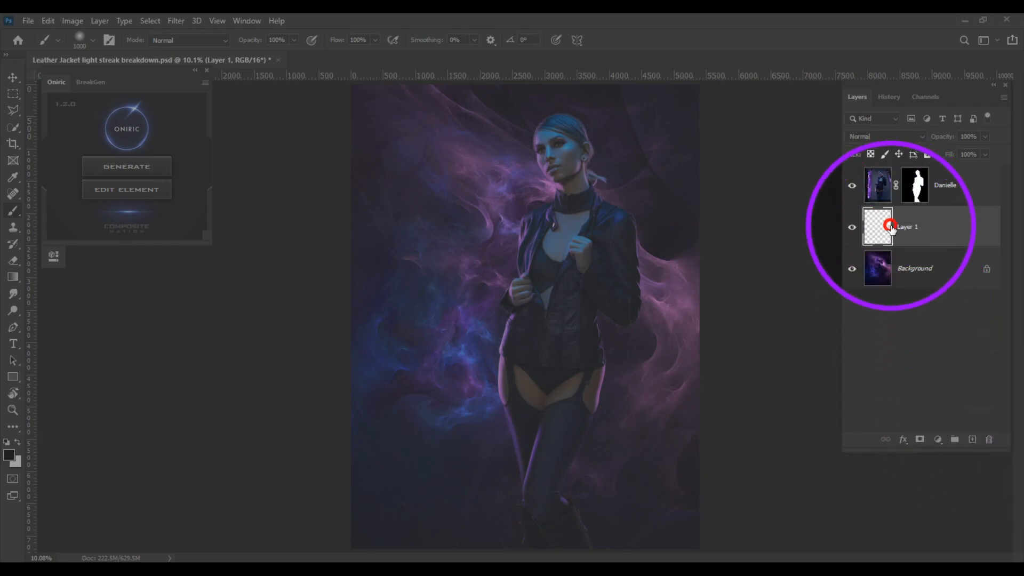
{"action": "key", "text": "alt+BackSpace"}
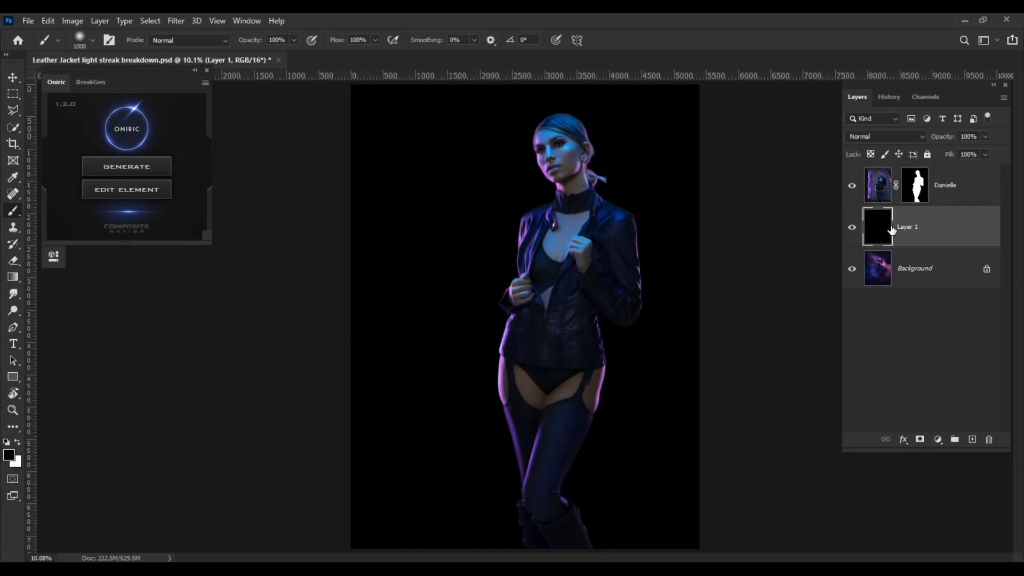
Step: Generate an Oniric Diffuse glow from the model with threshold 0.55, and hide the model layer and the black layer
{"action": "left_click", "coordinate": [128, 167]}
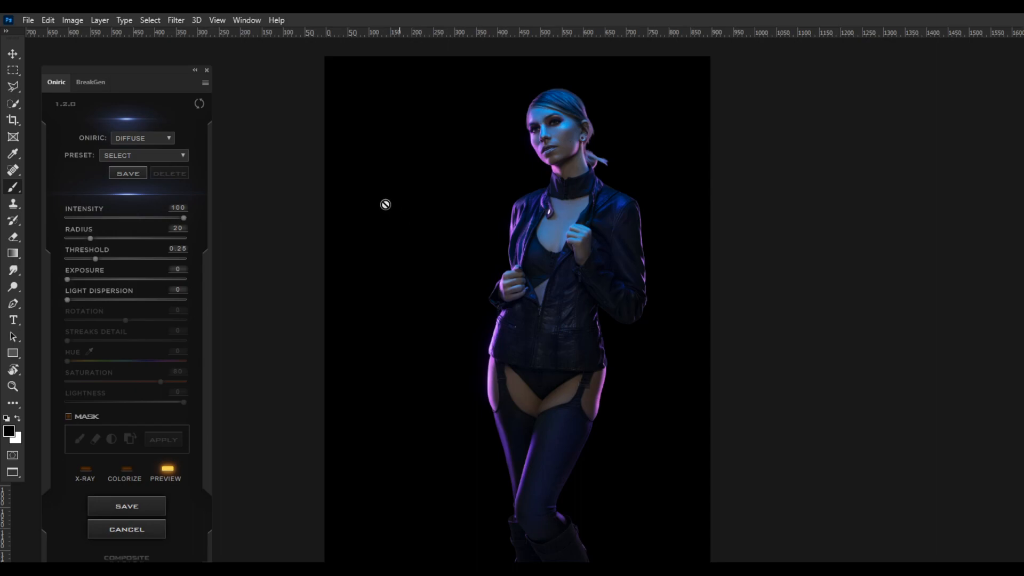
{"action": "left_click", "coordinate": [130, 260]}
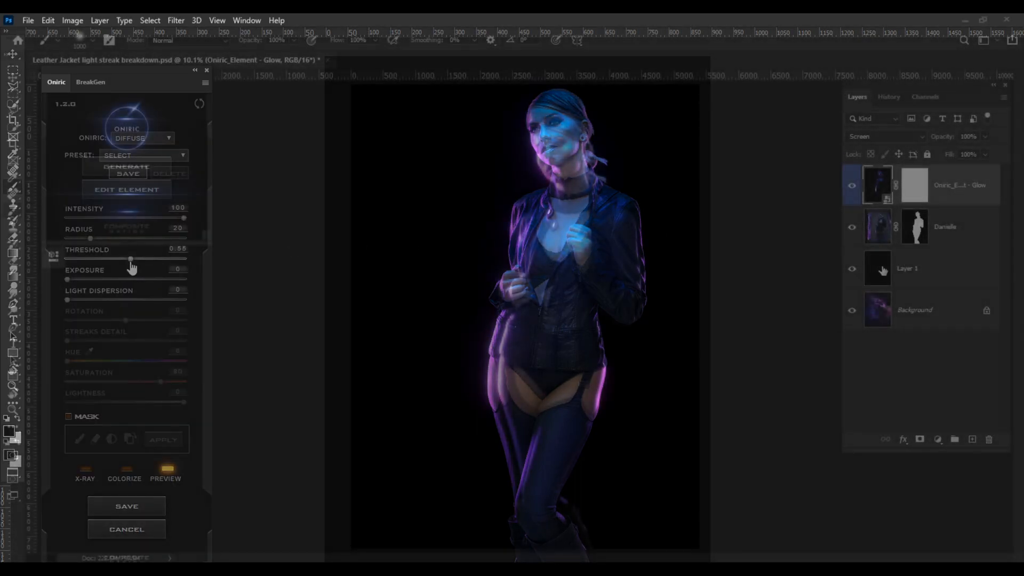
{"action": "left_click", "coordinate": [852, 269]}
{"action": "left_click", "coordinate": [852, 227]}
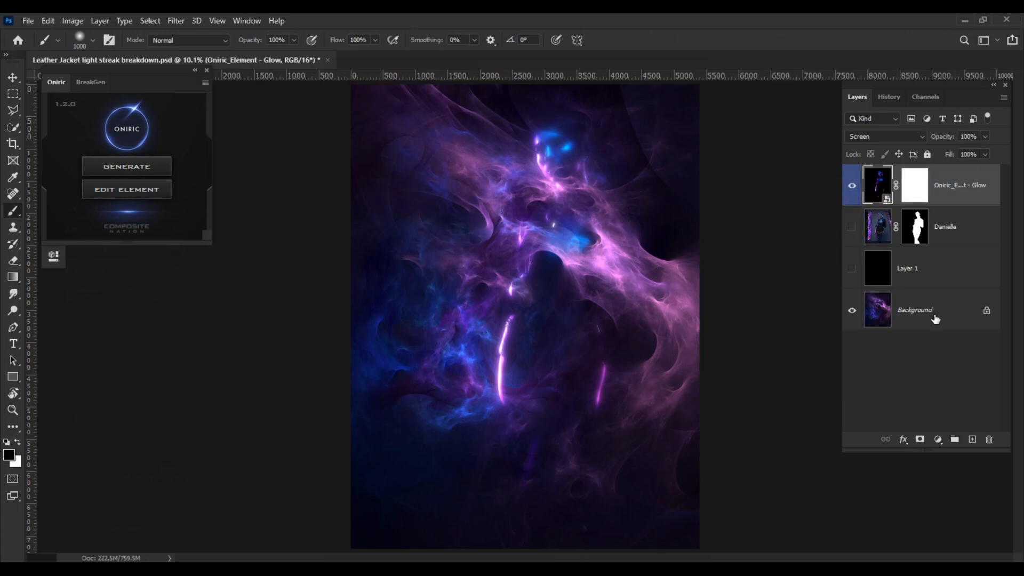
Step: Generate a second Diffuse glow from the Background layer with threshold 1 and raised exposure, erasing the red mask over the bright nebula clouds
{"action": "left_click", "coordinate": [935, 319]}
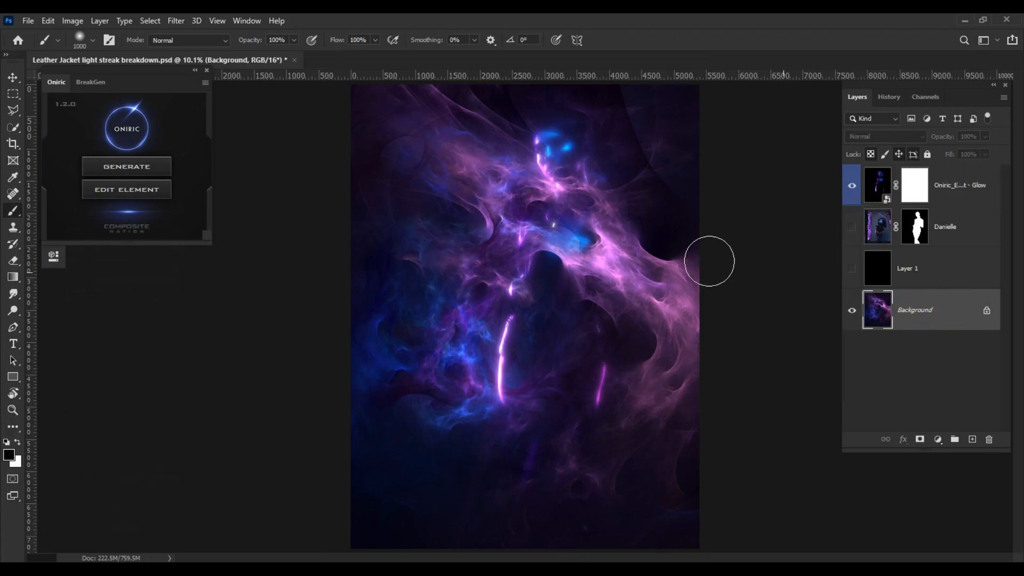
{"action": "left_click", "coordinate": [136, 166]}
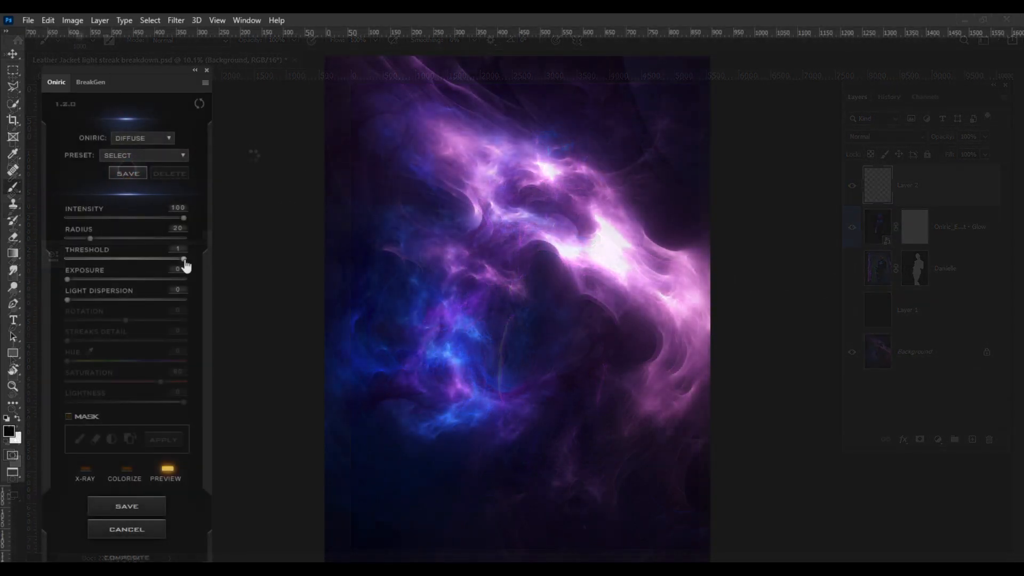
{"action": "left_click", "coordinate": [78, 277]}
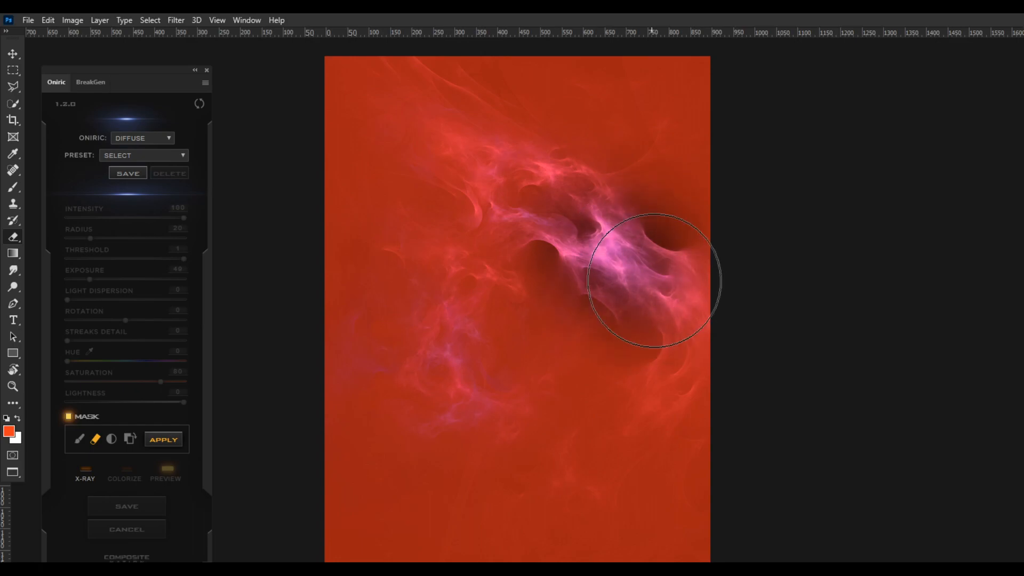
{"action": "mouse_move", "coordinate": [654, 280]}
{"action": "left_mouse_down"}
{"action": "mouse_move", "coordinate": [691, 315]}
{"action": "mouse_move", "coordinate": [686, 375]}
{"action": "mouse_move", "coordinate": [670, 410]}
{"action": "mouse_move", "coordinate": [671, 300]}
{"action": "mouse_move", "coordinate": [701, 327]}
{"action": "mouse_move", "coordinate": [527, 155]}
{"action": "mouse_move", "coordinate": [473, 171]}
{"action": "left_mouse_up"}
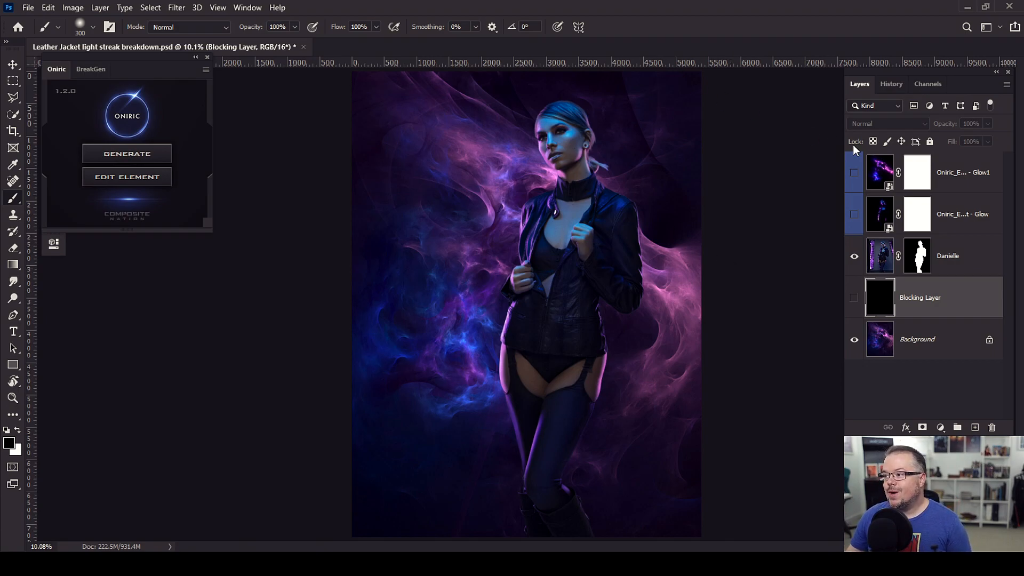
Step: Show both Oniric glow layers and move the Glow1 layer between the model layer and the Blocking Layer
{"action": "left_click", "coordinate": [854, 173]}
{"action": "left_click", "coordinate": [854, 214]}
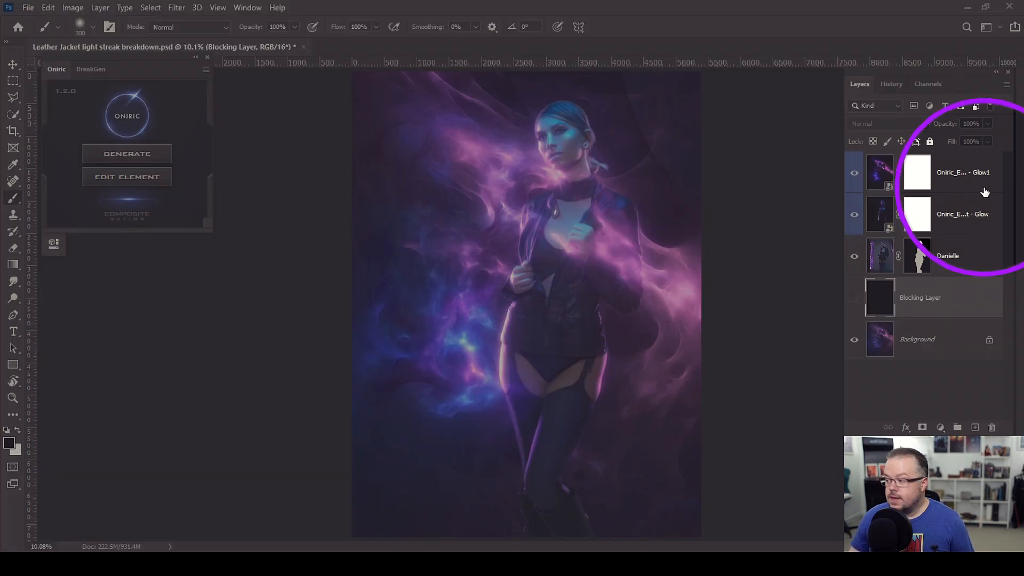
{"action": "left_click", "coordinate": [964, 182]}
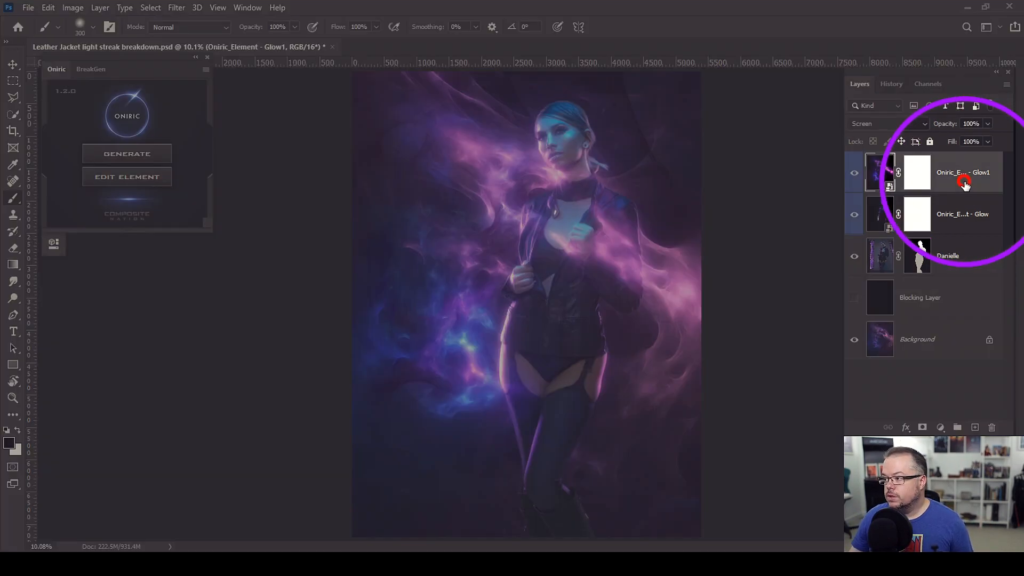
{"action": "left_click_drag", "start_coordinate": [965, 185], "coordinate": [956, 264]}
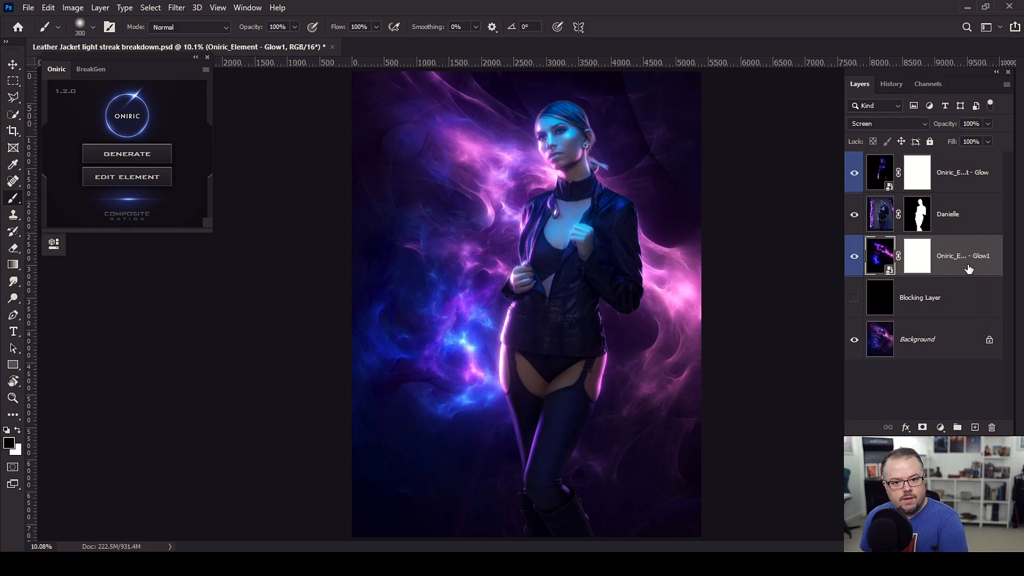
Step: Return the Glow1 layer to the top of the layer stack and hide both Oniric glow layers
{"action": "left_click_drag", "start_coordinate": [969, 269], "coordinate": [961, 171]}
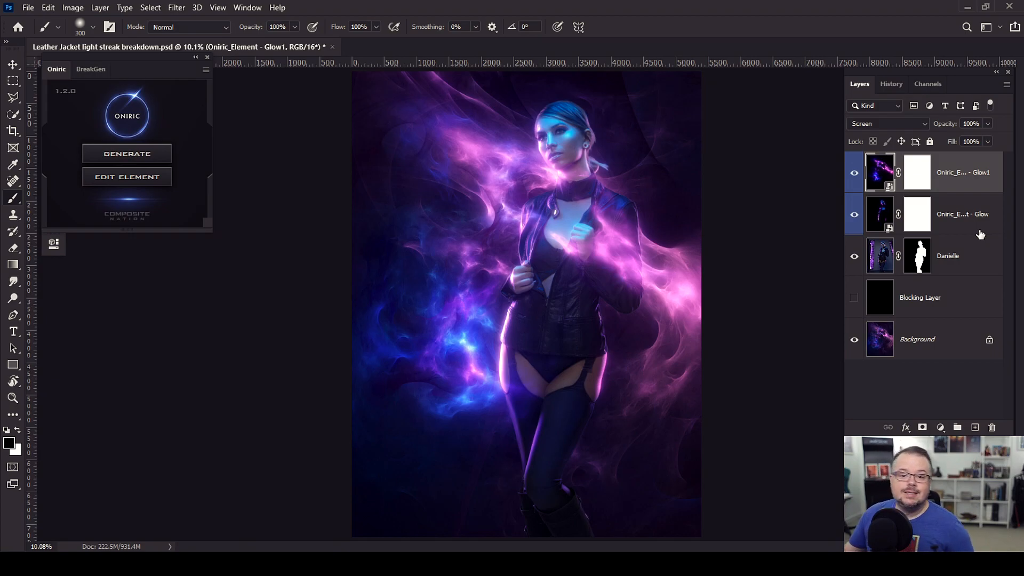
{"action": "left_click_drag", "start_coordinate": [854, 172], "coordinate": [856, 217]}
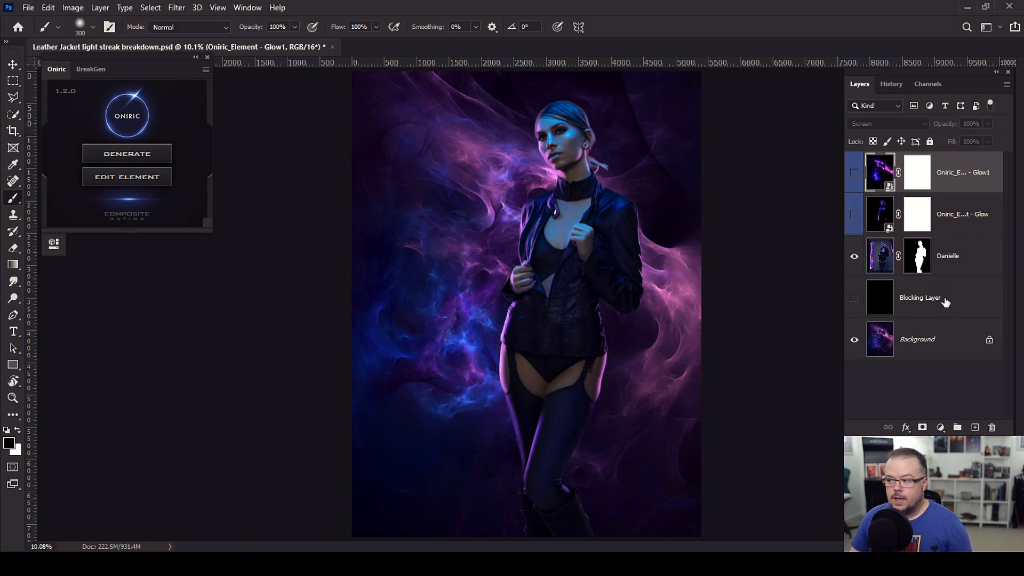
Step: Examine the light and fabric detail on the shoulder of the model's jacket up close
{"action": "scroll", "coordinate": [555, 203], "scroll_direction": "up", "scroll_amount": 8}
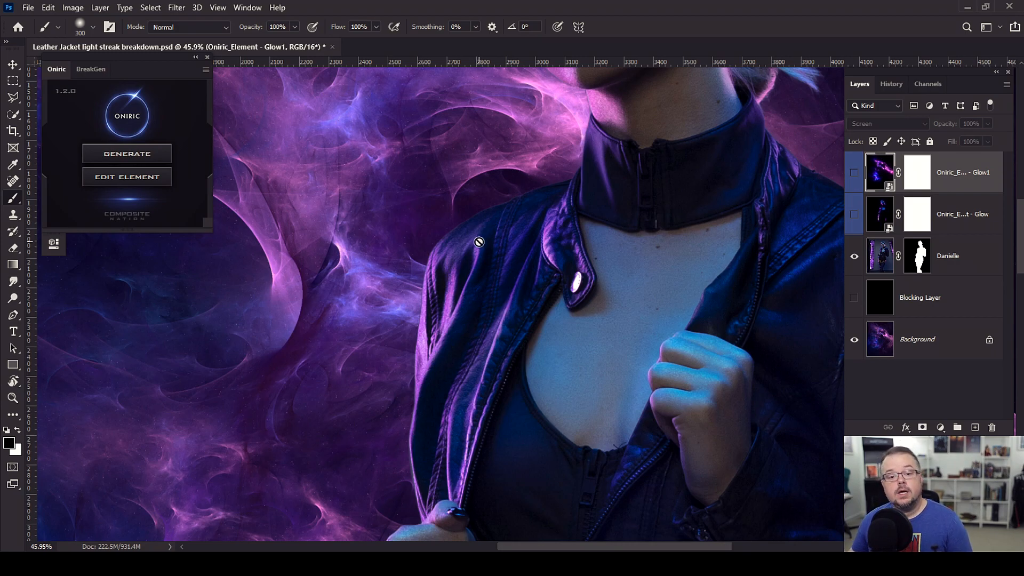
{"action": "key", "text": "v"}
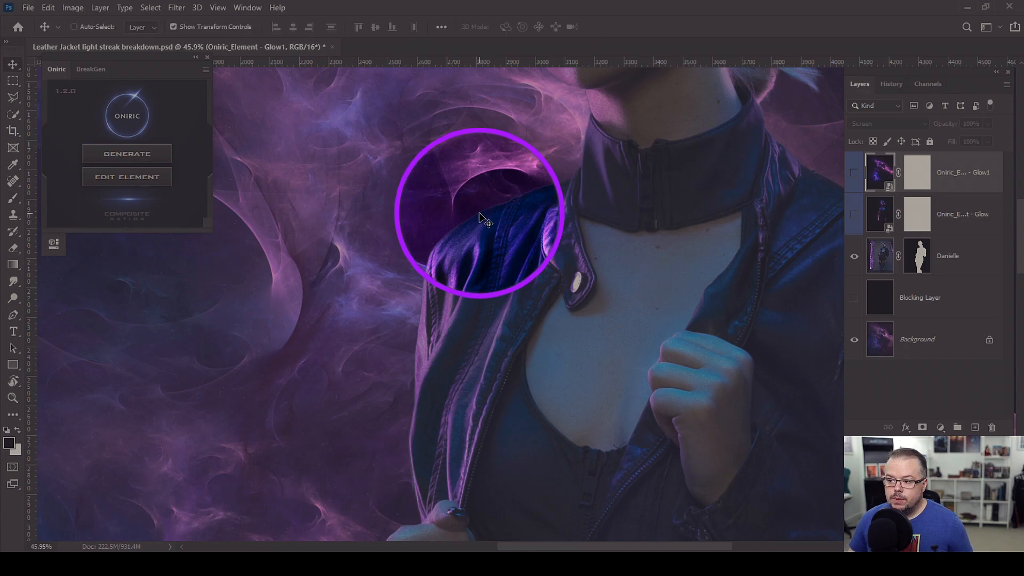
{"action": "scroll", "coordinate": [474, 219], "scroll_direction": "up", "scroll_amount": 5}
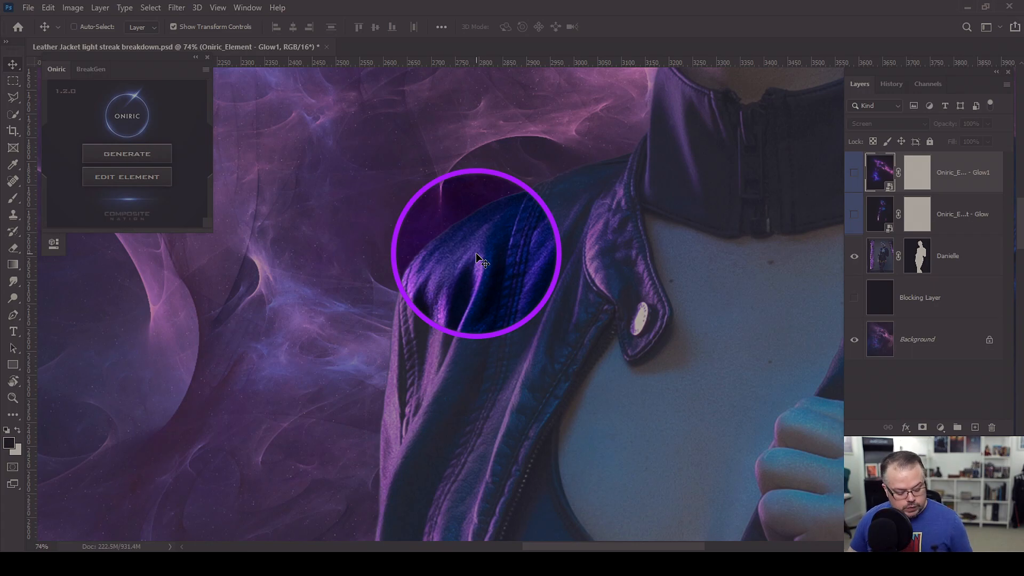
{"action": "key", "text": "ctrl+0"}
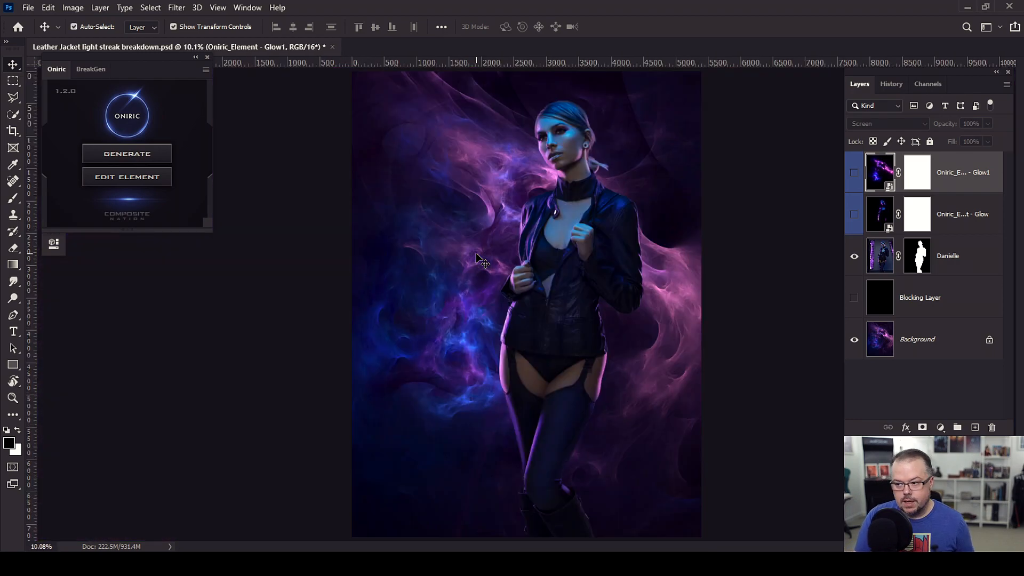
Step: Duplicate the model layer and apply the layer mask of the copy to its pixels
{"action": "left_click", "coordinate": [975, 251]}
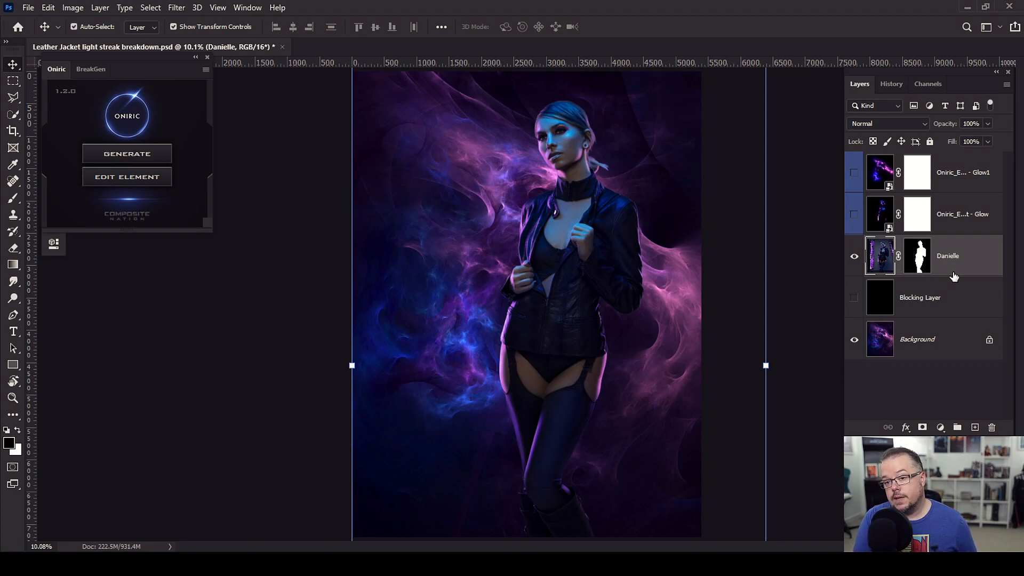
{"action": "key", "text": "ctrl+j"}
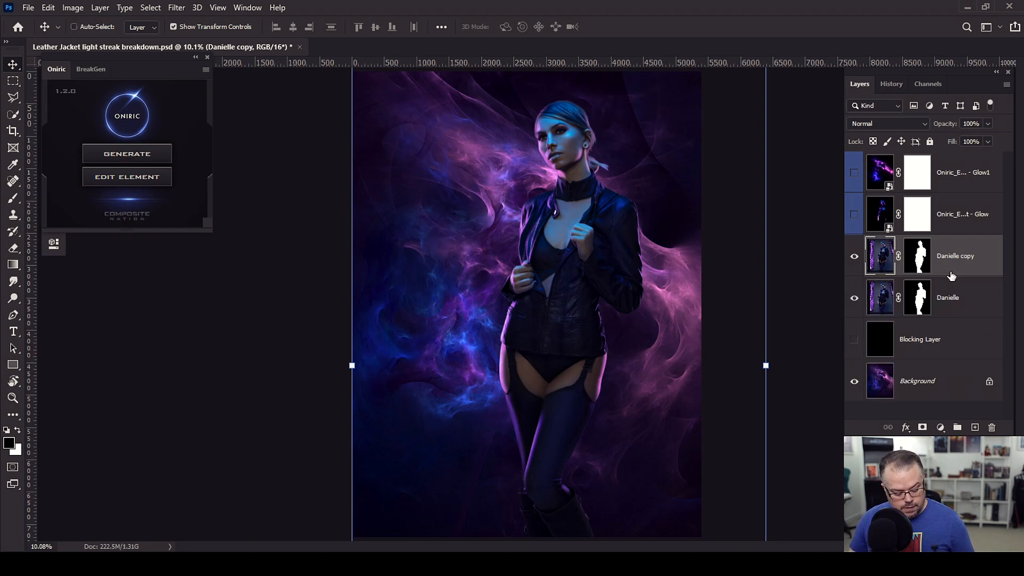
{"action": "left_click", "coordinate": [923, 256]}
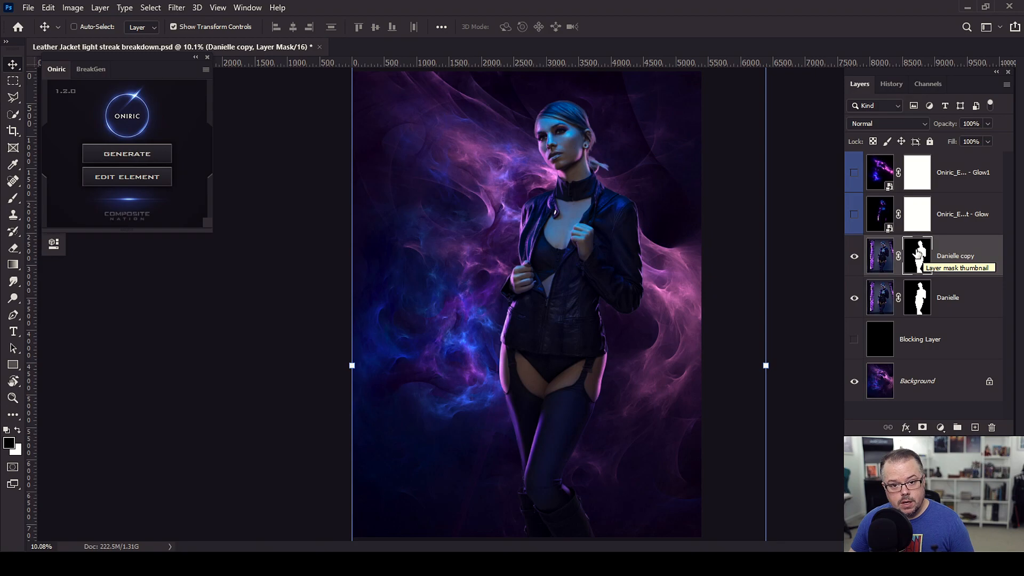
{"action": "right_click", "coordinate": [919, 253]}
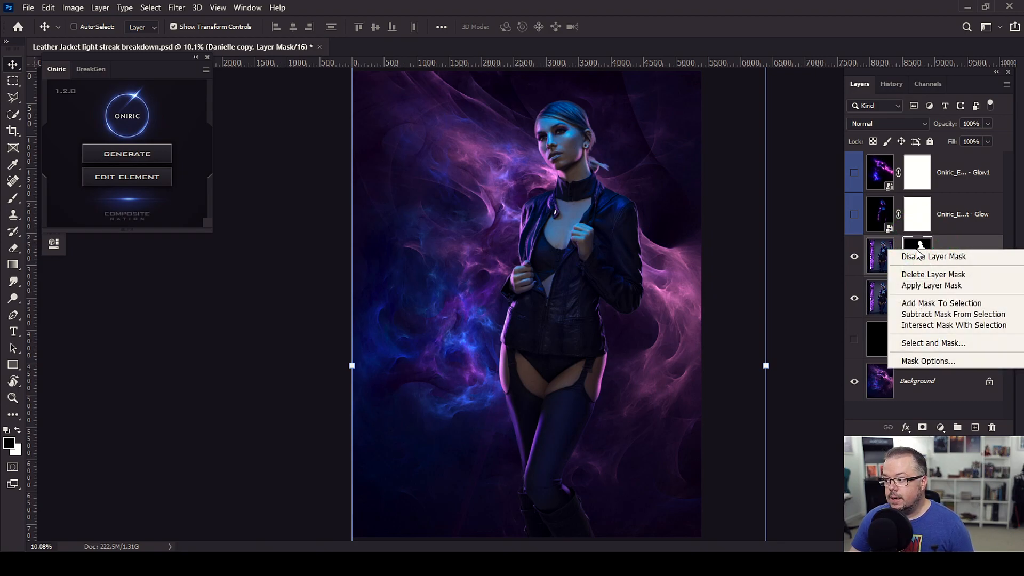
{"action": "left_click", "coordinate": [920, 286]}
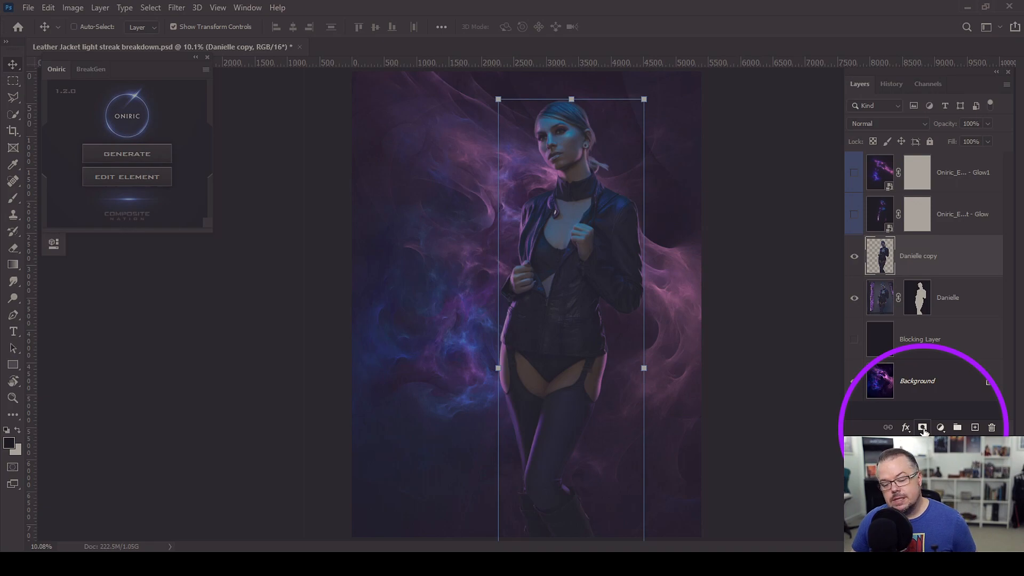
Step: Add a black layer mask to the model copy, and check it by briefly hiding the original model layer
{"action": "left_click", "coordinate": [923, 428], "text": "alt"}
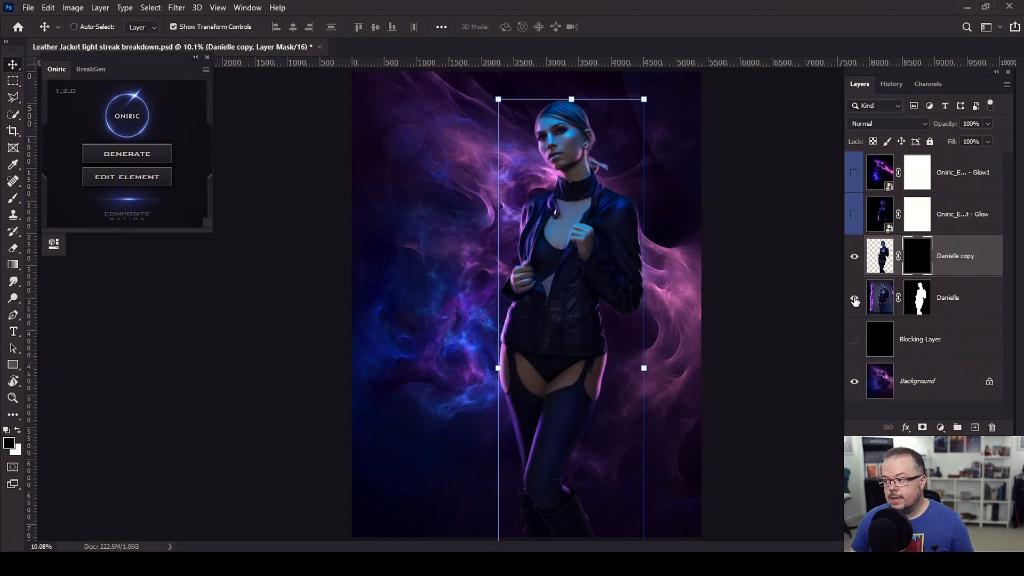
{"action": "left_click", "coordinate": [854, 298]}
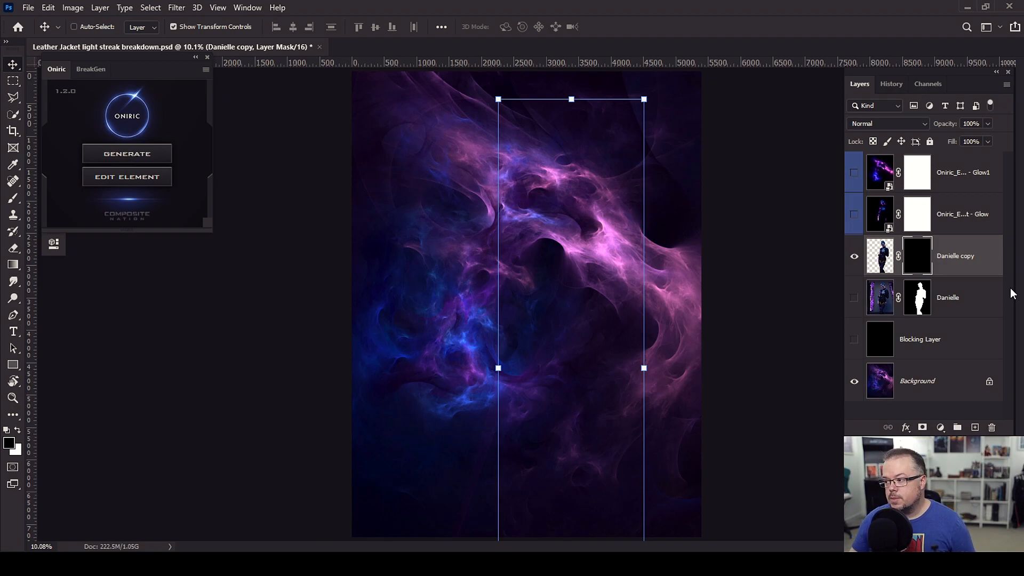
{"action": "left_click", "coordinate": [854, 298]}
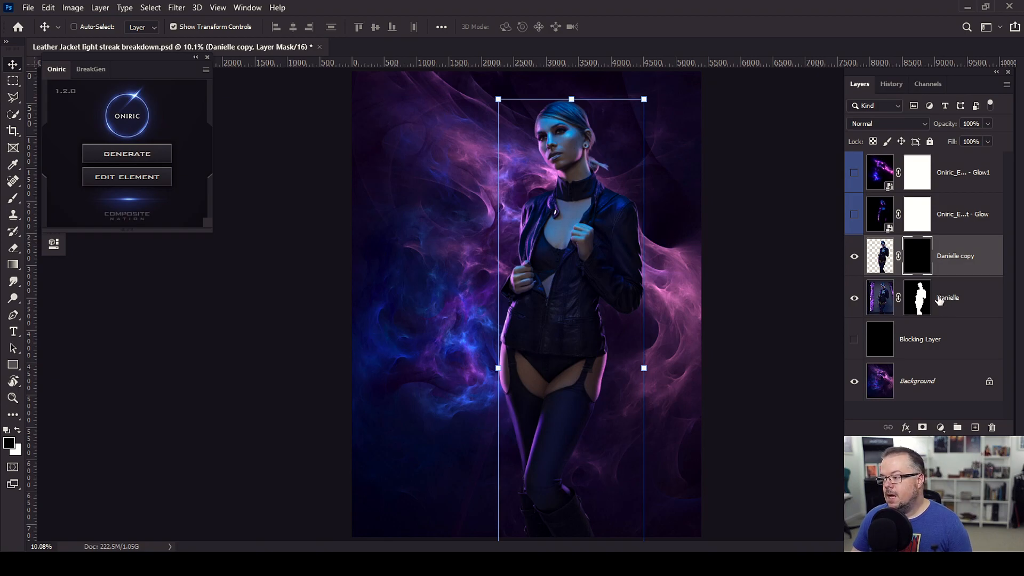
Step: Load the original model layer's mask as a selection and contract the selection by 30 pixels
{"action": "left_click", "coordinate": [918, 299], "text": "ctrl"}
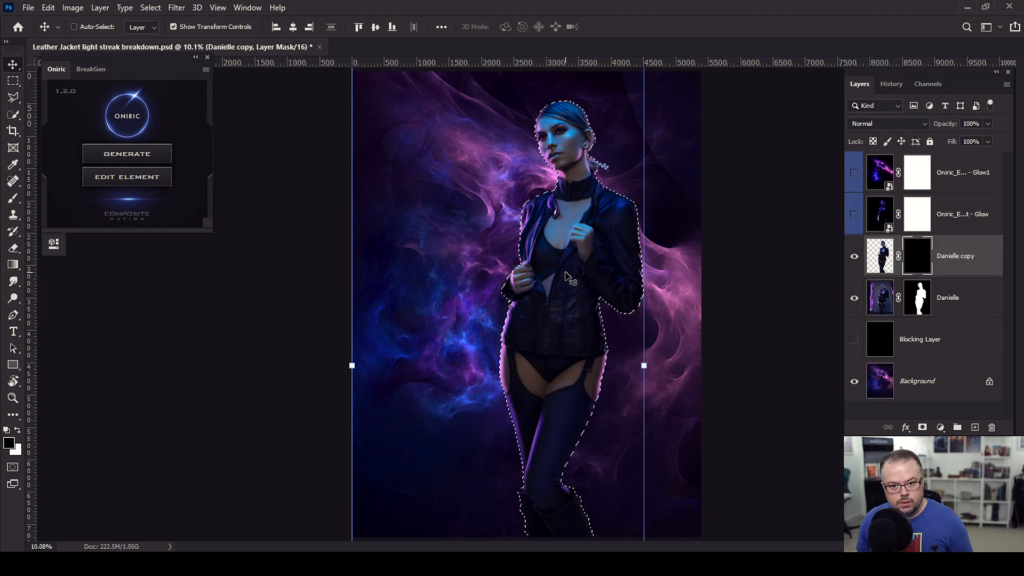
{"action": "scroll", "coordinate": [567, 275], "scroll_direction": "up", "scroll_amount": 5}
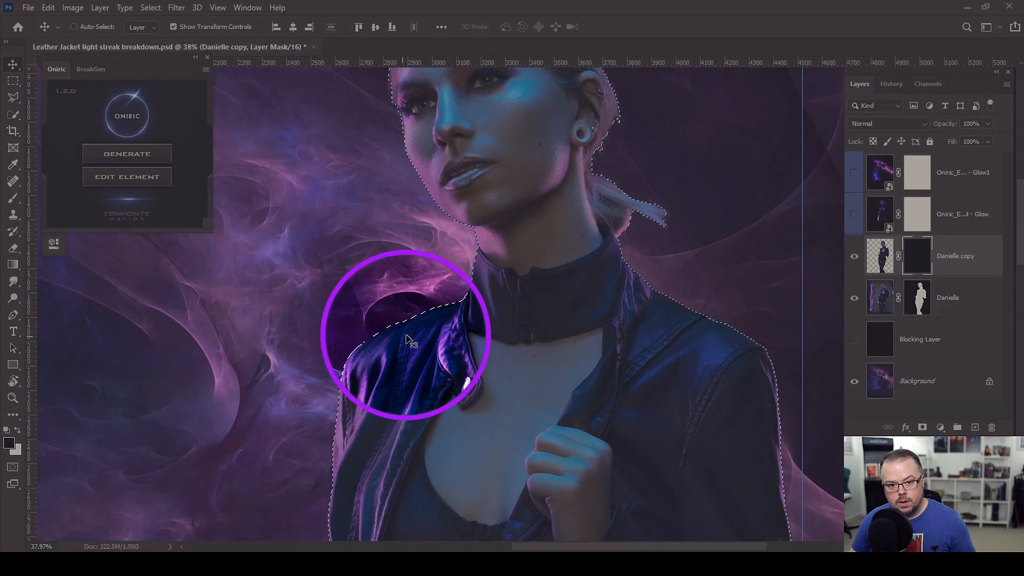
{"action": "scroll", "coordinate": [406, 333], "scroll_direction": "up", "scroll_amount": 3}
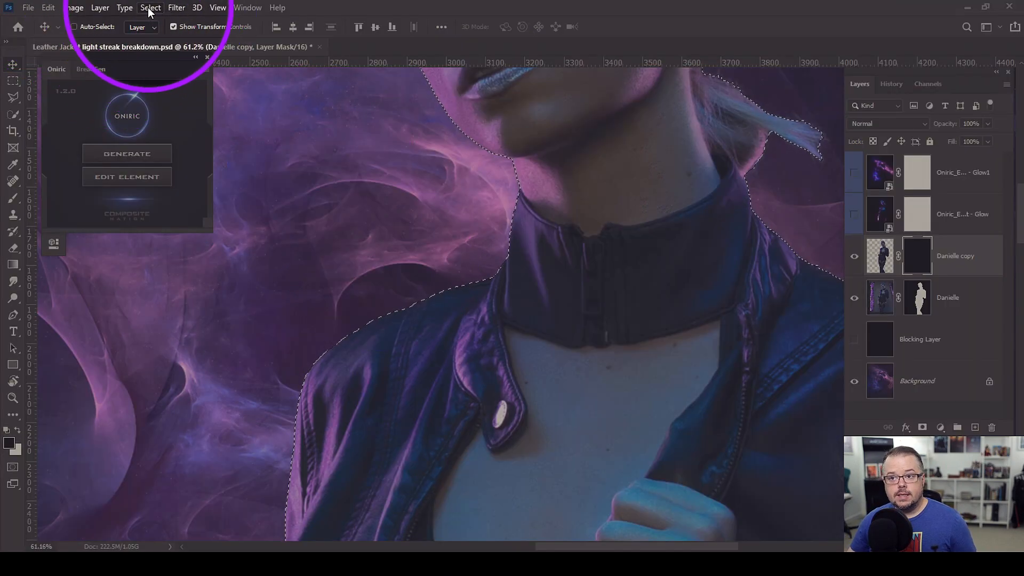
{"action": "left_click", "coordinate": [150, 8]}
{"action": "mouse_move", "coordinate": [168, 193]}
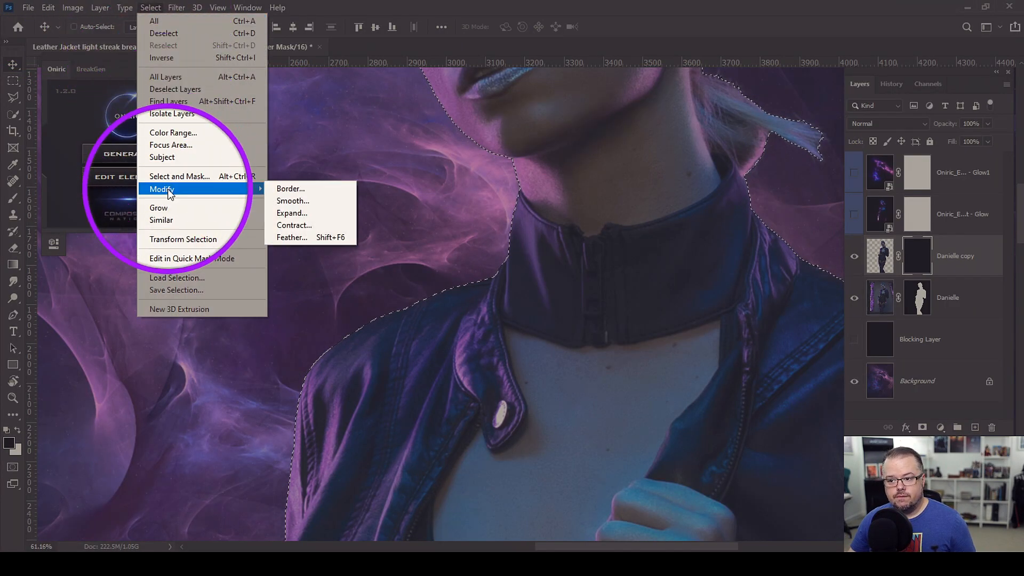
{"action": "left_click", "coordinate": [291, 225]}
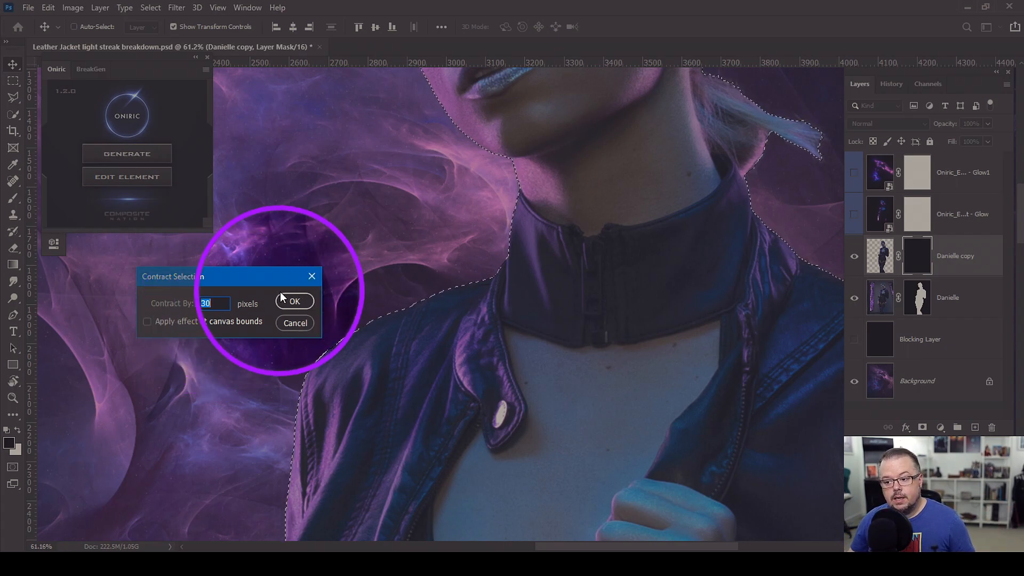
{"action": "left_click", "coordinate": [294, 302]}
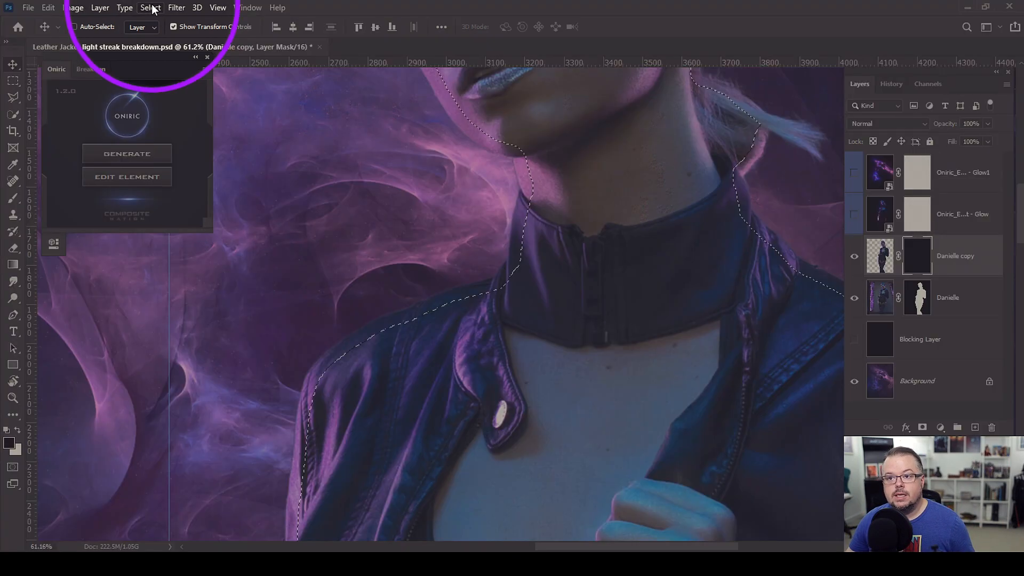
Step: Feather the contracted selection around the model with a radius of 30 pixels
{"action": "left_click", "coordinate": [151, 8]}
{"action": "mouse_move", "coordinate": [191, 190]}
{"action": "left_click", "coordinate": [308, 237]}
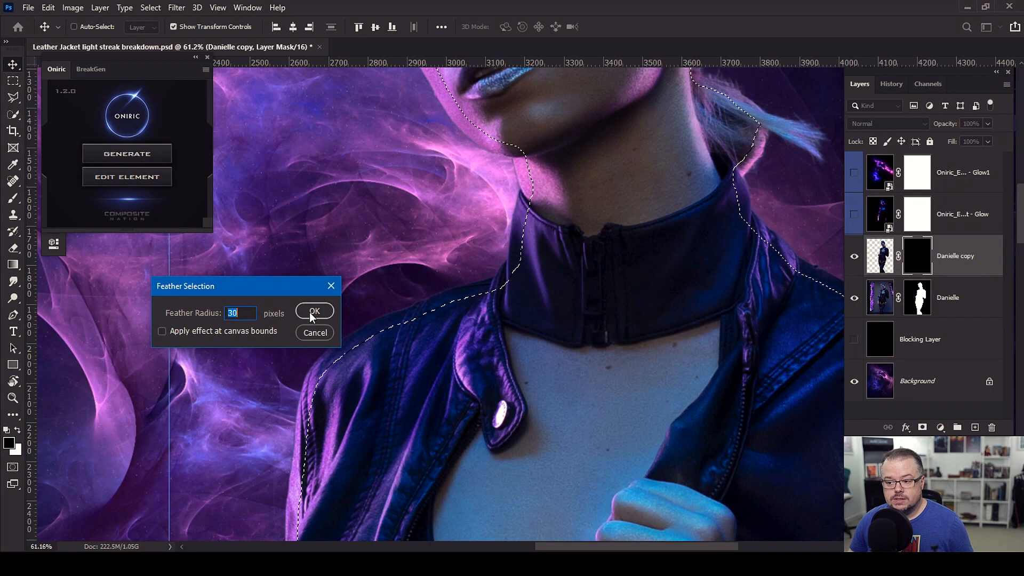
{"action": "left_click", "coordinate": [313, 312]}
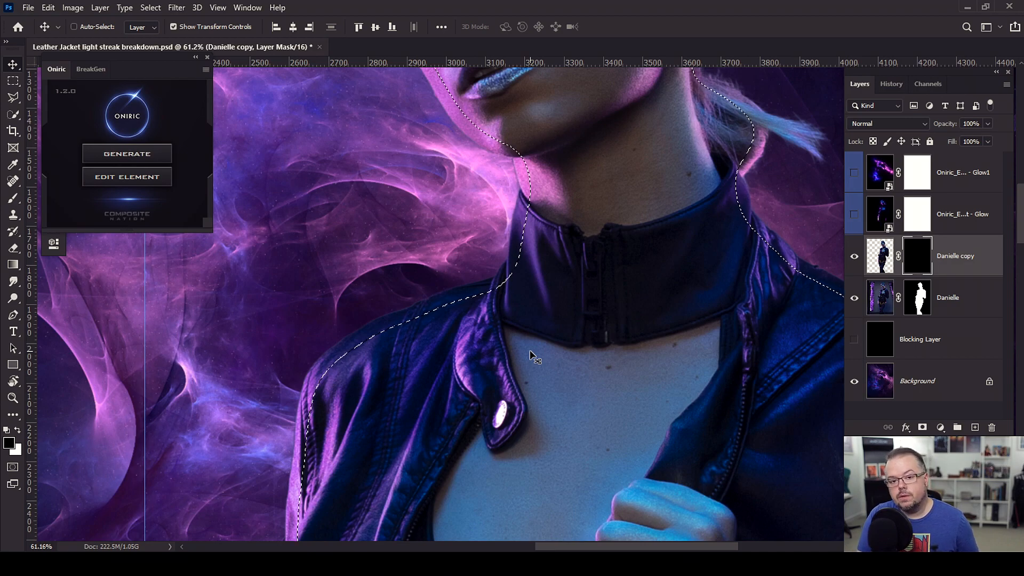
{"action": "key", "text": "ctrl+0"}
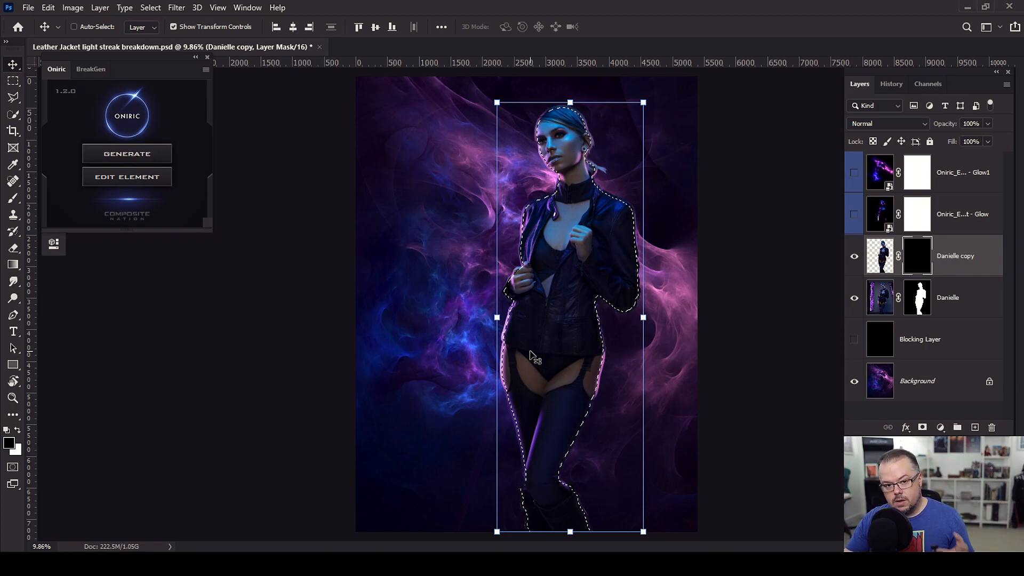
{"action": "scroll", "coordinate": [555, 210], "scroll_direction": "up", "scroll_amount": 6}
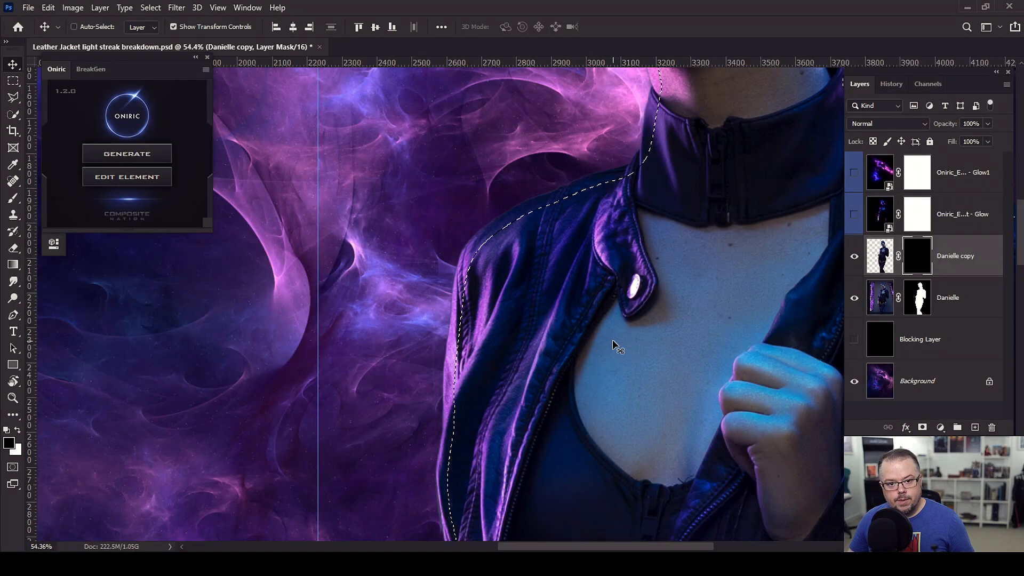
{"action": "key", "text": "ctrl+0"}
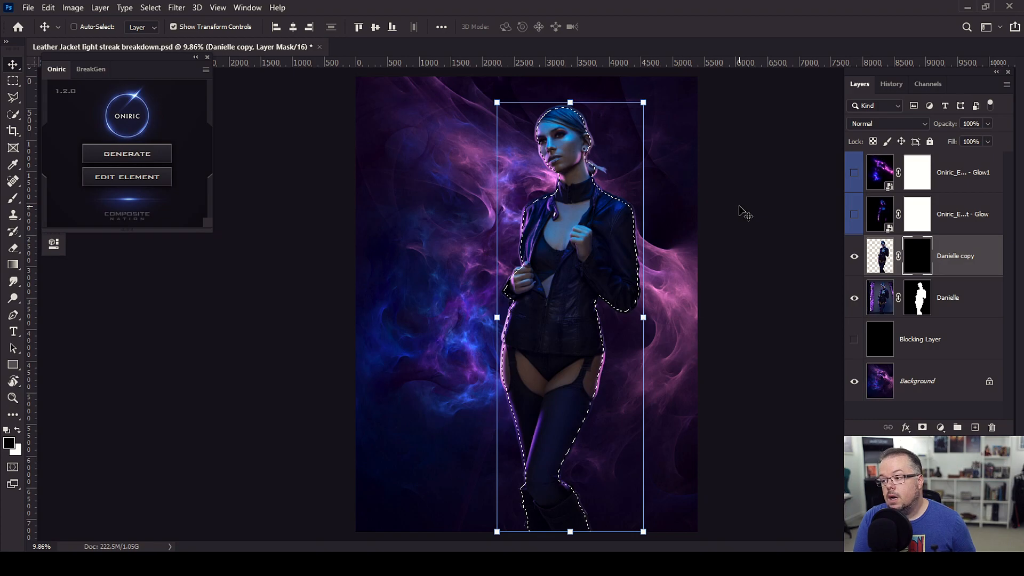
Step: Invert the feathered selection and fill it with white on the model copy's layer mask
{"action": "key", "text": "ctrl+shift+i"}
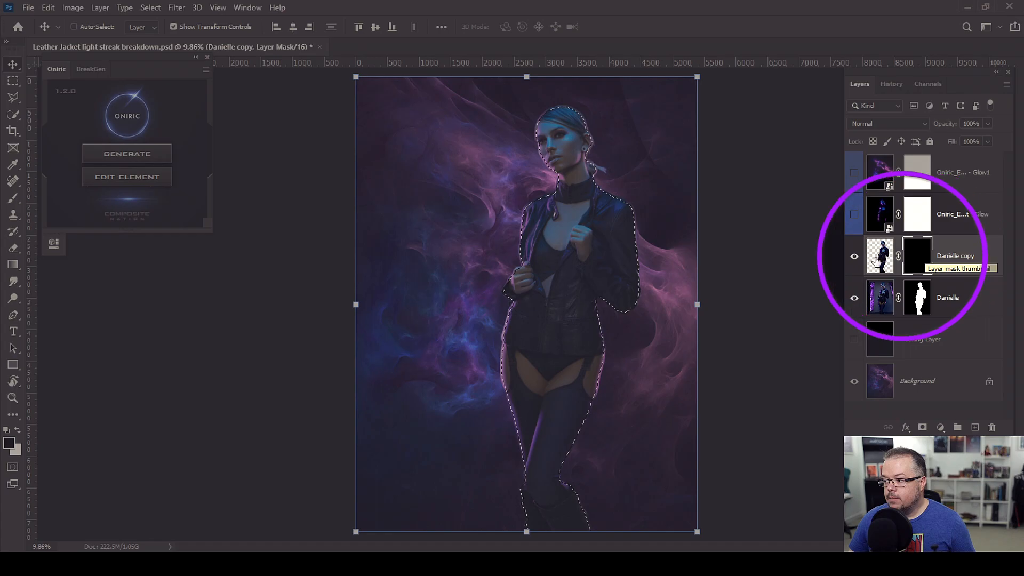
{"action": "key", "text": "x"}
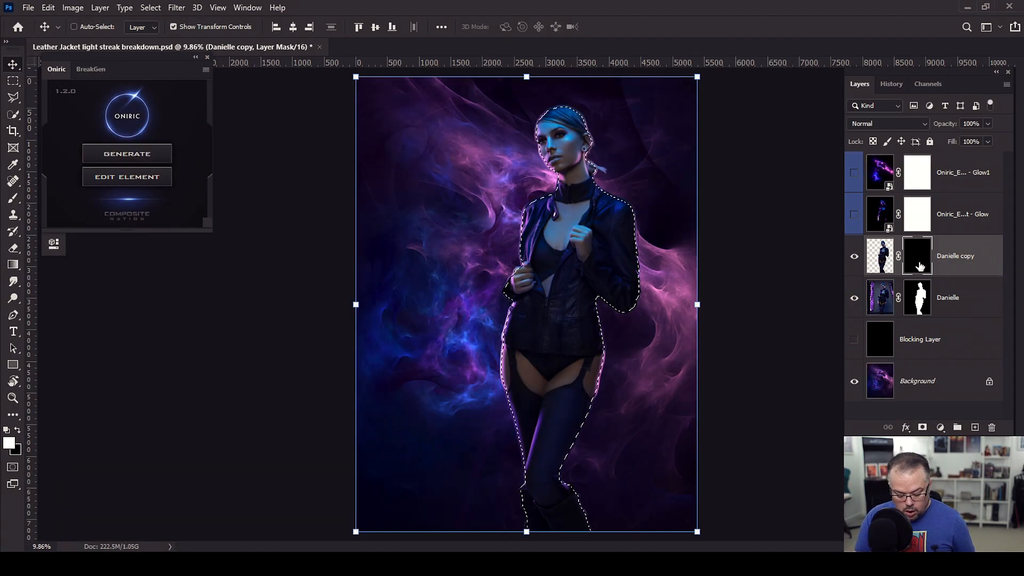
{"action": "key", "text": "alt+BackSpace"}
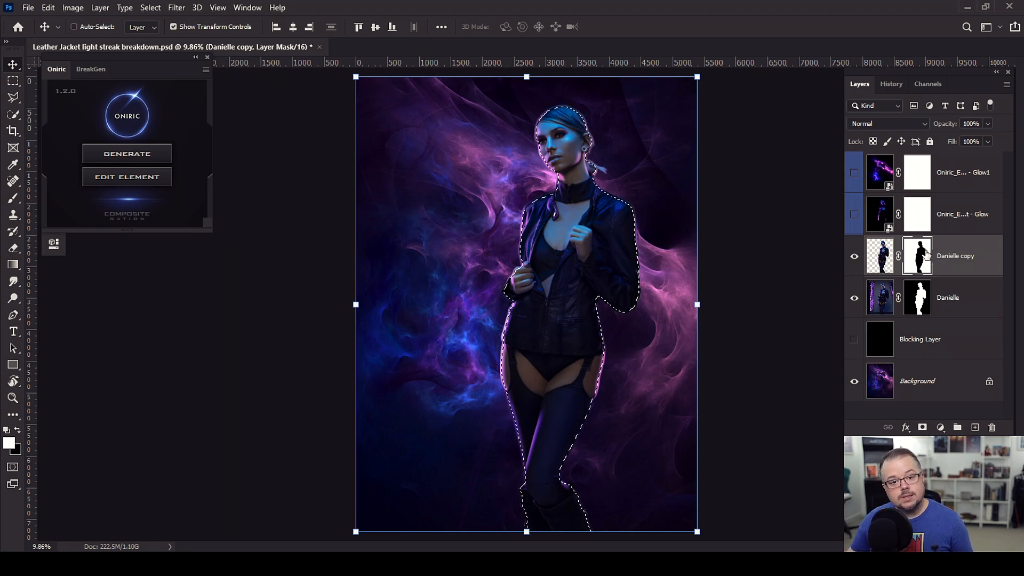
Step: Examine the model copy's layer mask on its own, up close along the feathered shoulder edge
{"action": "left_click", "coordinate": [927, 255], "text": "alt"}
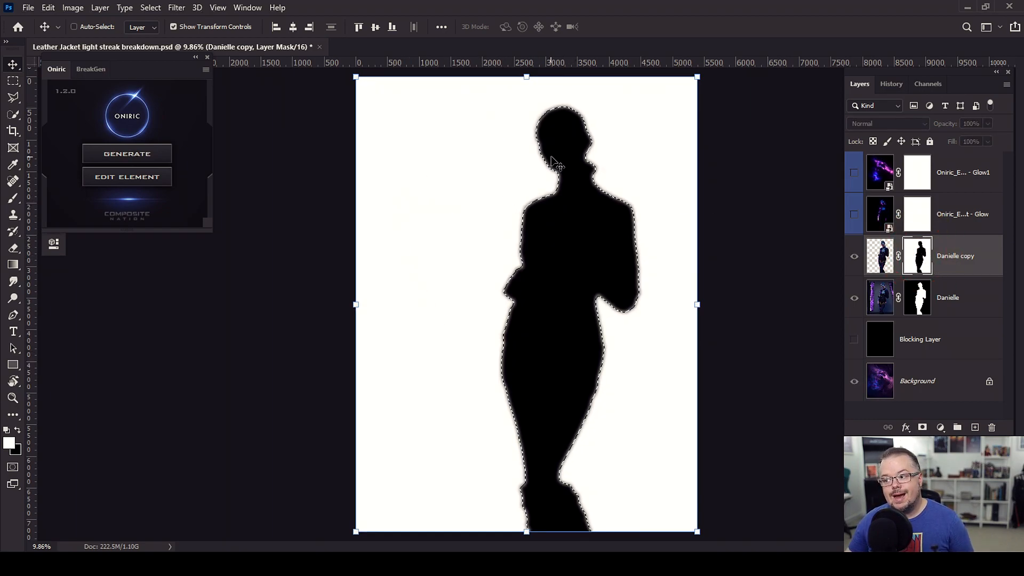
{"action": "scroll", "coordinate": [567, 224], "scroll_direction": "up", "scroll_amount": 20}
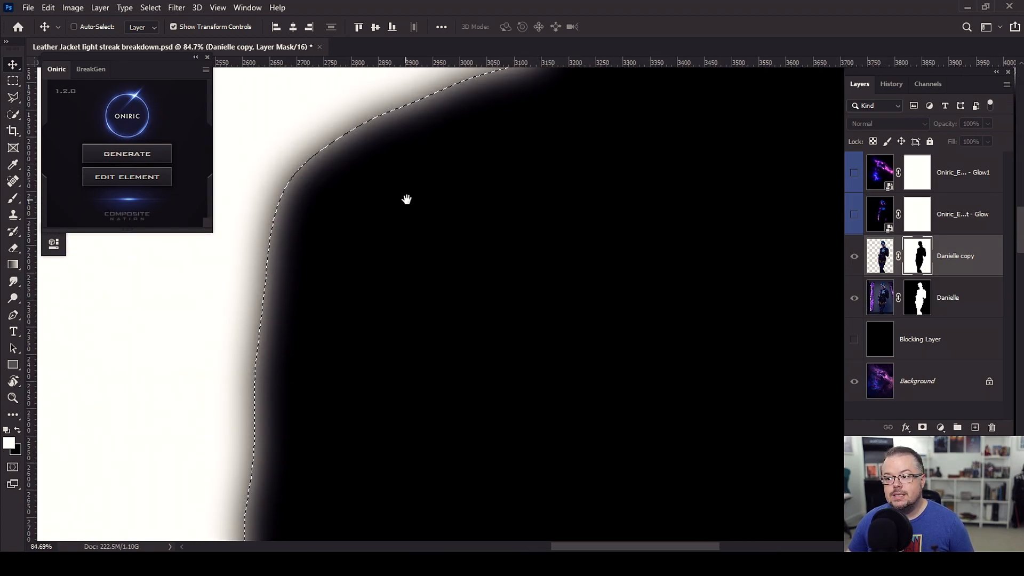
{"action": "left_click_drag", "start_coordinate": [406, 199], "coordinate": [483, 277]}
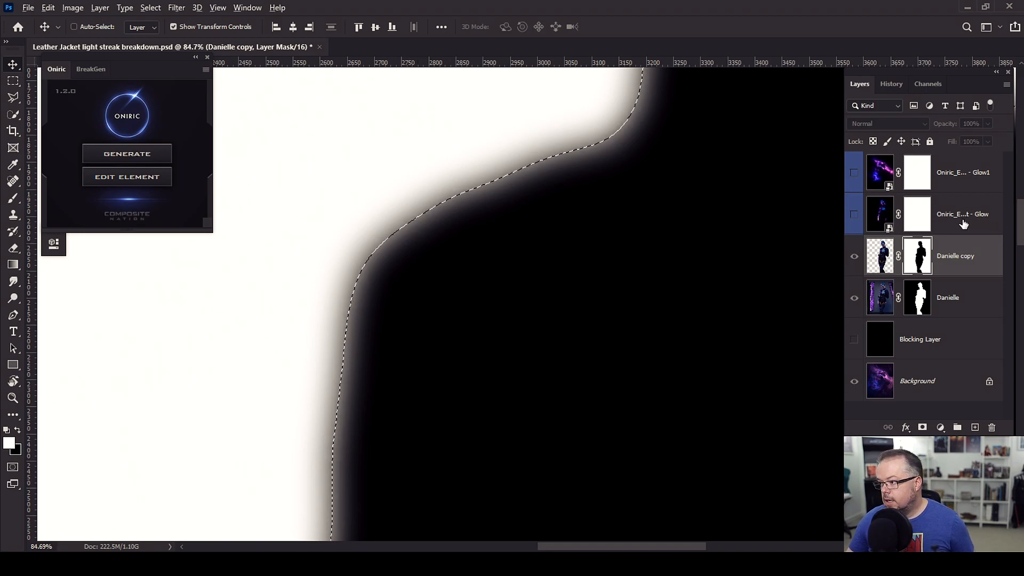
{"action": "left_click", "coordinate": [920, 261], "text": "alt"}
{"action": "key", "text": "ctrl+0"}
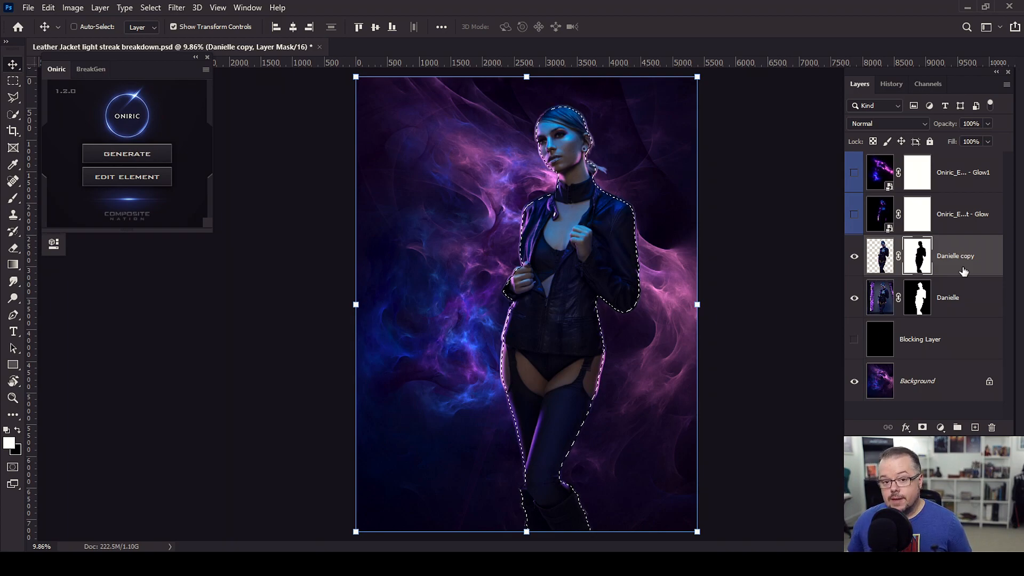
Step: Using the original model mask's outline as a selection, fill the area outside the model with black on the copy's mask, and deselect
{"action": "key", "text": "ctrl+d"}
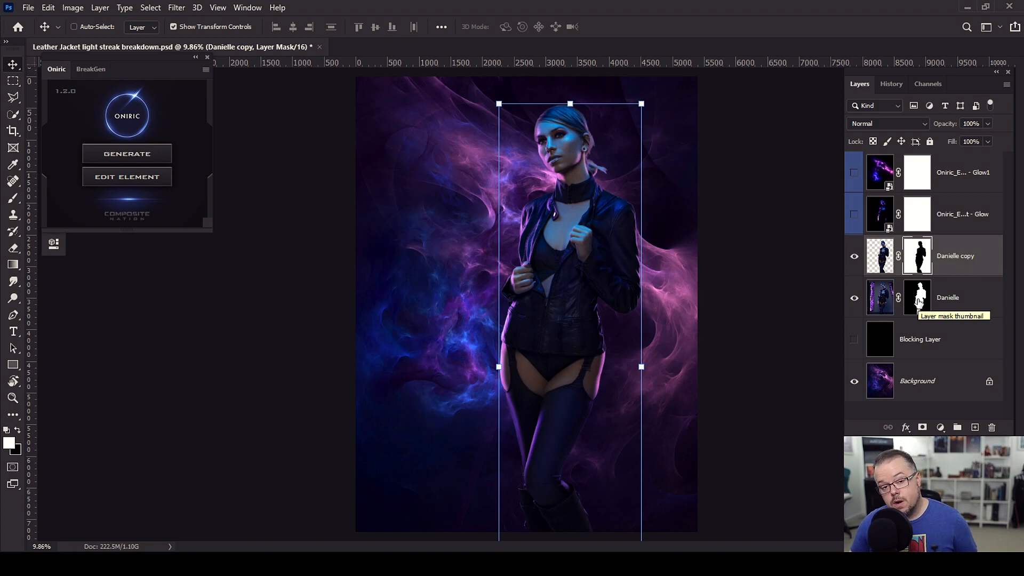
{"action": "left_click", "coordinate": [918, 303], "text": "ctrl"}
{"action": "scroll", "coordinate": [543, 196], "scroll_direction": "up", "scroll_amount": 8}
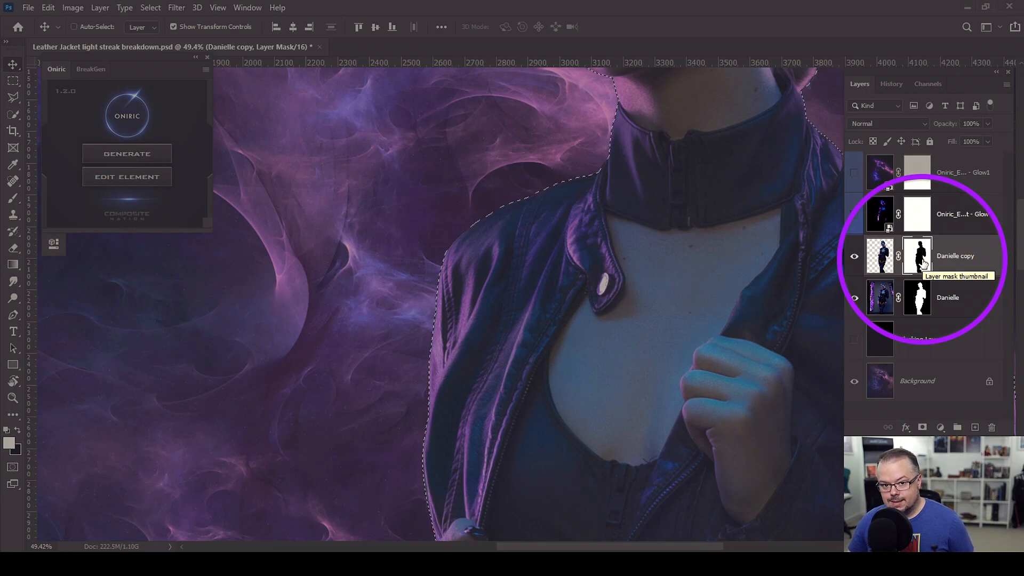
{"action": "key", "text": "x"}
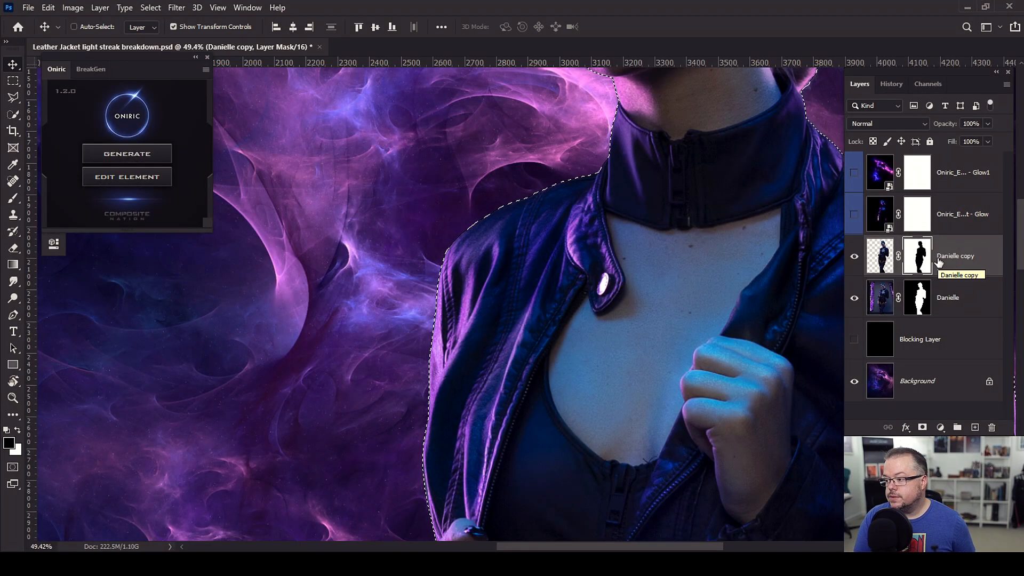
{"action": "key", "text": "alt+BackSpace"}
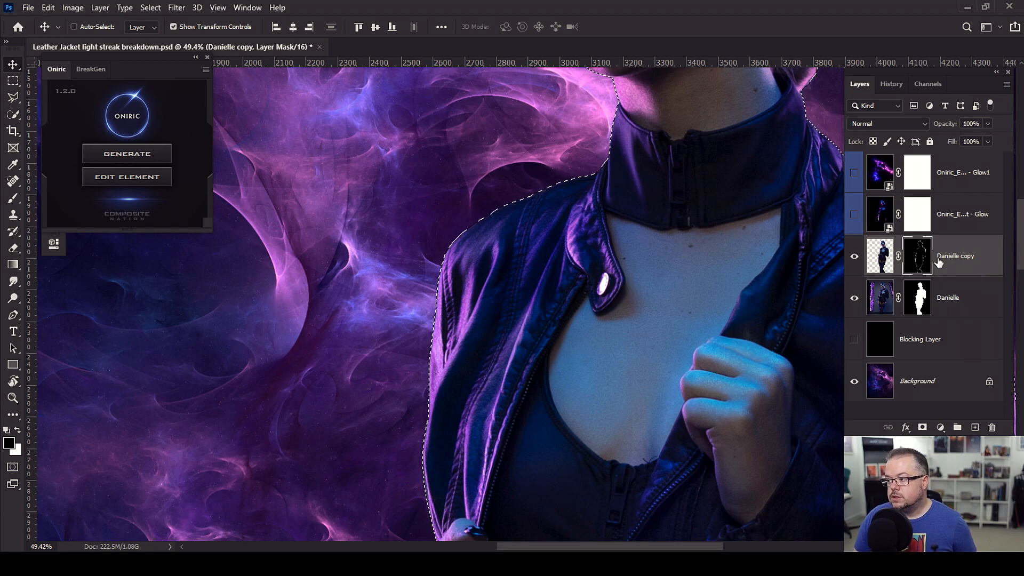
{"action": "key", "text": "ctrl"}
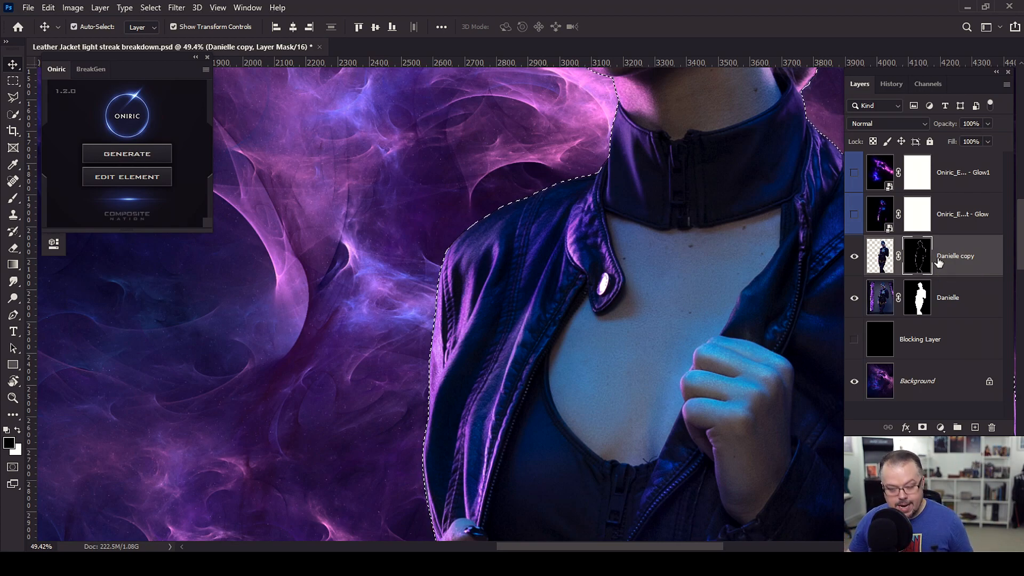
{"action": "key", "text": "ctrl+d"}
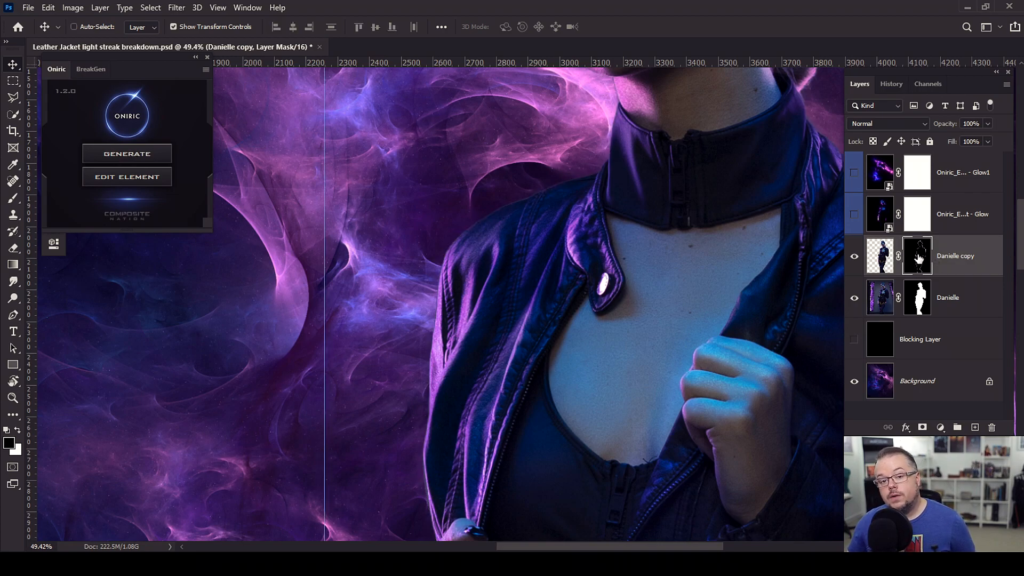
Step: Inspect the thin rim in the model copy's mask along the shoulder and arm, and return to the image
{"action": "left_click", "coordinate": [919, 258], "text": "alt"}
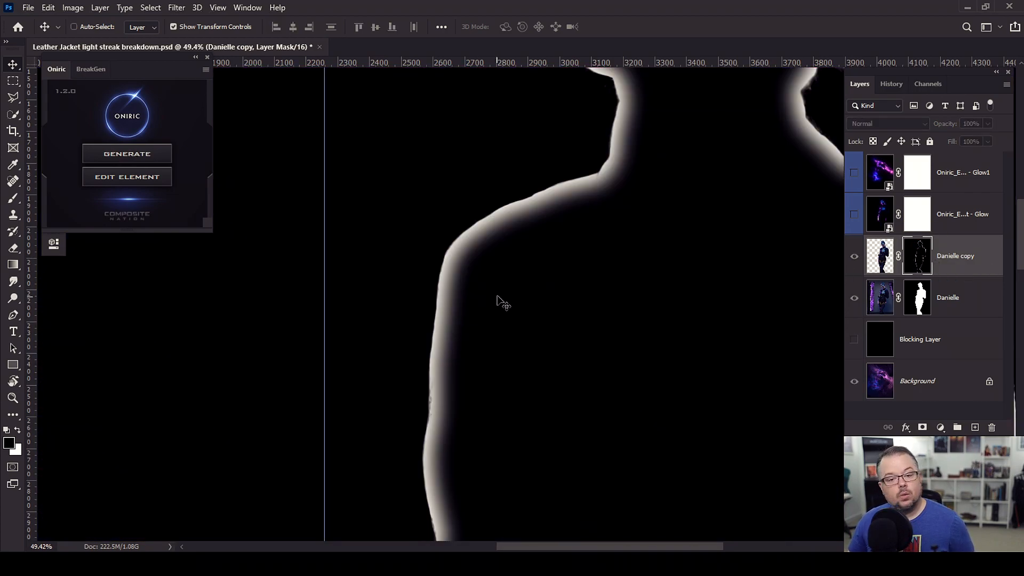
{"action": "scroll", "coordinate": [503, 303], "scroll_direction": "up", "scroll_amount": 2}
{"action": "scroll", "coordinate": [496, 288], "scroll_direction": "up", "scroll_amount": 7}
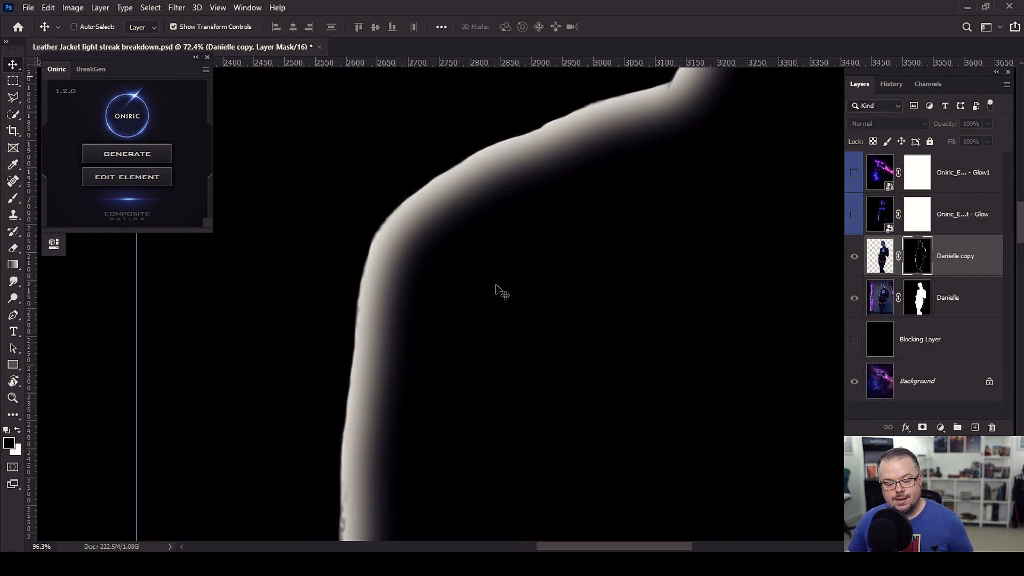
{"action": "scroll", "coordinate": [406, 270], "scroll_direction": "down", "scroll_amount": 6}
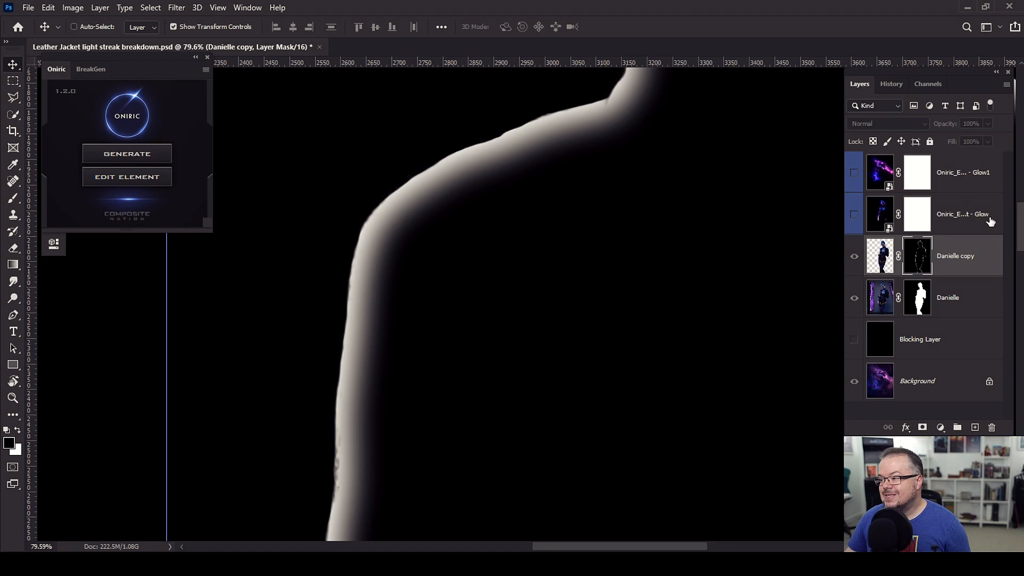
{"action": "left_click", "coordinate": [914, 253], "text": "alt"}
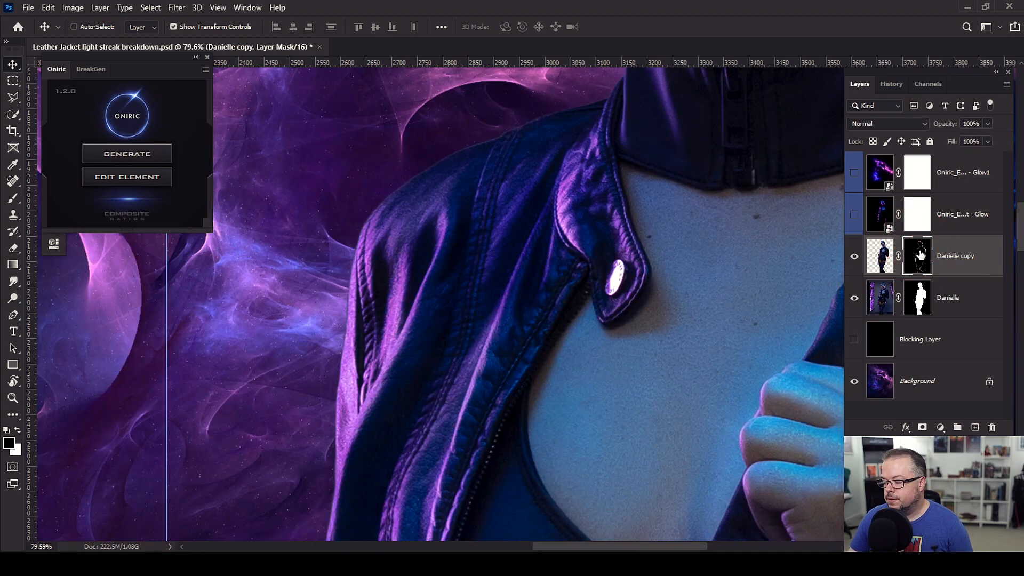
Step: Apply the model copy's rim mask to its pixels and hide the original model layer
{"action": "right_click", "coordinate": [920, 255]}
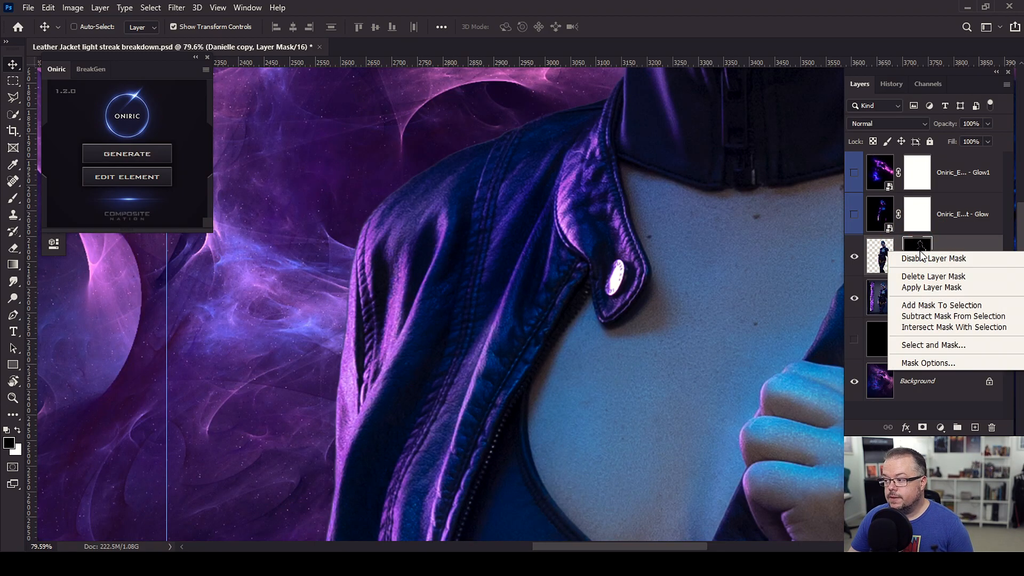
{"action": "left_click", "coordinate": [917, 289]}
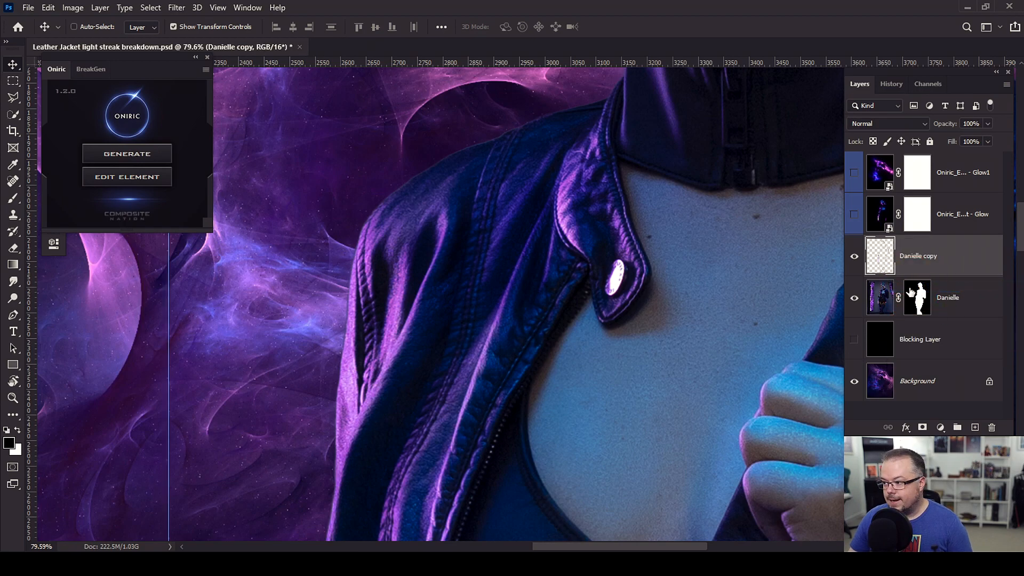
{"action": "left_click", "coordinate": [854, 301]}
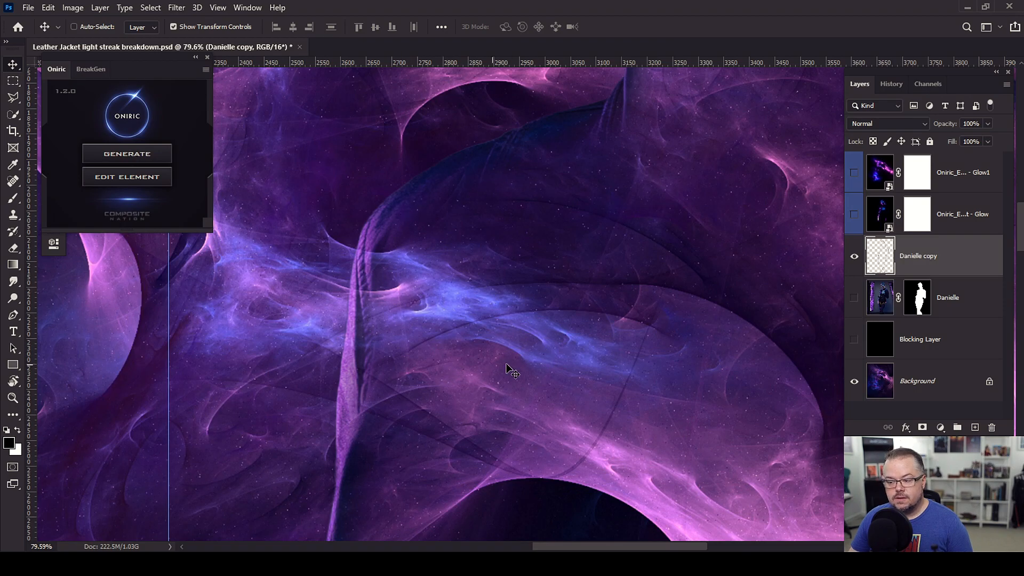
{"action": "key", "text": "ctrl+0"}
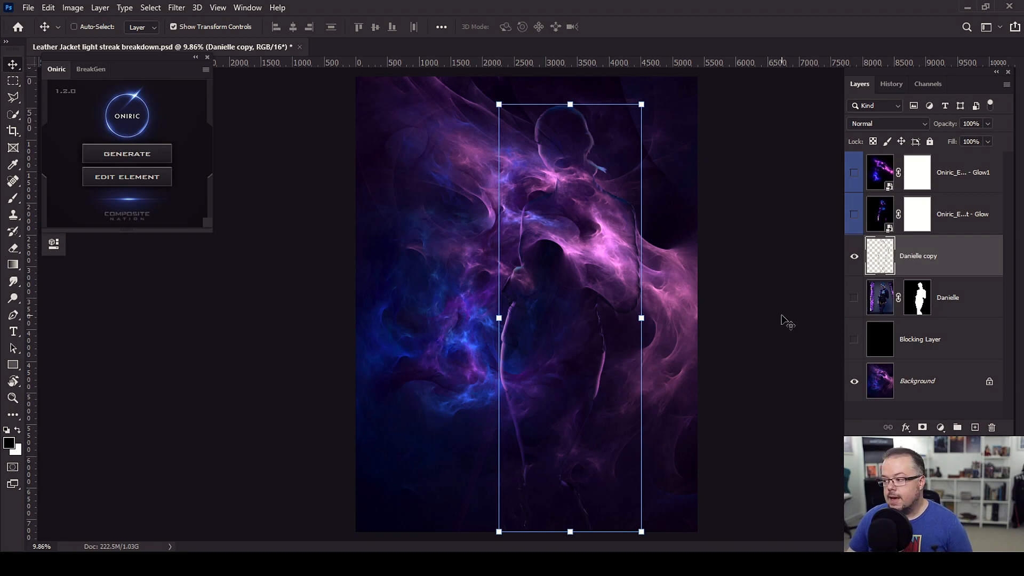
Step: Show the Blocking Layer, move it directly beneath the model copy, and make the model copy the active layer
{"action": "left_click", "coordinate": [854, 339]}
{"action": "left_click", "coordinate": [911, 337]}
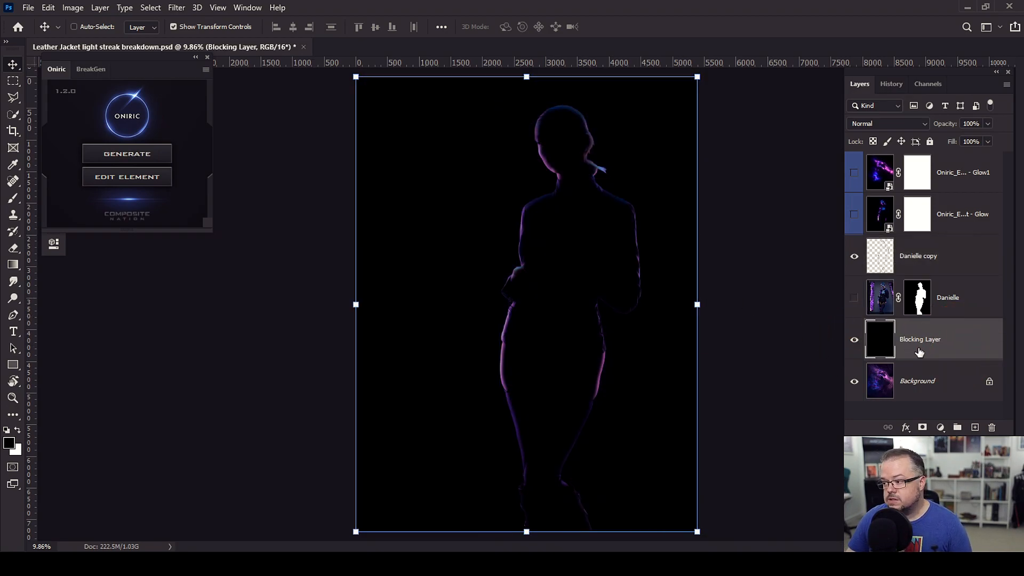
{"action": "left_click_drag", "start_coordinate": [937, 353], "coordinate": [928, 281]}
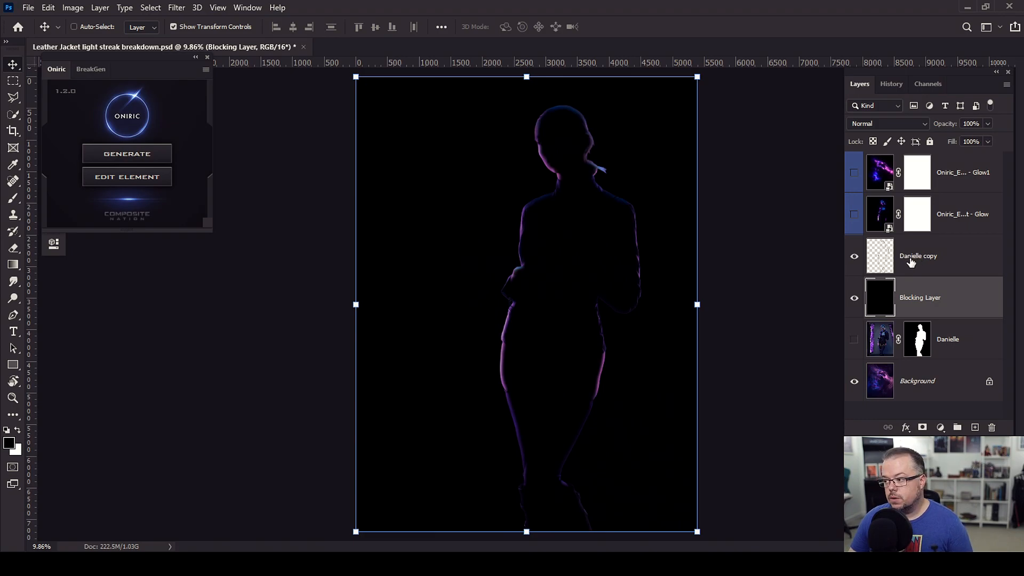
{"action": "left_click", "coordinate": [940, 273]}
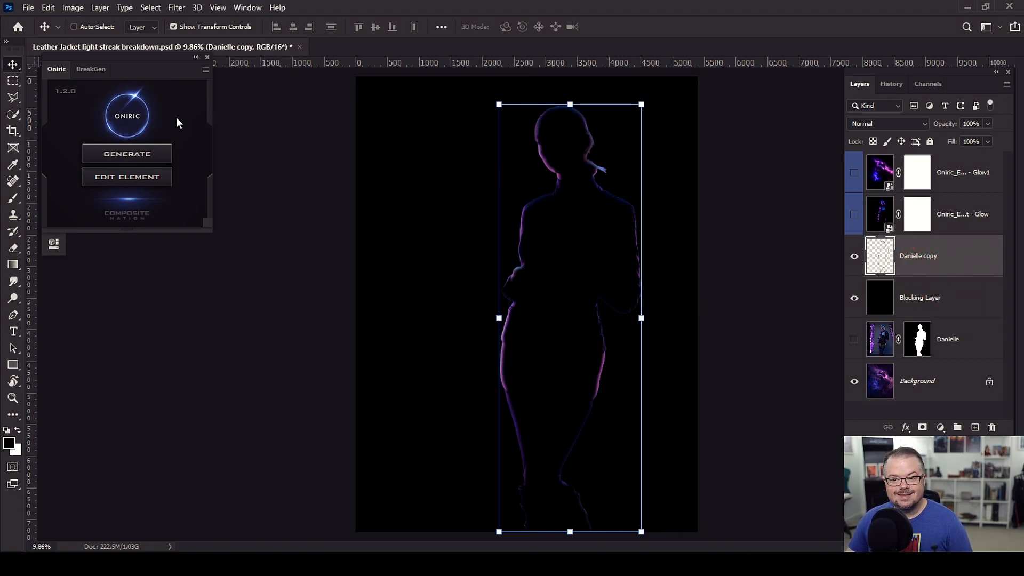
Step: Generate a new Oniric element of the Streaks type from the model's rim and set its threshold to 1, checking it in X-ray view
{"action": "left_click", "coordinate": [128, 156]}
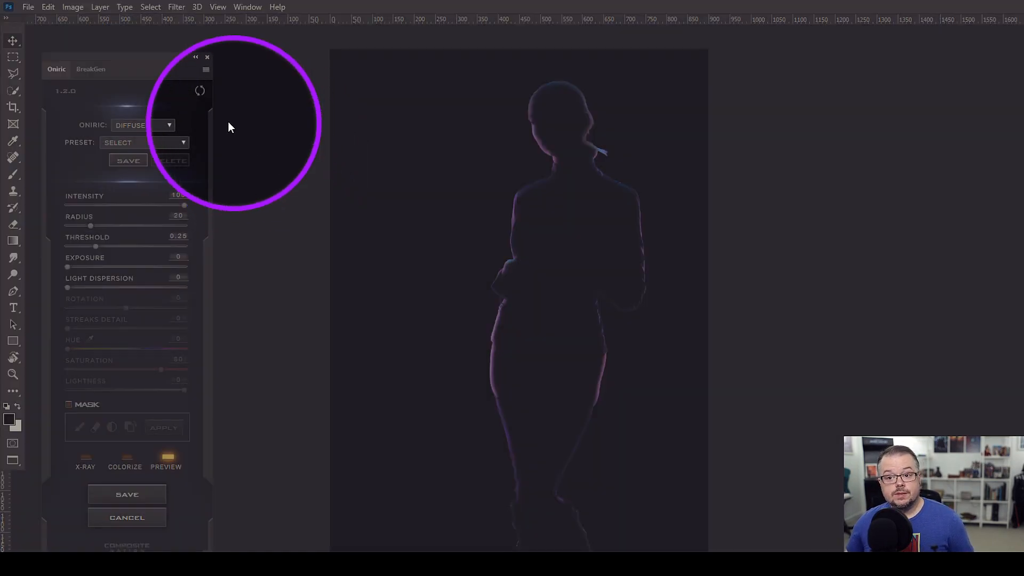
{"action": "left_click", "coordinate": [143, 127]}
{"action": "left_click", "coordinate": [132, 142]}
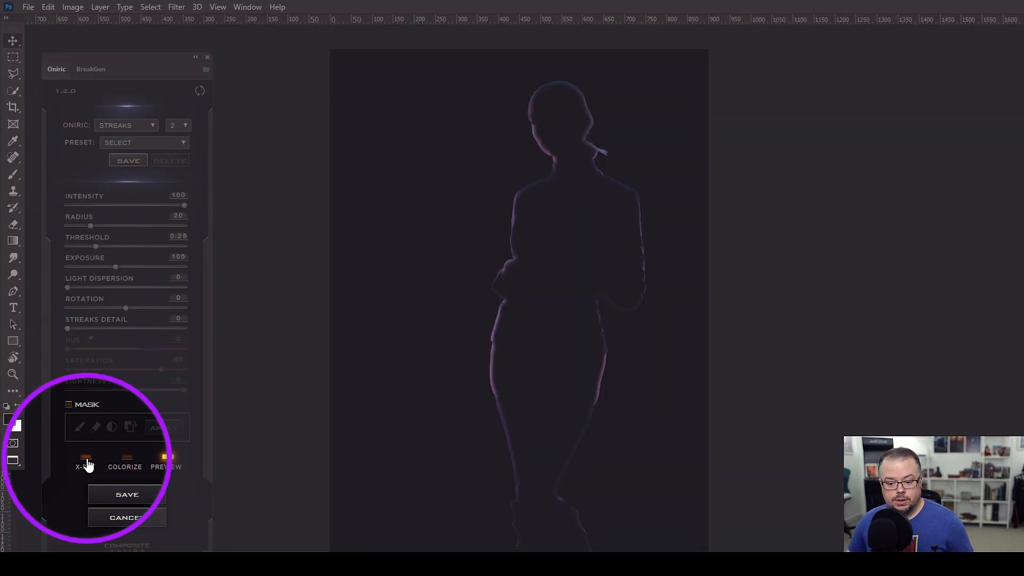
{"action": "left_click", "coordinate": [86, 459]}
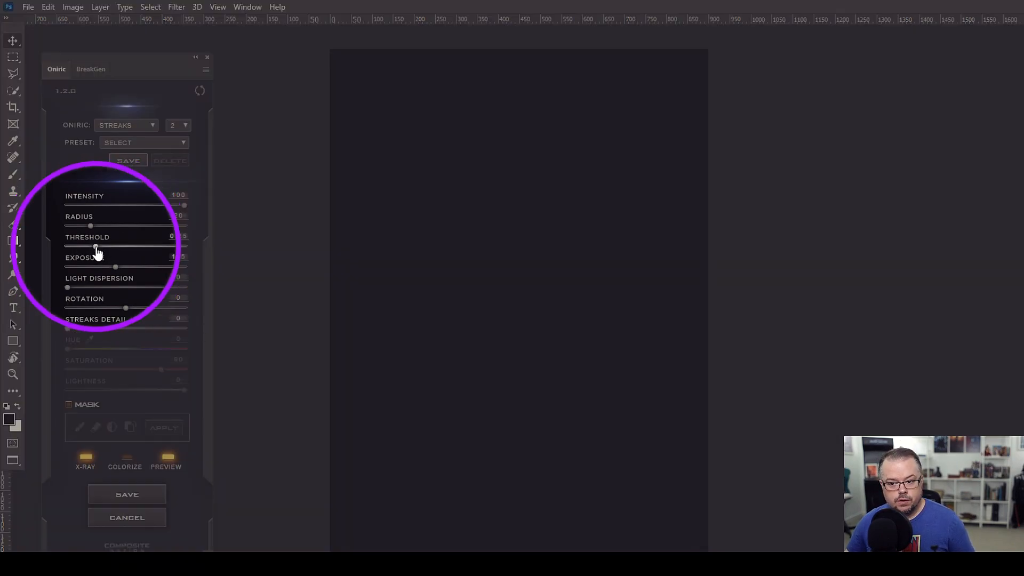
{"action": "left_click_drag", "start_coordinate": [96, 246], "coordinate": [178, 252]}
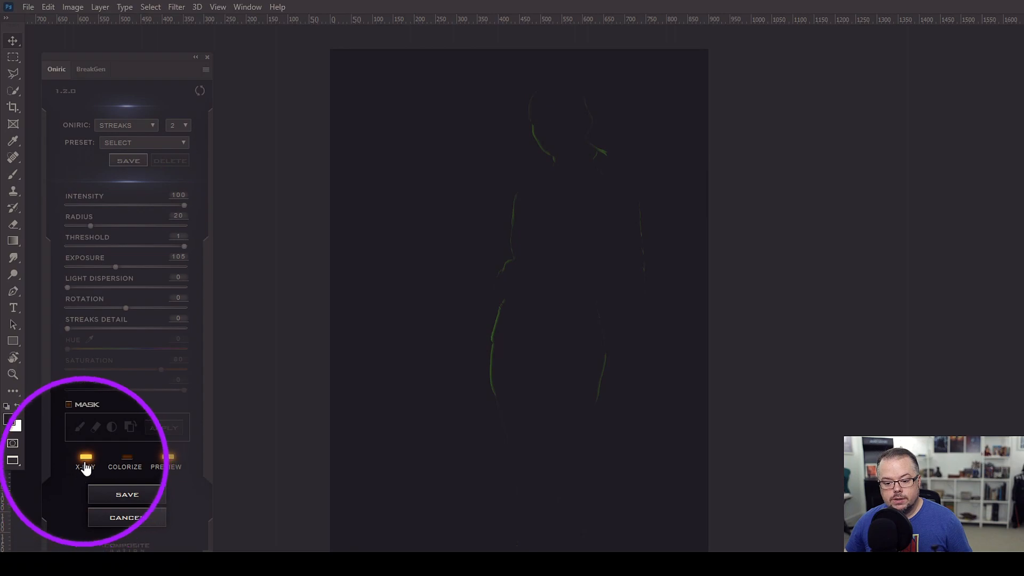
{"action": "left_click", "coordinate": [85, 459]}
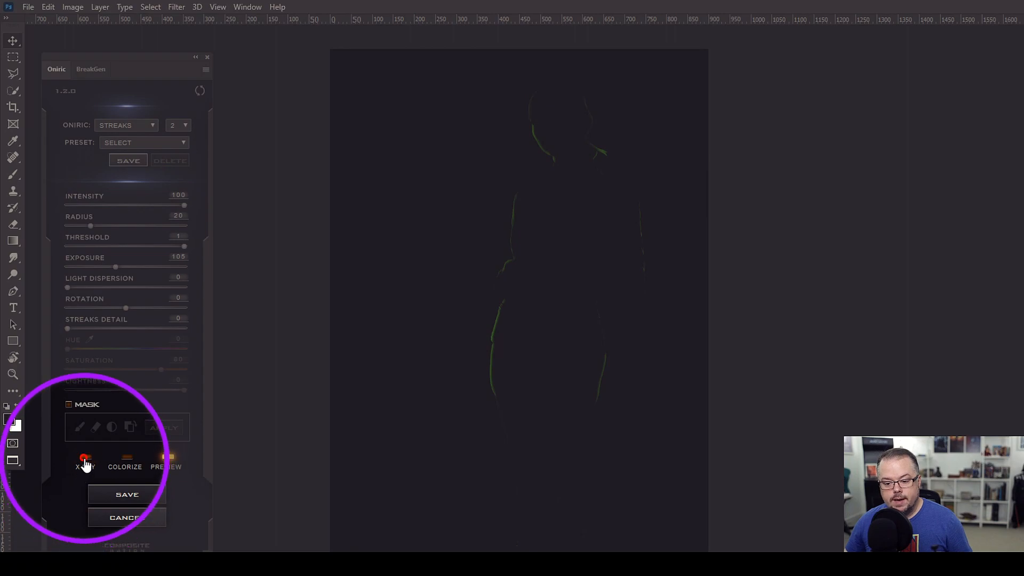
{"action": "left_click", "coordinate": [86, 460]}
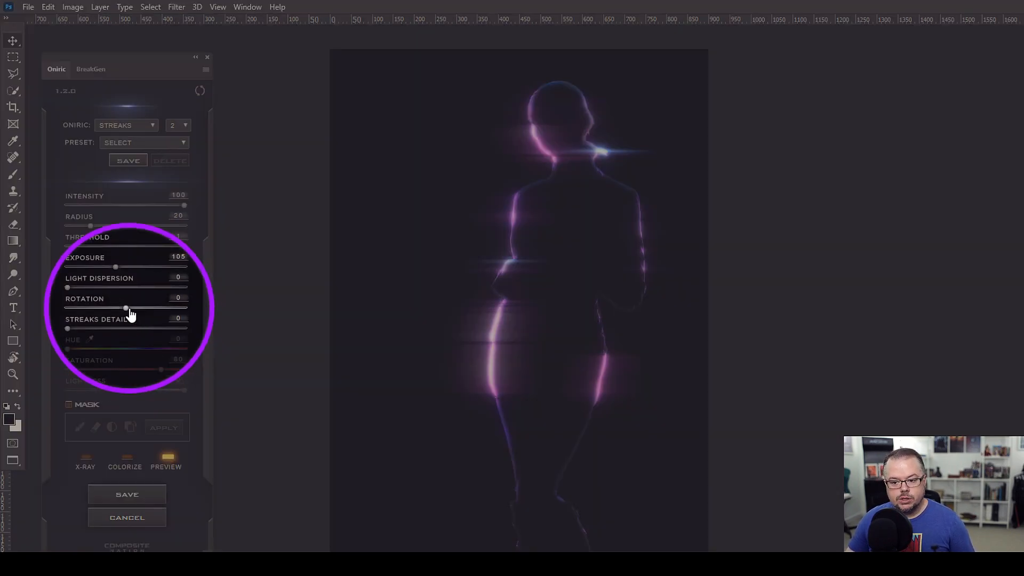
Step: Set the streaks' rotation to 45, radius to 39.6, streaks detail to 5 and light dispersion to 5, and save the element
{"action": "left_click_drag", "start_coordinate": [127, 307], "coordinate": [150, 307]}
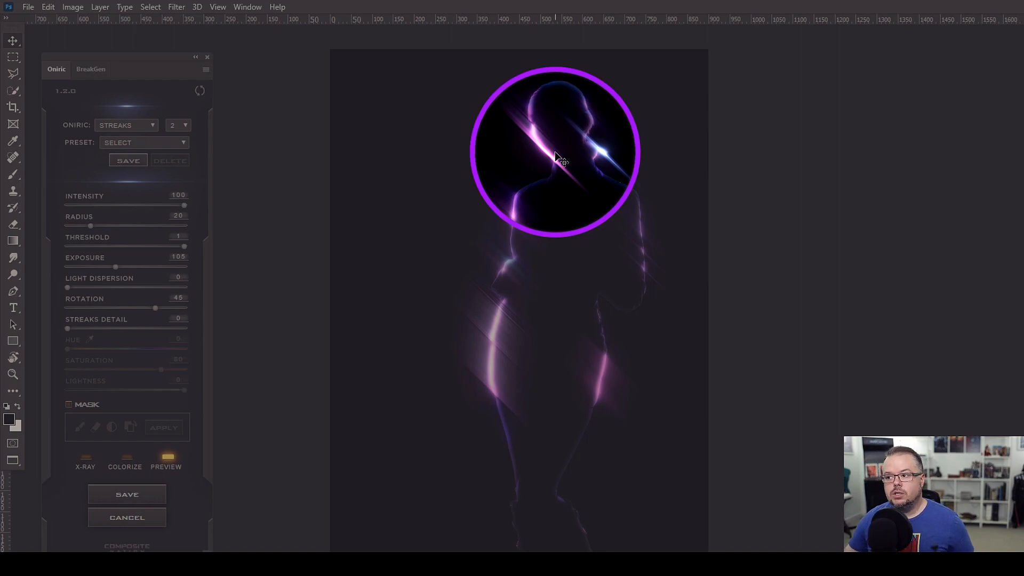
{"action": "mouse_move", "coordinate": [555, 155]}
{"action": "left_mouse_down"}
{"action": "mouse_move", "coordinate": [547, 150]}
{"action": "mouse_move", "coordinate": [567, 150]}
{"action": "mouse_move", "coordinate": [539, 138]}
{"action": "mouse_move", "coordinate": [540, 156]}
{"action": "left_mouse_up"}
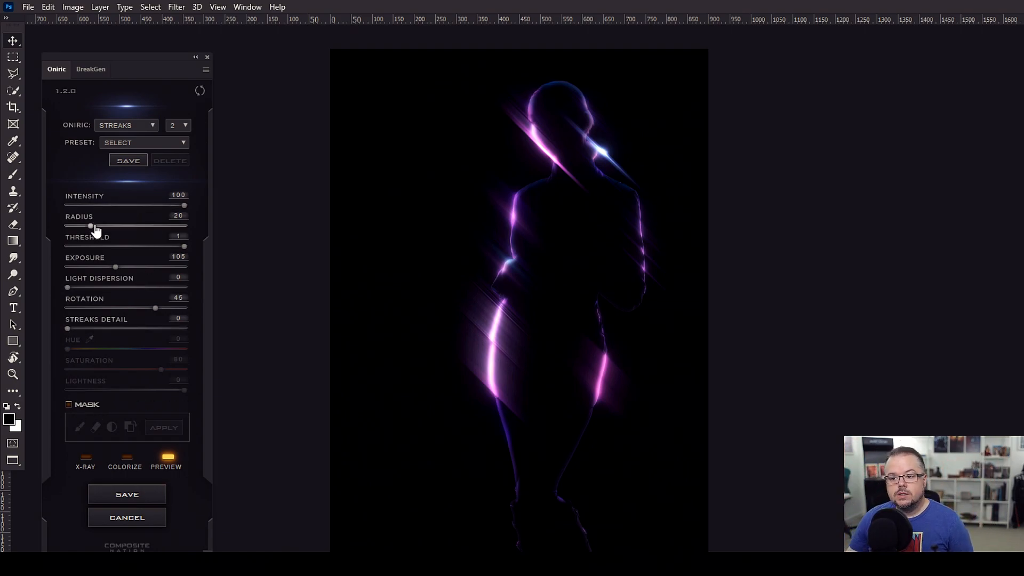
{"action": "left_click_drag", "start_coordinate": [91, 226], "coordinate": [113, 218]}
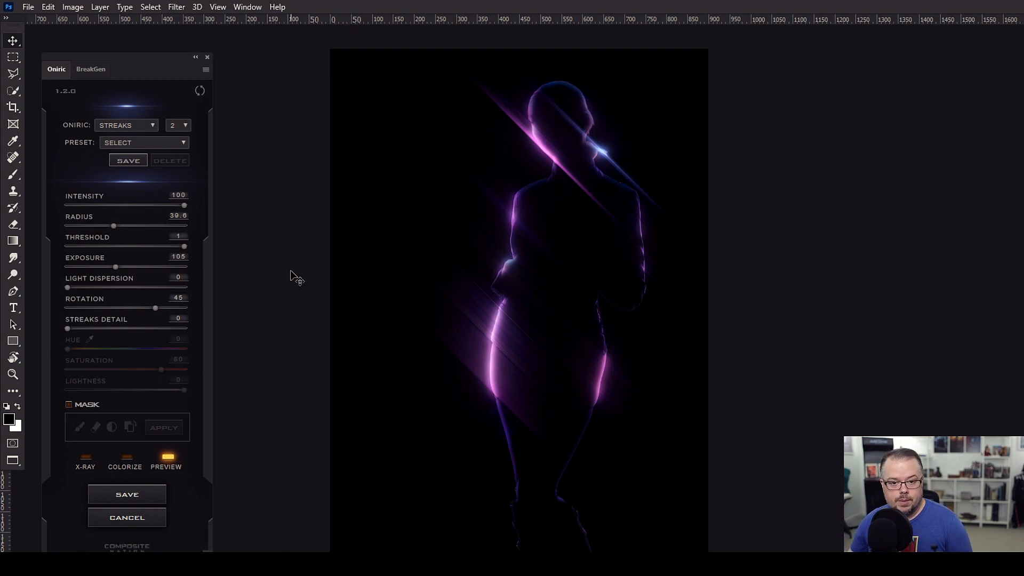
{"action": "left_click", "coordinate": [72, 325]}
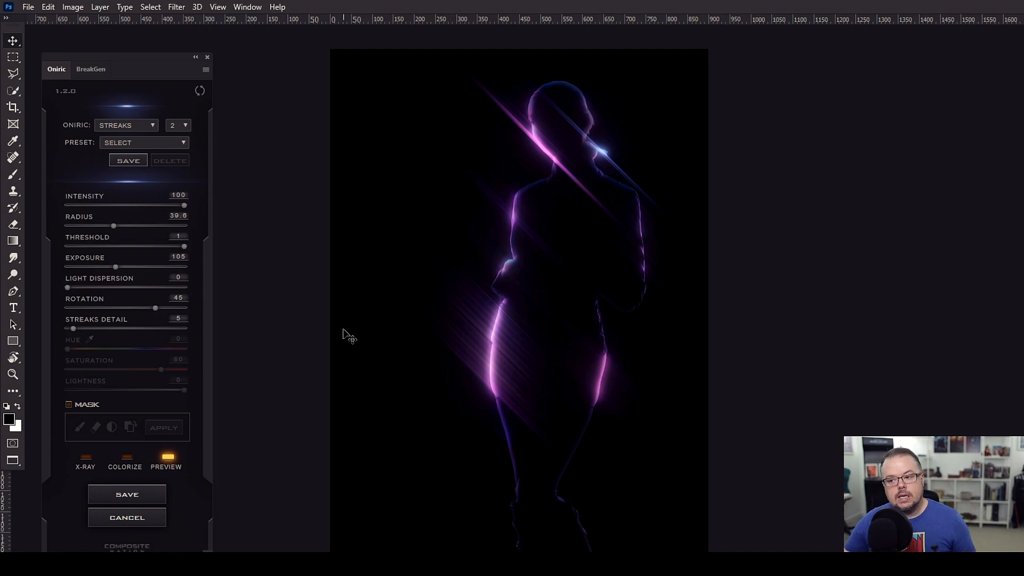
{"action": "left_click_drag", "start_coordinate": [69, 288], "coordinate": [72, 291]}
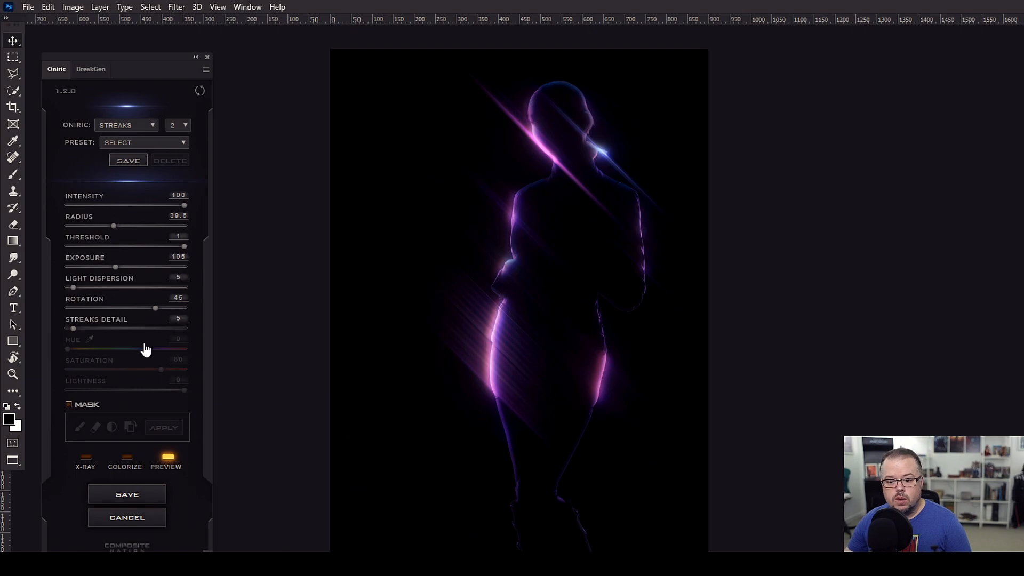
{"action": "left_click", "coordinate": [127, 495]}
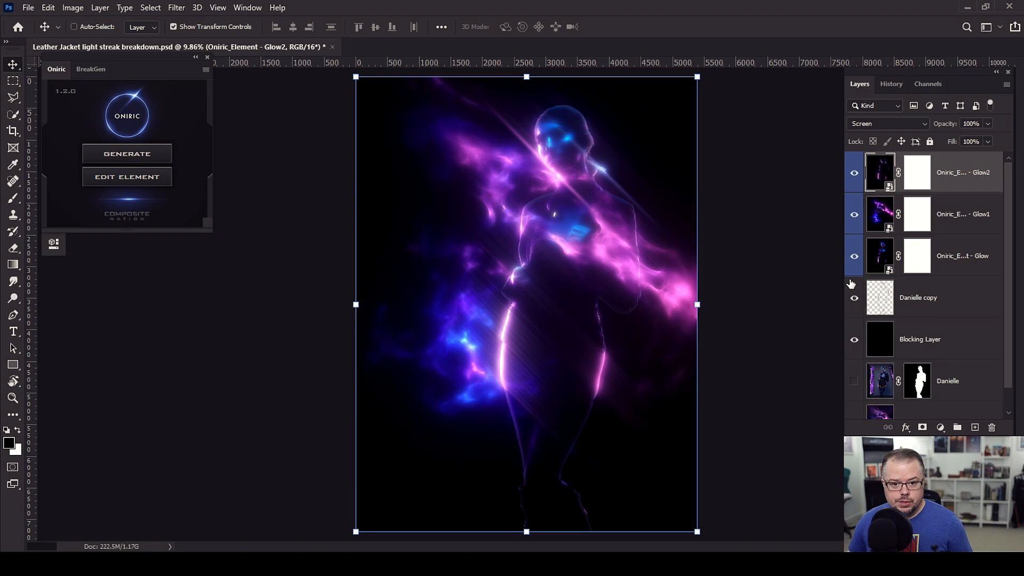
Step: Hide the Blocking Layer and the model copy, and show the original masked model layer
{"action": "left_click", "coordinate": [854, 295]}
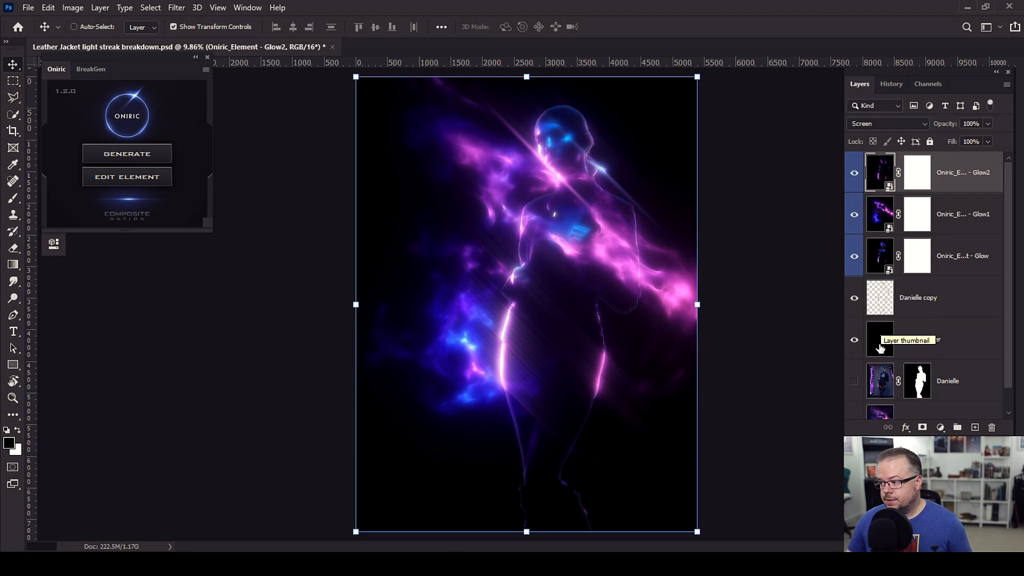
{"action": "left_click", "coordinate": [854, 339]}
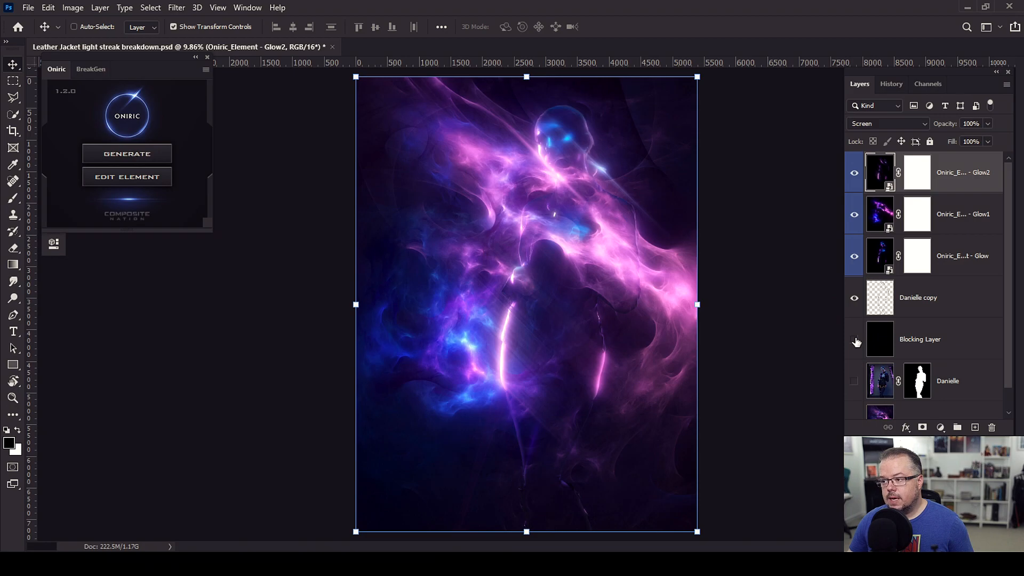
{"action": "left_click", "coordinate": [854, 381]}
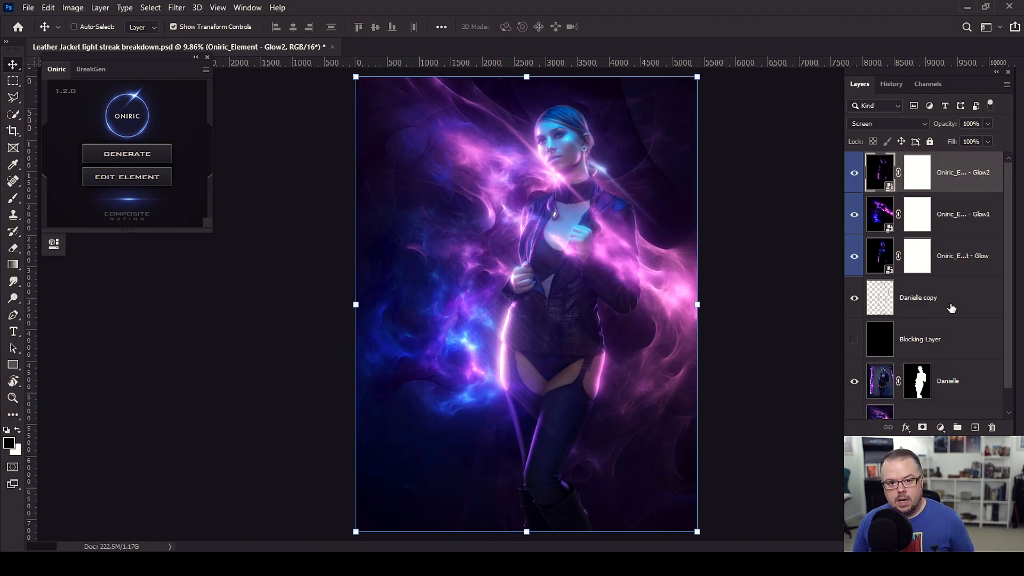
{"action": "left_click", "coordinate": [951, 309]}
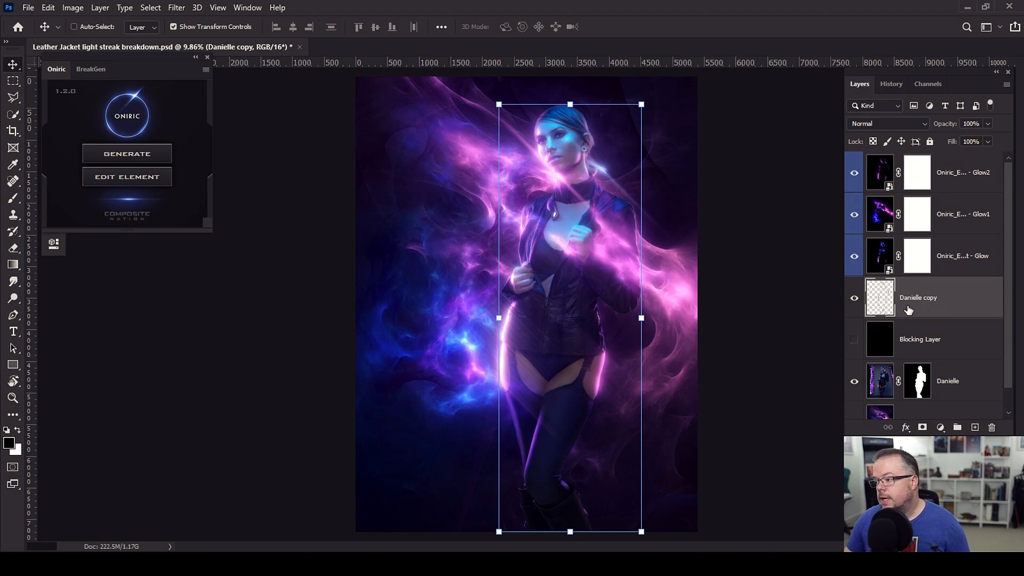
{"action": "left_click", "coordinate": [854, 298]}
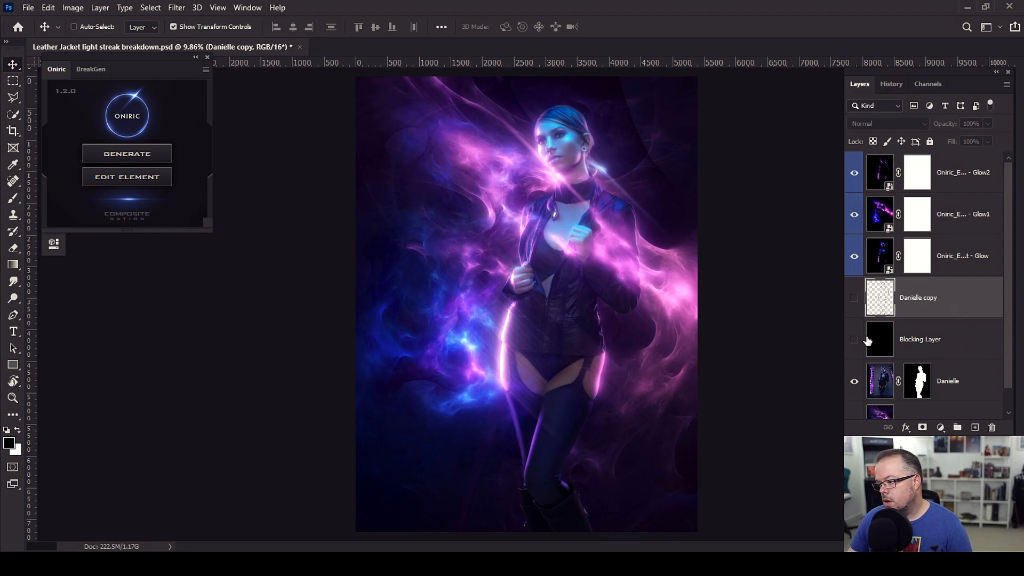
Step: Add an empty layer directly above the Blocking Layer and make white the foreground colour
{"action": "left_click", "coordinate": [948, 338]}
{"action": "left_click", "coordinate": [975, 427]}
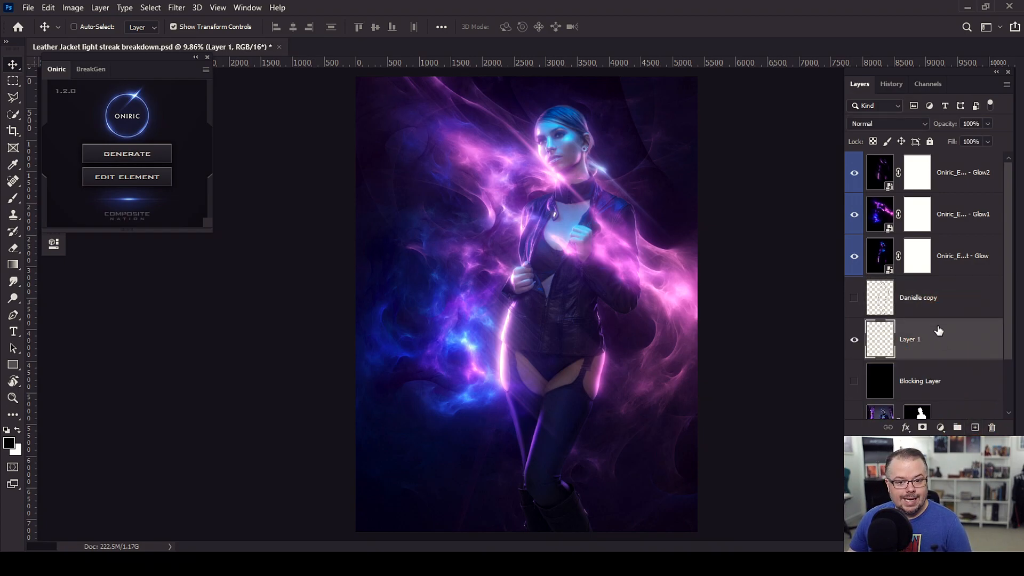
{"action": "scroll", "coordinate": [931, 320], "scroll_direction": "down", "scroll_amount": 2}
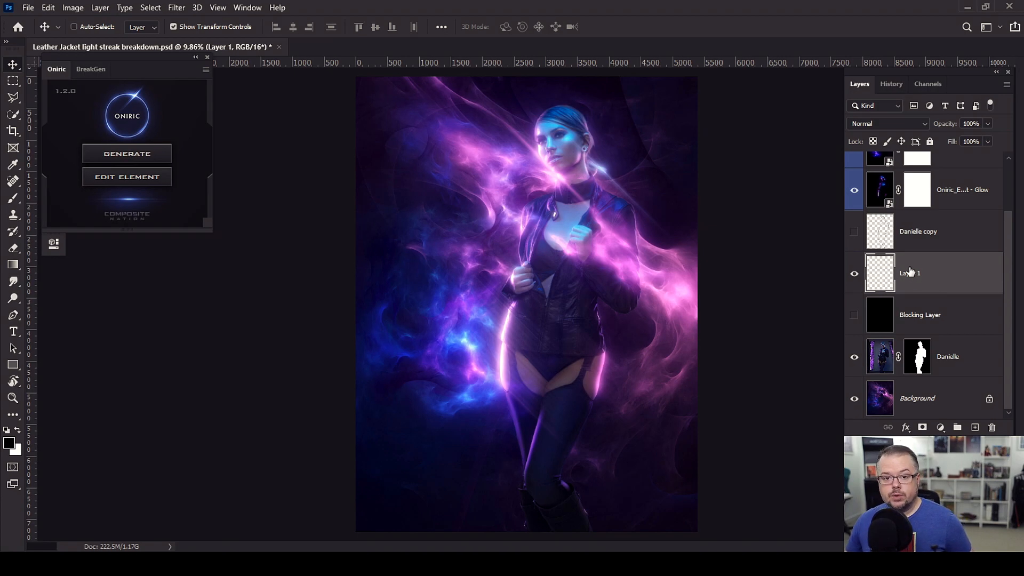
{"action": "key", "text": "x"}
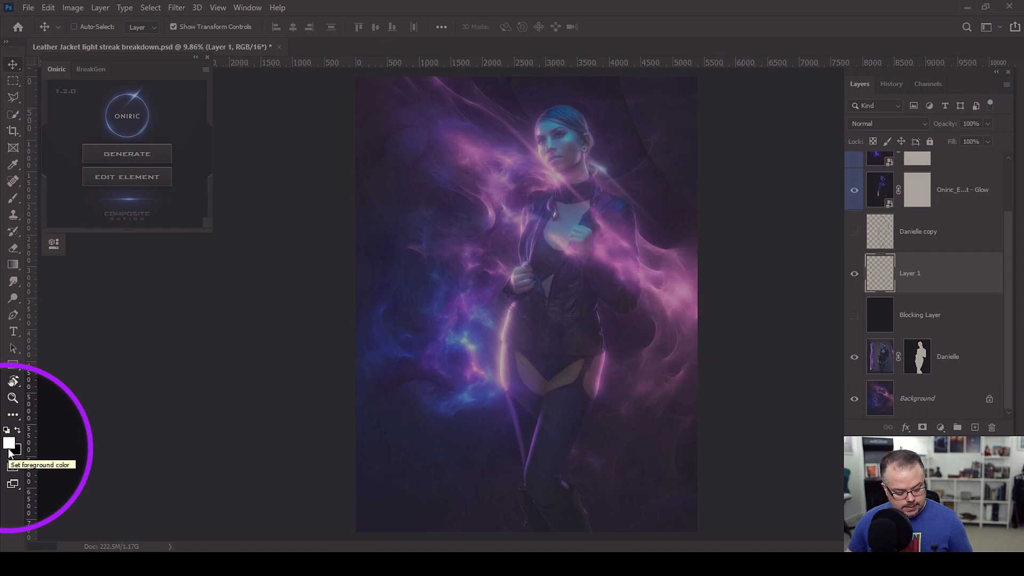
Step: Choose the Streaks 9 brush tip from the Auras and Flares Edition 2 set for the Brush tool
{"action": "key", "text": "b"}
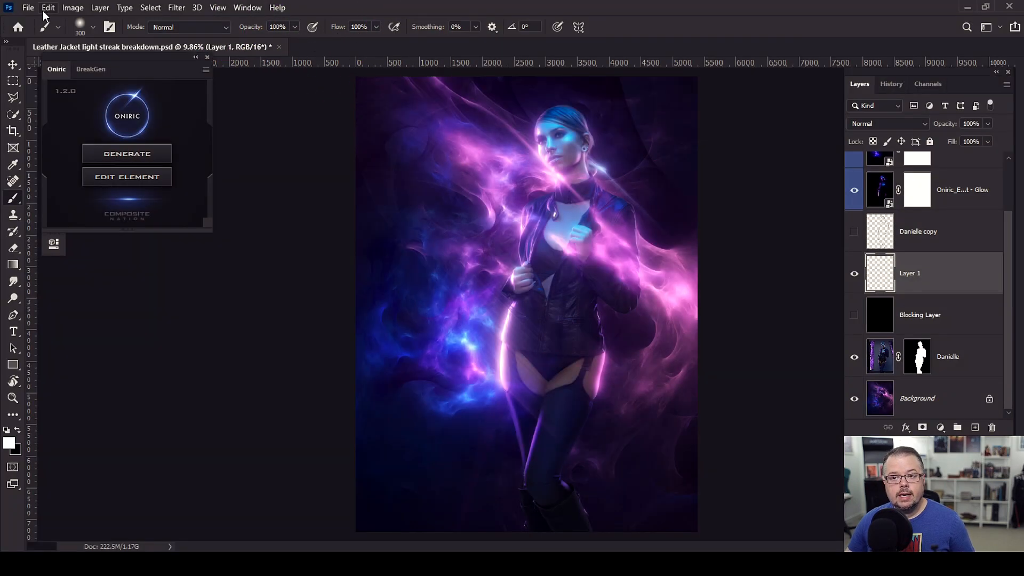
{"action": "left_click", "coordinate": [92, 27]}
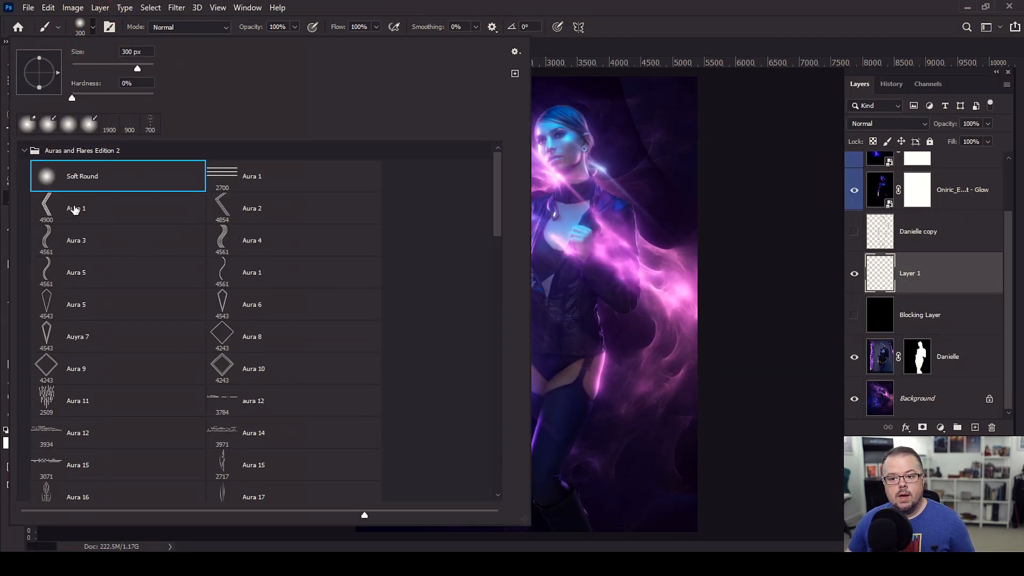
{"action": "scroll", "coordinate": [343, 422], "scroll_direction": "down", "scroll_amount": 5}
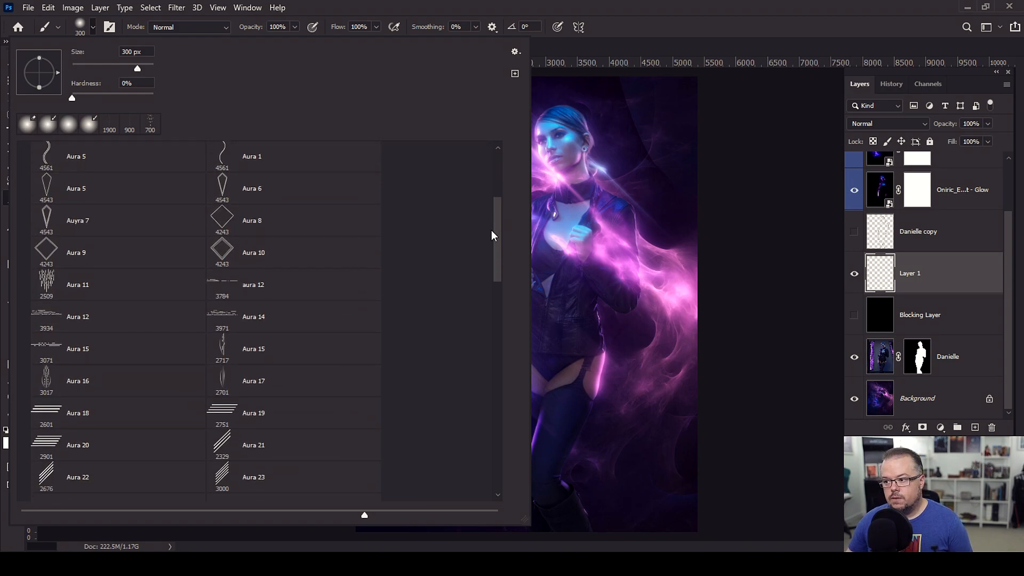
{"action": "left_click_drag", "start_coordinate": [494, 223], "coordinate": [500, 240]}
{"action": "scroll", "coordinate": [507, 250], "scroll_direction": "down", "scroll_amount": 2}
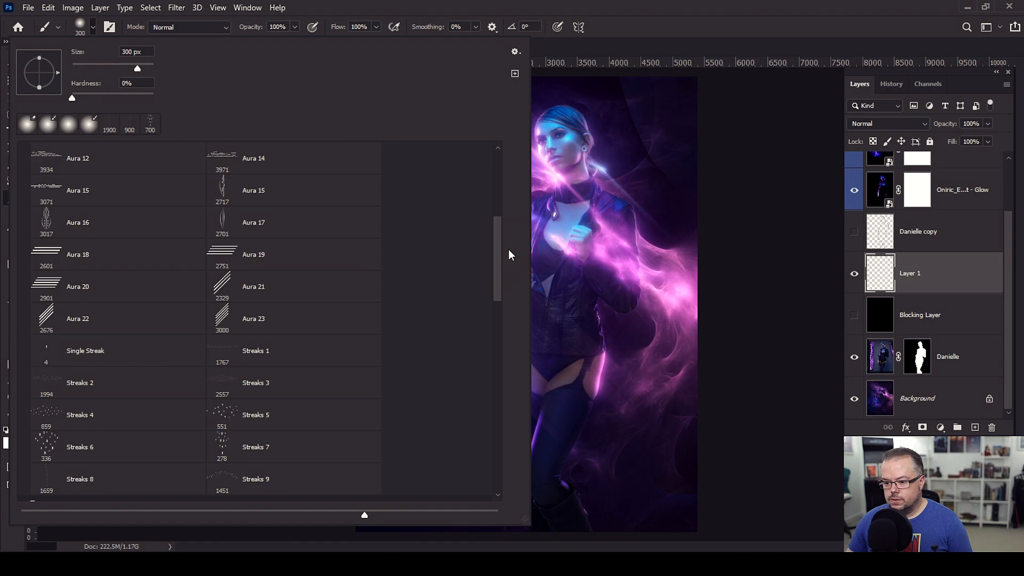
{"action": "left_click", "coordinate": [223, 477]}
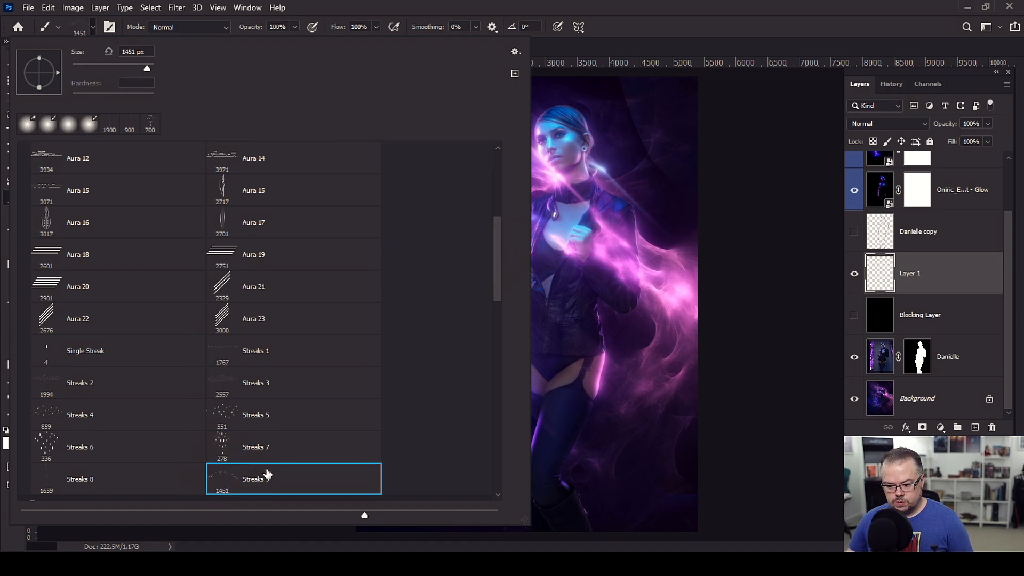
{"action": "key", "text": "Return"}
Step: Resize the streaks brush to 1200 px to suit the model's jacket shoulder
{"action": "key", "text": "bracketright"}
{"action": "key", "text": "bracketright"}
{"action": "key", "text": "bracketright"}
{"action": "key", "text": "bracketright"}
{"action": "key", "text": "bracketright"}
{"action": "key", "text": "bracketright"}
{"action": "key", "text": "bracketright"}
{"action": "key", "text": "bracketright"}
{"action": "key", "text": "bracketright"}
{"action": "key", "text": "bracketright"}
{"action": "key", "text": "bracketright"}
{"action": "key", "text": "bracketright"}
{"action": "key", "text": "bracketright"}
{"action": "key", "text": "bracketright"}
{"action": "scroll", "coordinate": [493, 211], "scroll_direction": "up", "scroll_amount": 4}
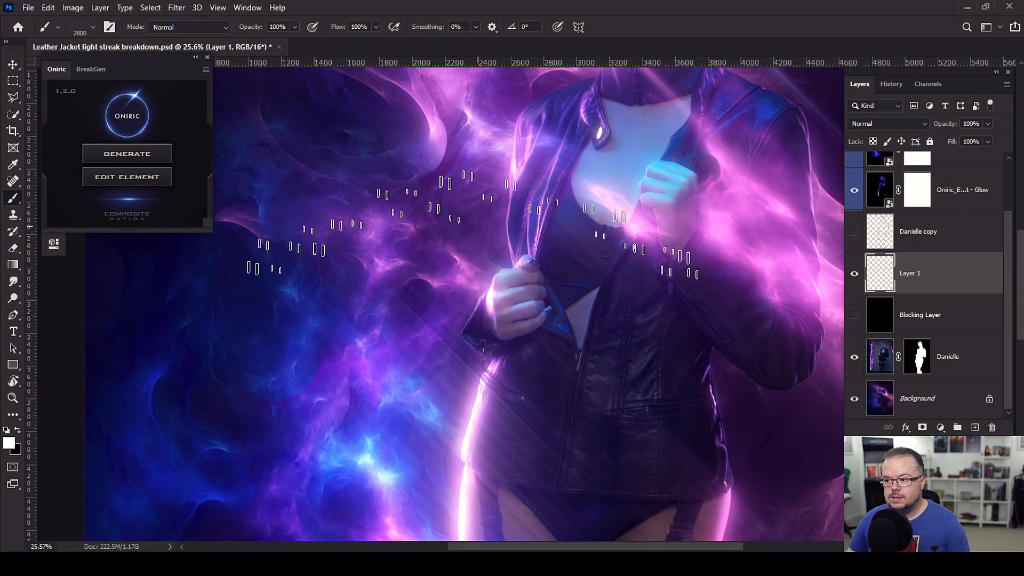
{"action": "key", "text": "bracketleft"}
{"action": "left_click_drag", "start_coordinate": [526, 167], "coordinate": [459, 315]}
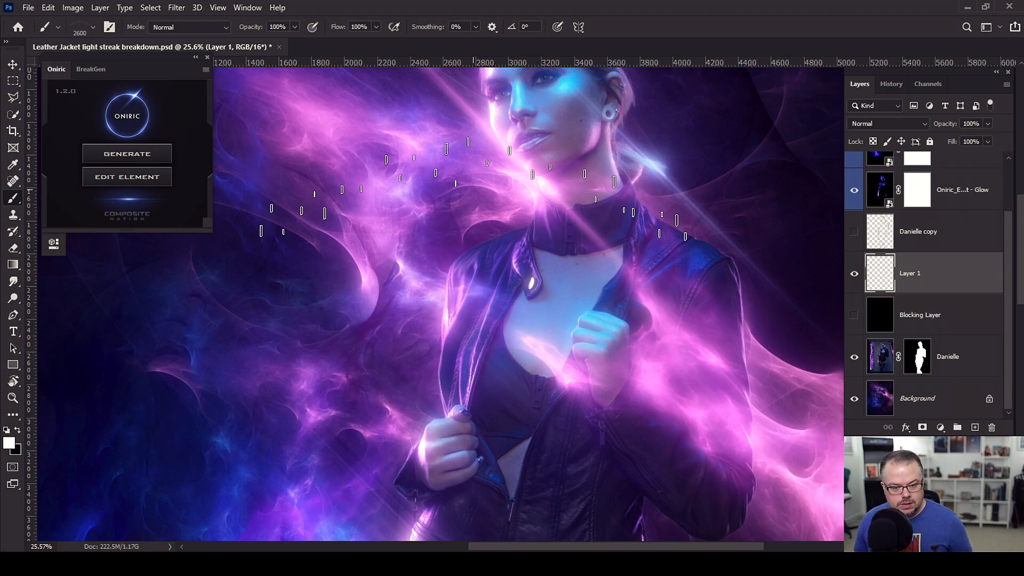
{"action": "key", "text": "bracketleft"}
{"action": "key", "text": "bracketleft"}
{"action": "key", "text": "bracketleft"}
{"action": "key", "text": "bracketleft"}
{"action": "key", "text": "bracketleft"}
{"action": "key", "text": "bracketleft"}
{"action": "key", "text": "bracketleft"}
{"action": "key", "text": "bracketleft"}
{"action": "key", "text": "bracketleft"}
{"action": "key", "text": "bracketleft"}
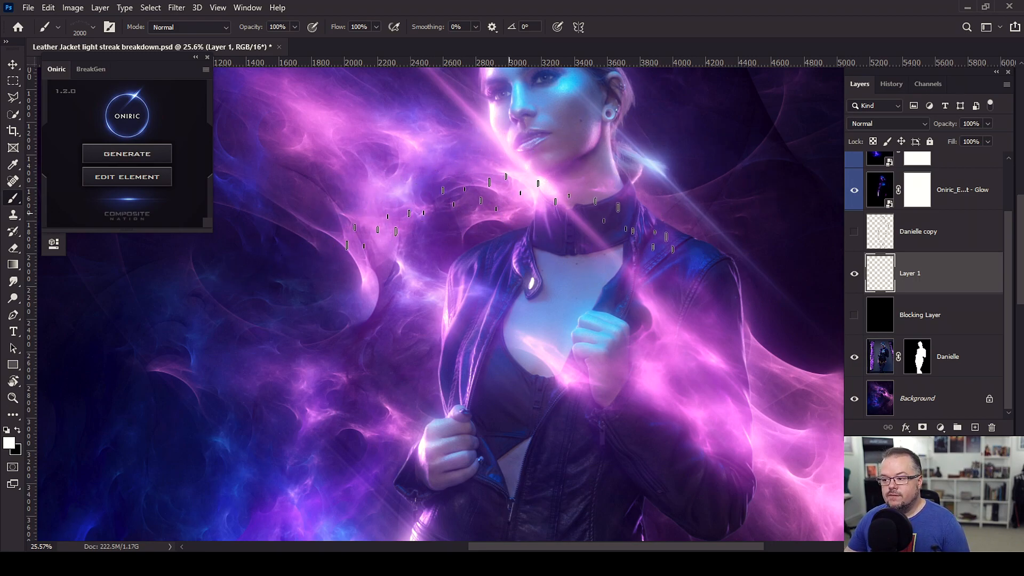
{"action": "key", "text": "bracketleft"}
{"action": "key", "text": "bracketleft"}
{"action": "key", "text": "bracketleft"}
{"action": "key", "text": "bracketleft"}
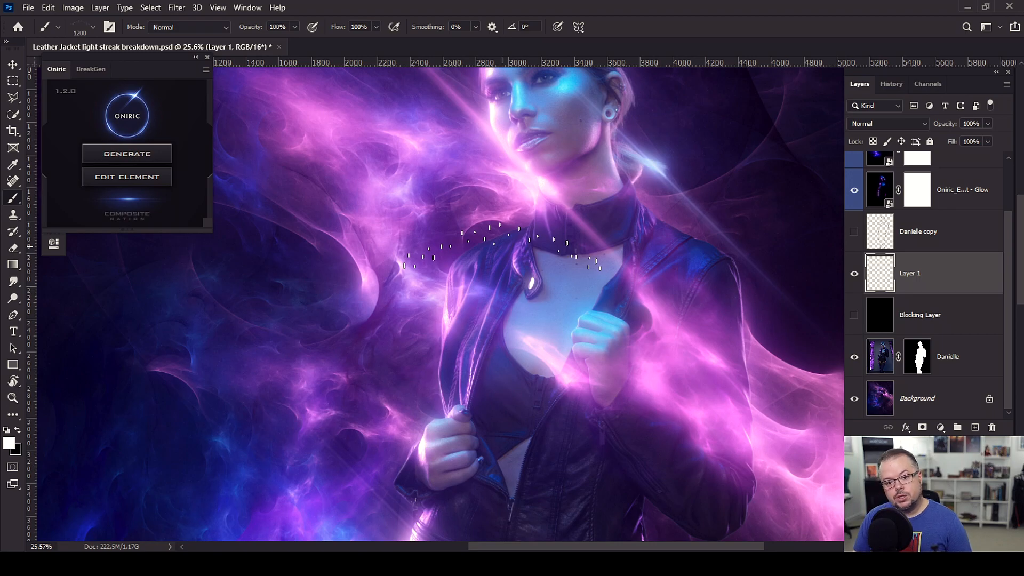
Step: Set the brush angle to 29° and its size to 1100 px, and stamp the streaks once along the jacket shoulder on the empty layer
{"action": "key", "text": "shift+Left"}
{"action": "key", "text": "shift+Left"}
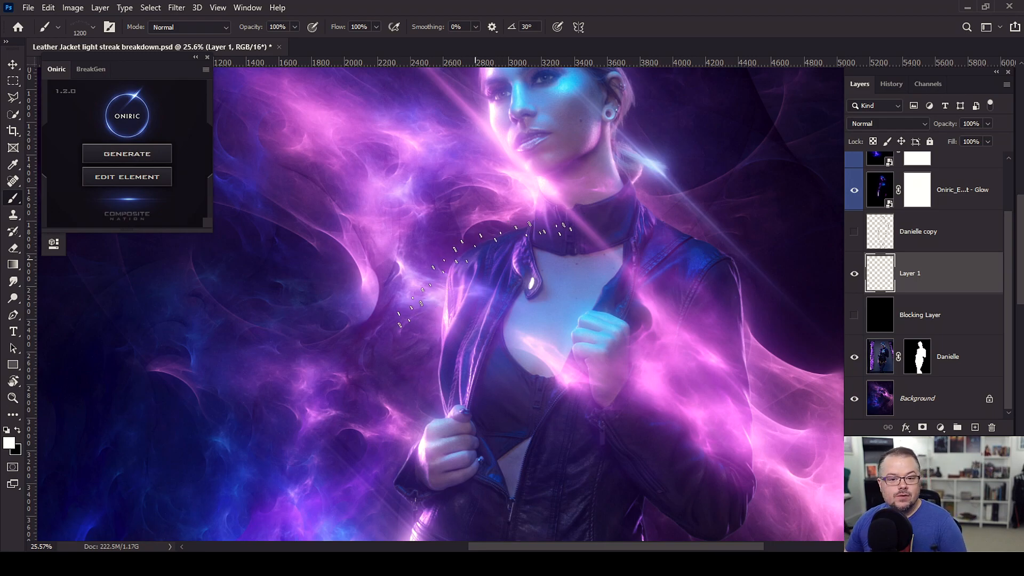
{"action": "key", "text": "Right"}
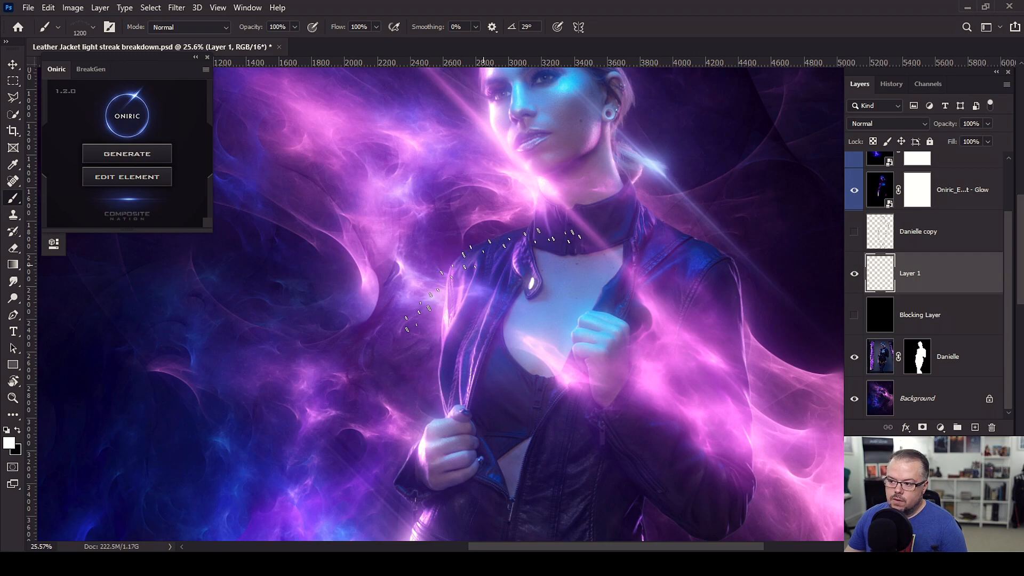
{"action": "key", "text": "bracketleft"}
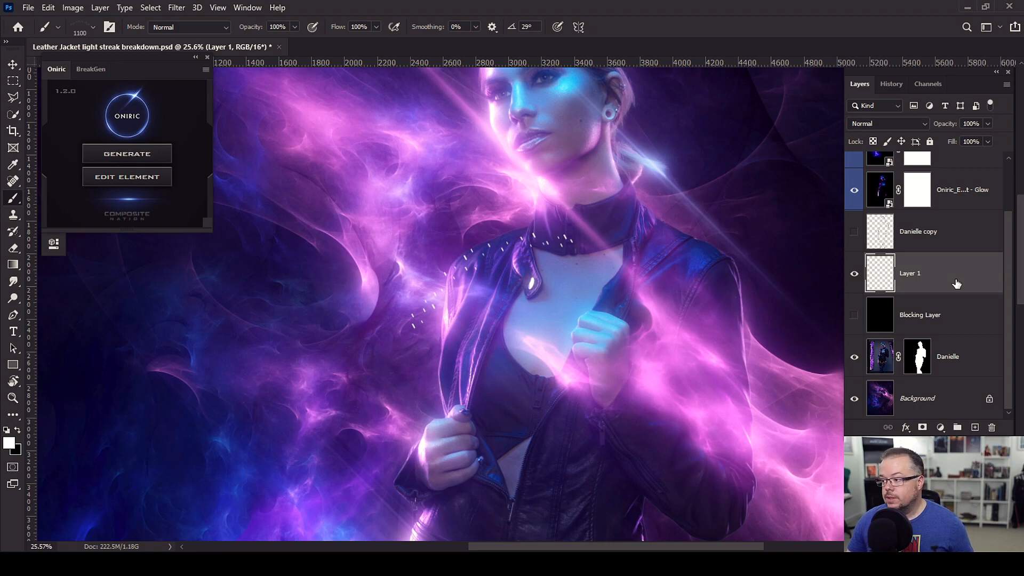
Step: Warp the brushed streaks on Layer 1, pulling the lower-left part down and inward to follow the jacket's outer sleeve edge
{"action": "key", "text": "v"}
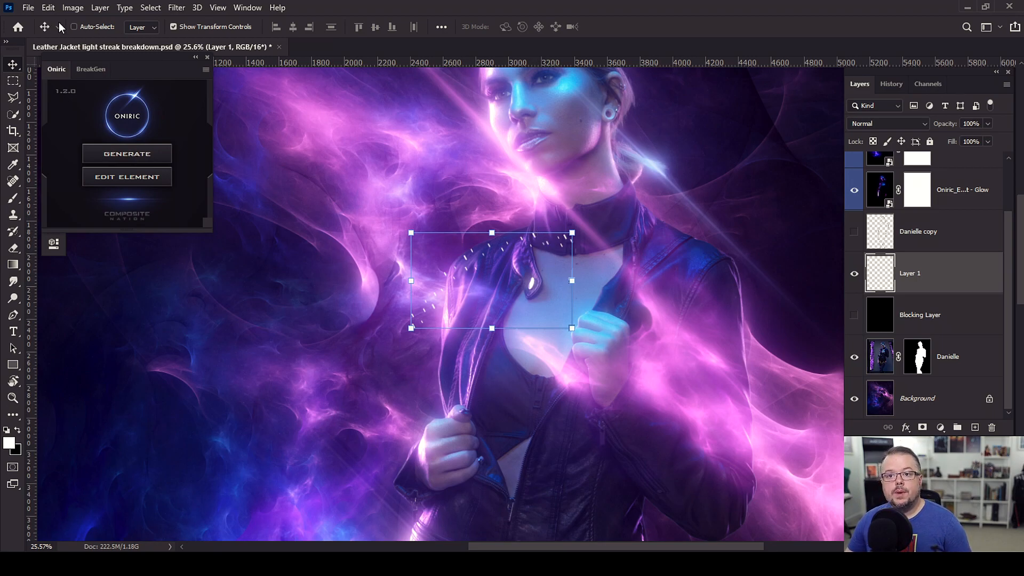
{"action": "left_click", "coordinate": [51, 8]}
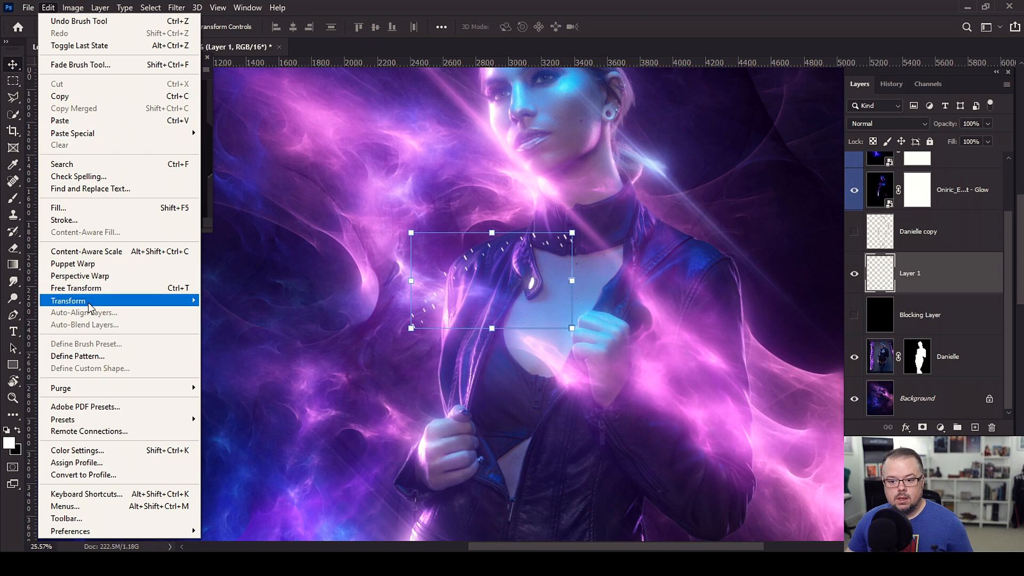
{"action": "mouse_move", "coordinate": [160, 301]}
{"action": "left_click", "coordinate": [229, 387]}
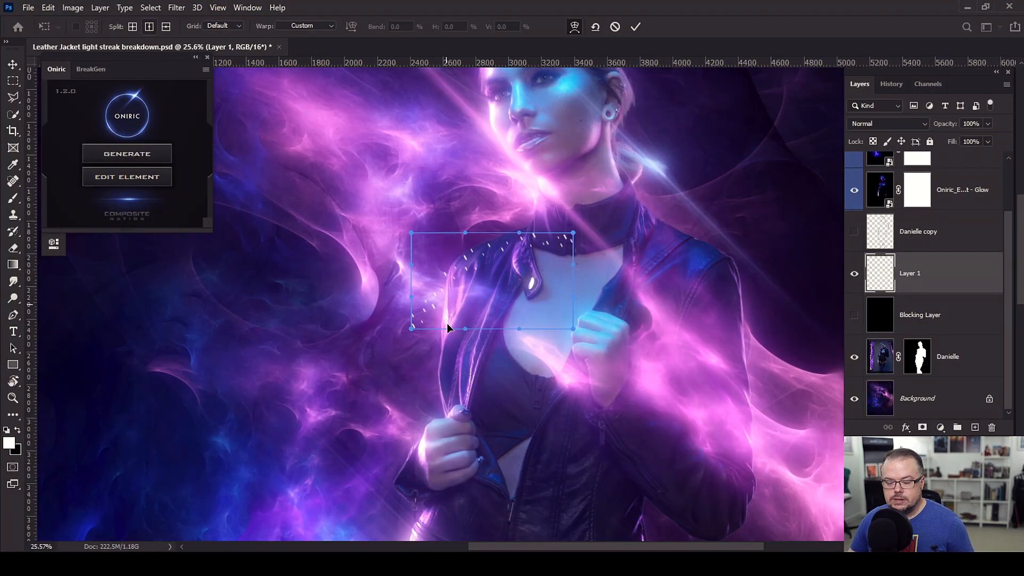
{"action": "left_click_drag", "start_coordinate": [412, 329], "coordinate": [448, 368]}
{"action": "left_click_drag", "start_coordinate": [411, 264], "coordinate": [429, 275]}
{"action": "left_click", "coordinate": [468, 274]}
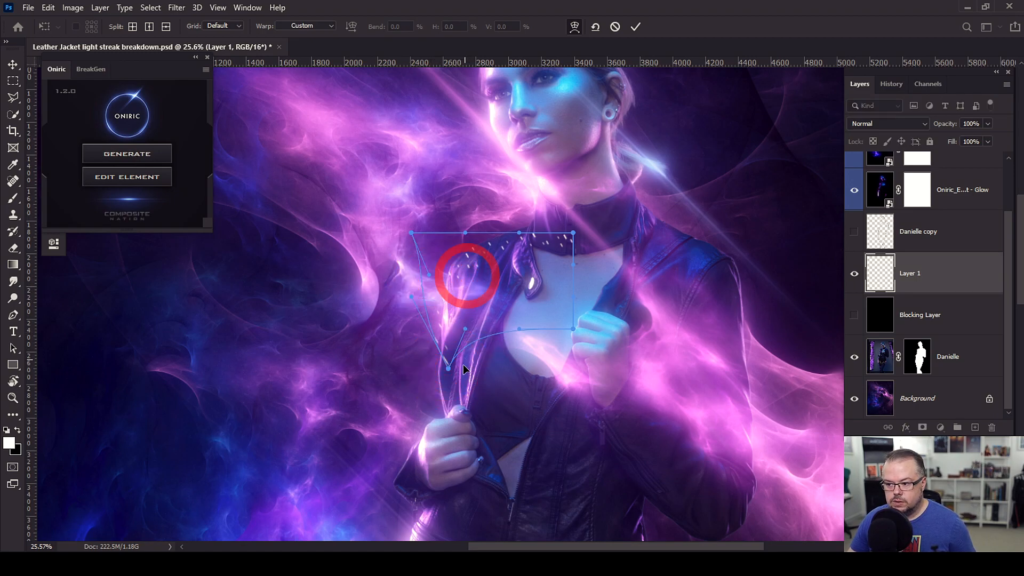
{"action": "left_click_drag", "start_coordinate": [448, 368], "coordinate": [451, 372]}
{"action": "left_click_drag", "start_coordinate": [465, 329], "coordinate": [480, 354]}
Step: Bend the upper-right part of the streaks warp up along the shoulder toward the collar, and apply the warp
{"action": "left_click_drag", "start_coordinate": [574, 233], "coordinate": [553, 203]}
{"action": "left_click_drag", "start_coordinate": [519, 233], "coordinate": [525, 243]}
{"action": "left_click_drag", "start_coordinate": [553, 206], "coordinate": [546, 195]}
{"action": "left_click_drag", "start_coordinate": [511, 248], "coordinate": [513, 254]}
{"action": "left_click_drag", "start_coordinate": [546, 194], "coordinate": [546, 189]}
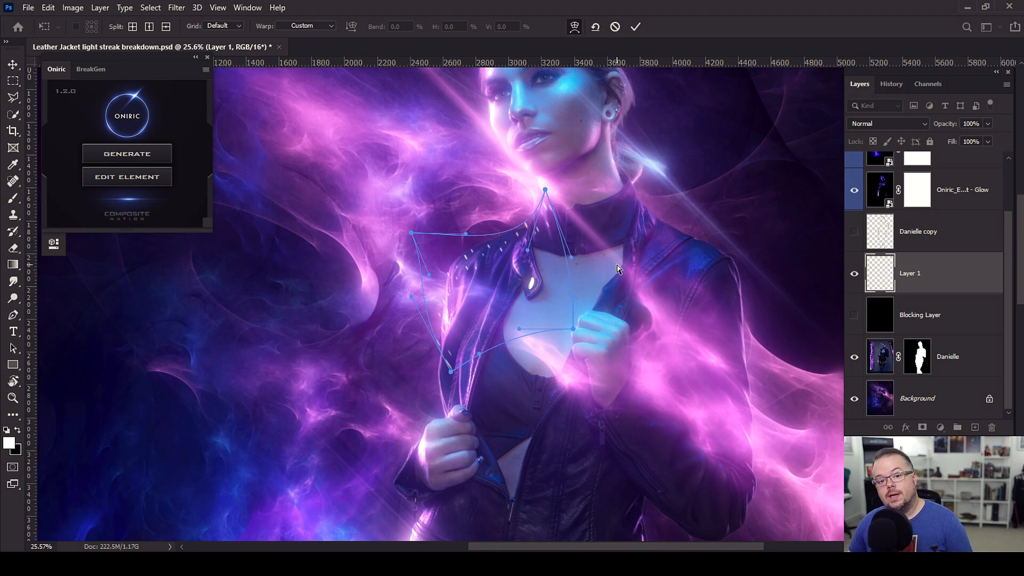
{"action": "key", "text": "Return"}
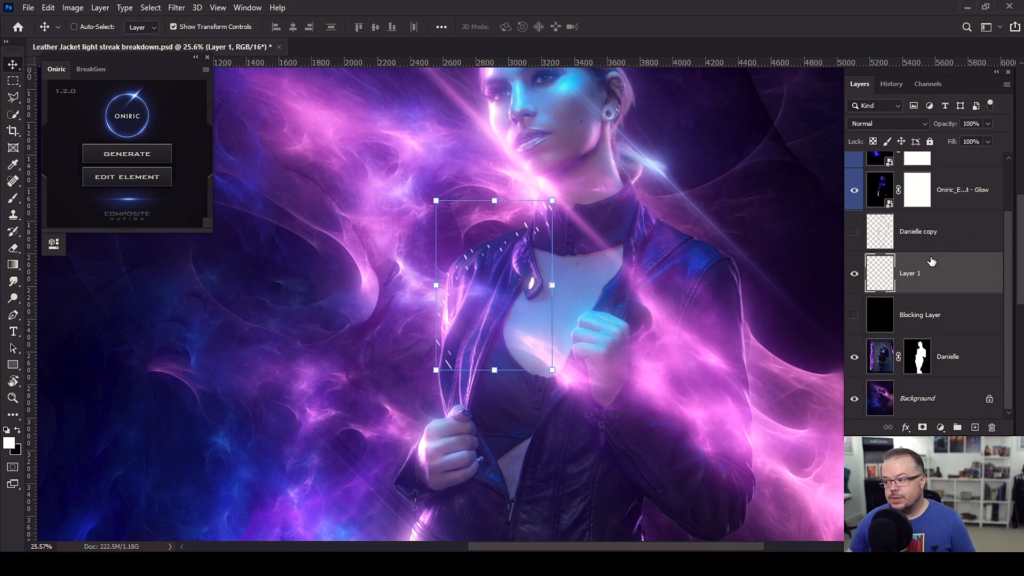
Step: Show the Blocking Layer and generate a new Oniric element with the brushed streaks layer selected
{"action": "left_click", "coordinate": [854, 315]}
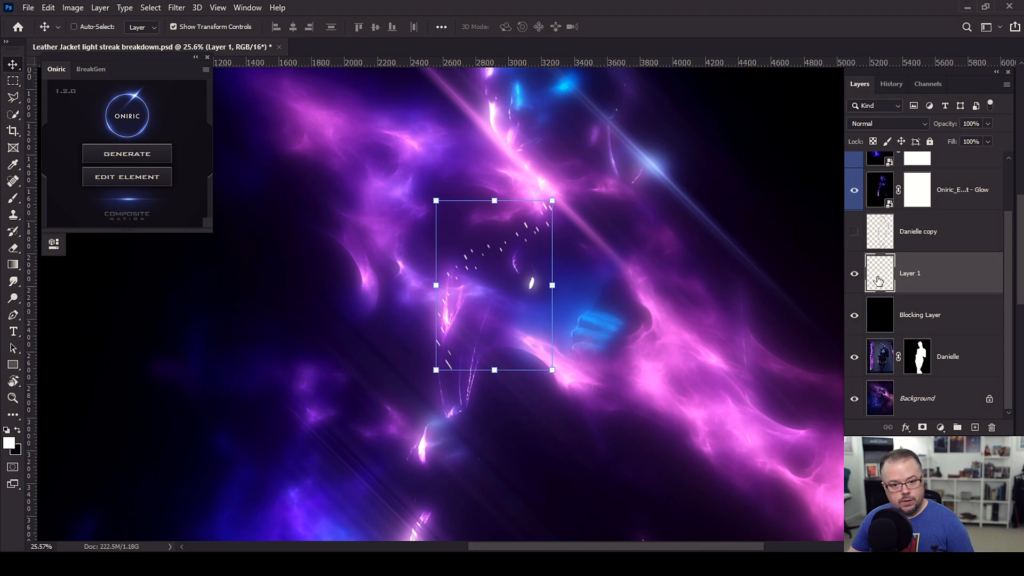
{"action": "scroll", "coordinate": [877, 280], "scroll_direction": "up", "scroll_amount": 2}
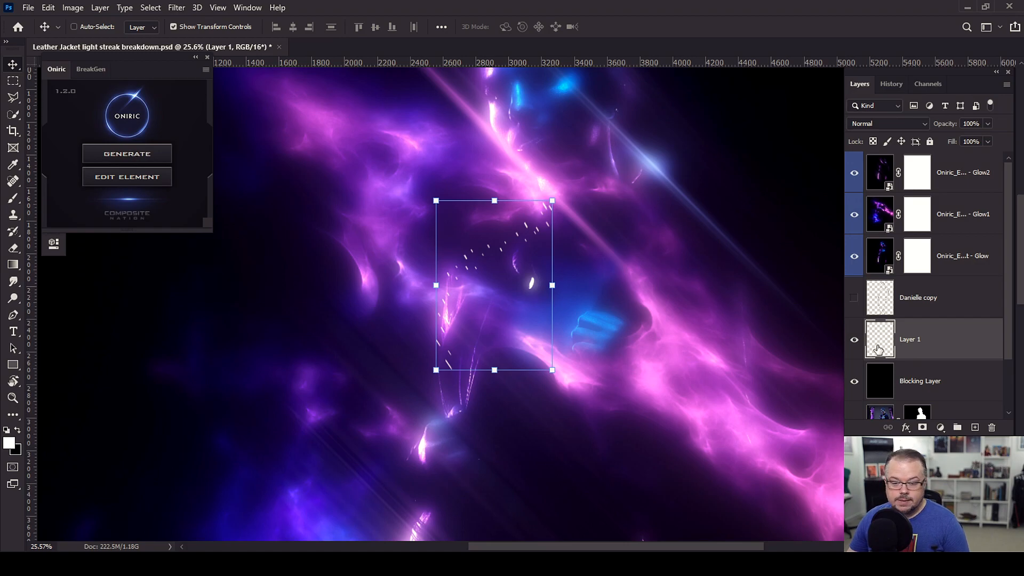
{"action": "left_click", "coordinate": [883, 382]}
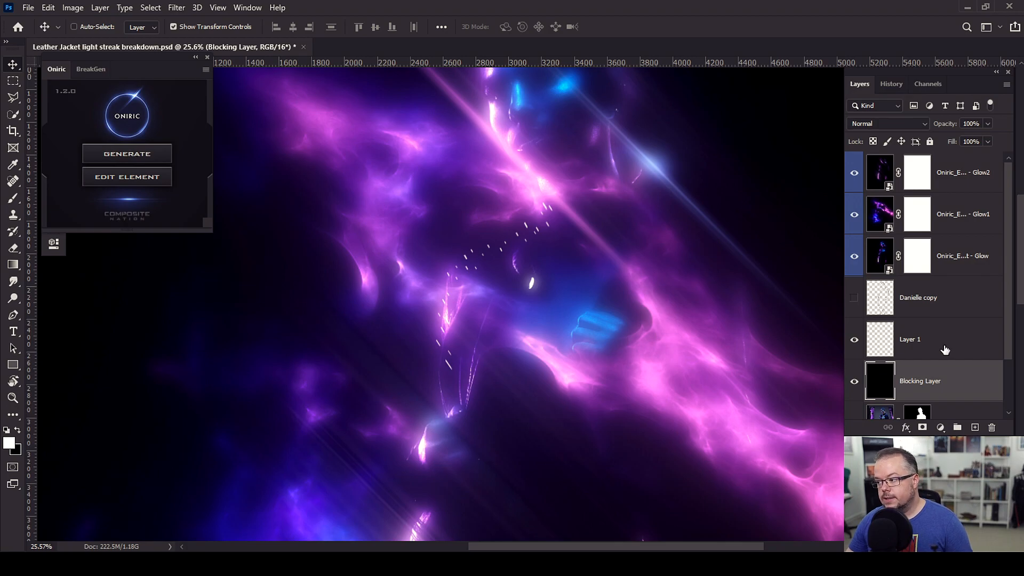
{"action": "left_click", "coordinate": [883, 346]}
{"action": "left_click", "coordinate": [152, 152]}
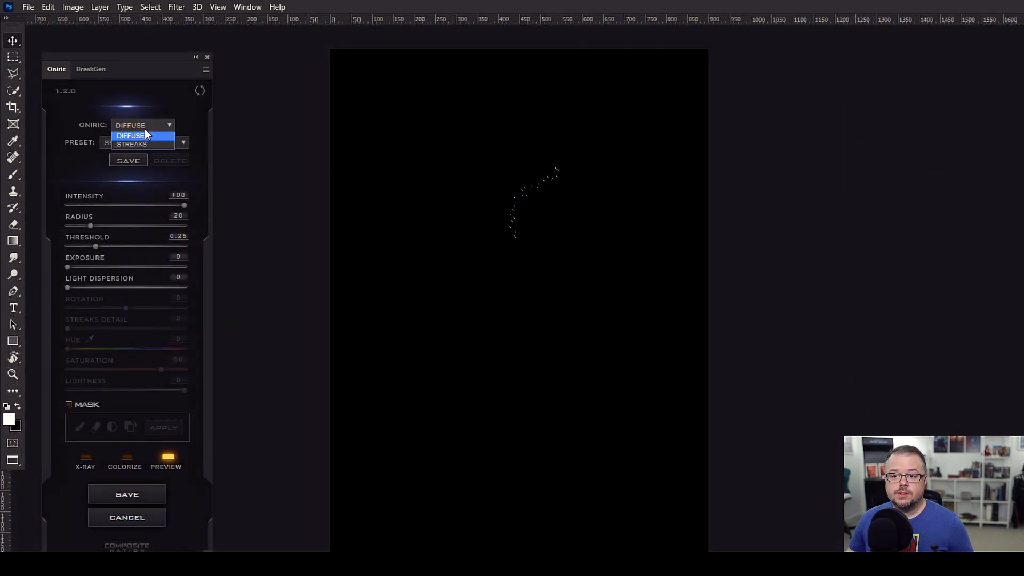
Step: Switch the Oniric effect to Streaks and raise its threshold to 1, checking the affected strokes in the X-ray view
{"action": "left_click", "coordinate": [143, 146]}
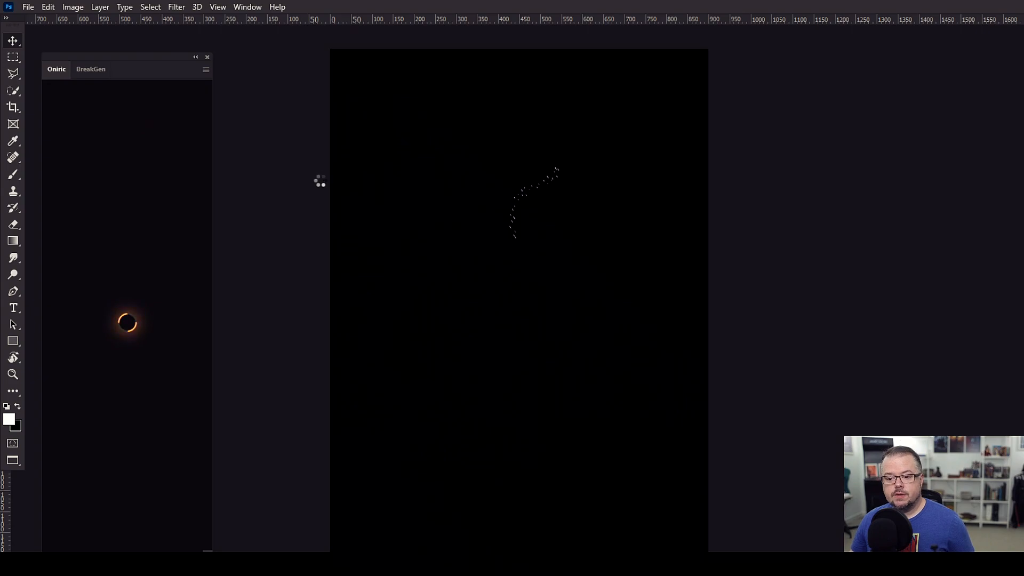
{"action": "left_click", "coordinate": [85, 459]}
{"action": "scroll", "coordinate": [549, 187], "scroll_direction": "up", "scroll_amount": 3}
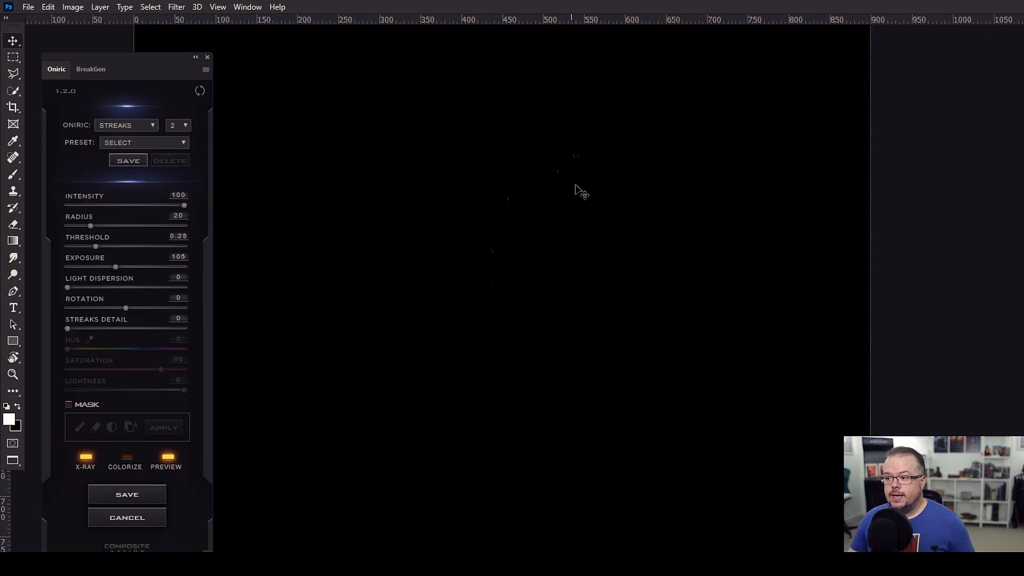
{"action": "left_click_drag", "start_coordinate": [97, 246], "coordinate": [194, 251]}
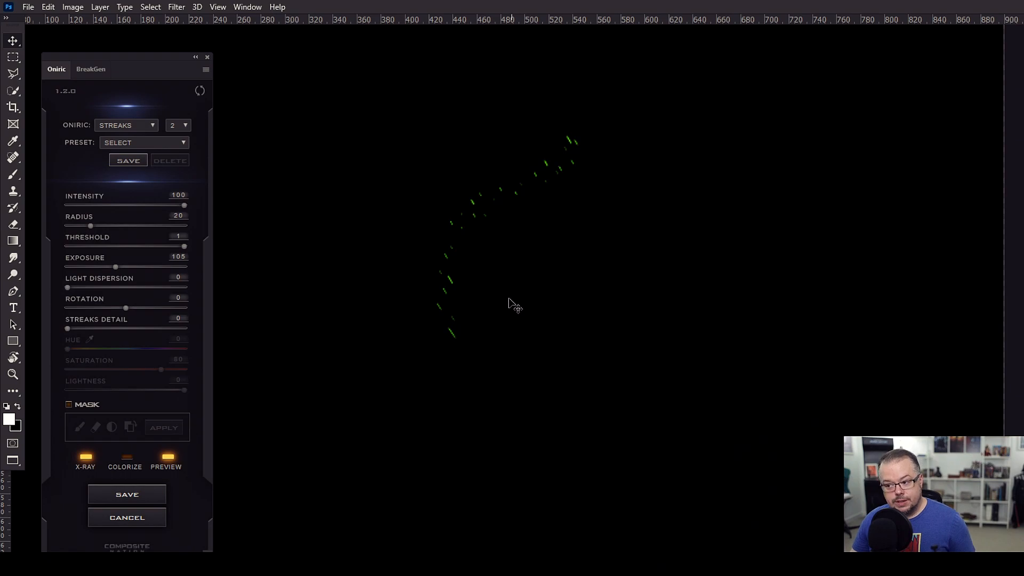
{"action": "left_click", "coordinate": [86, 457]}
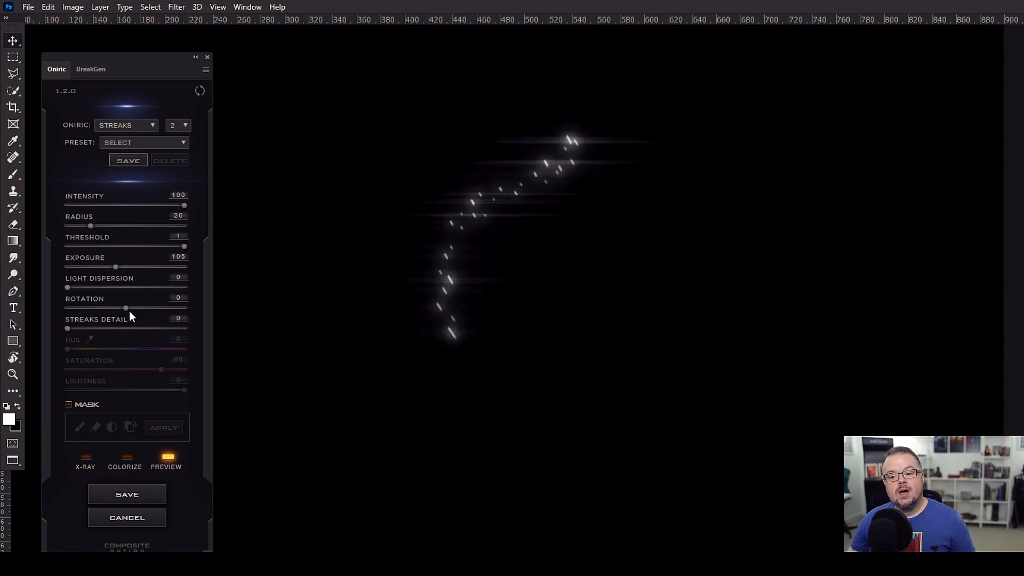
Step: Set the Oniric streaks' rotation to 45, radius to 30.2 and exposure to 150
{"action": "left_click_drag", "start_coordinate": [128, 308], "coordinate": [155, 308]}
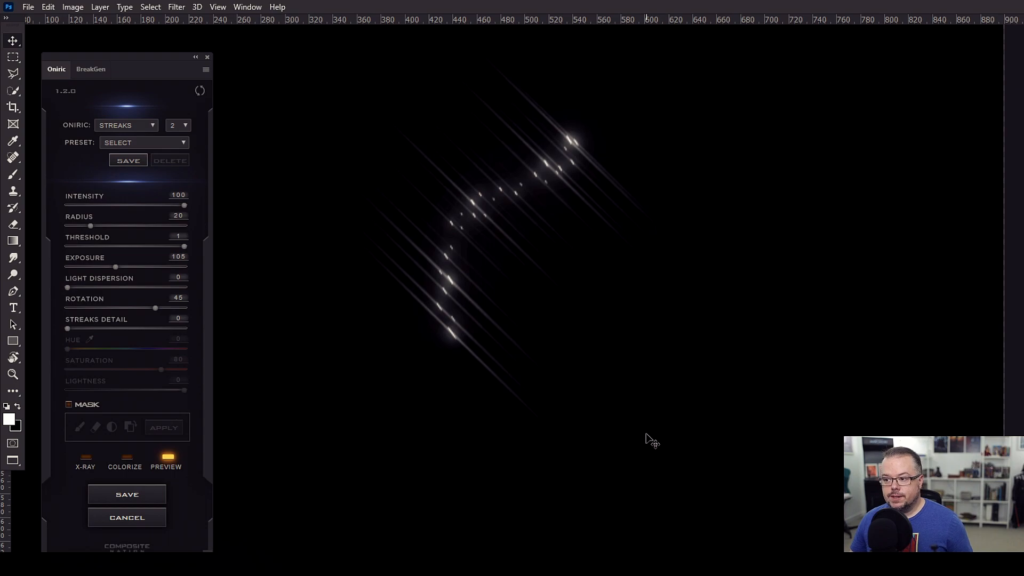
{"action": "key", "text": "ctrl+0"}
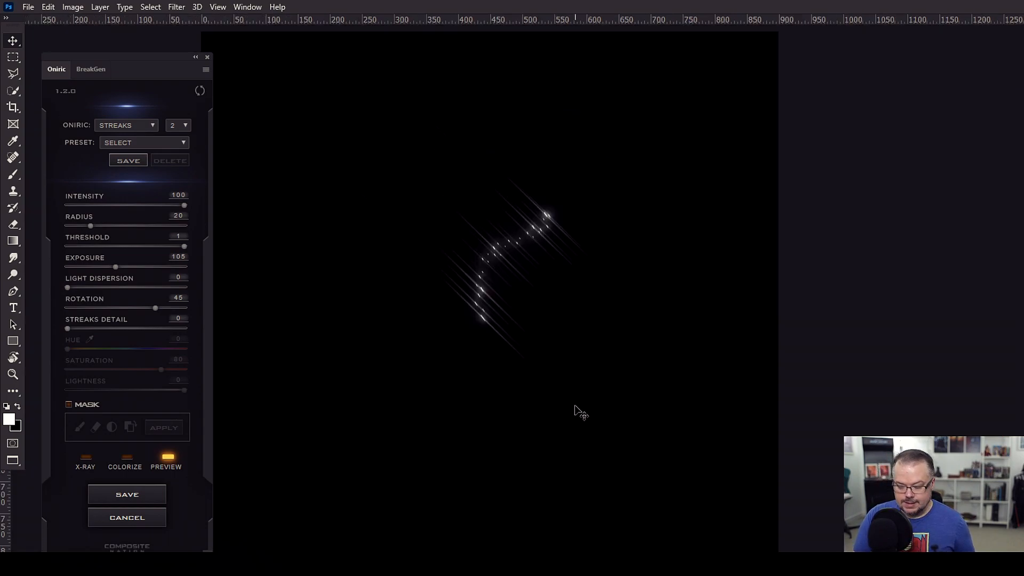
{"action": "scroll", "coordinate": [633, 312], "scroll_direction": "up", "scroll_amount": 1}
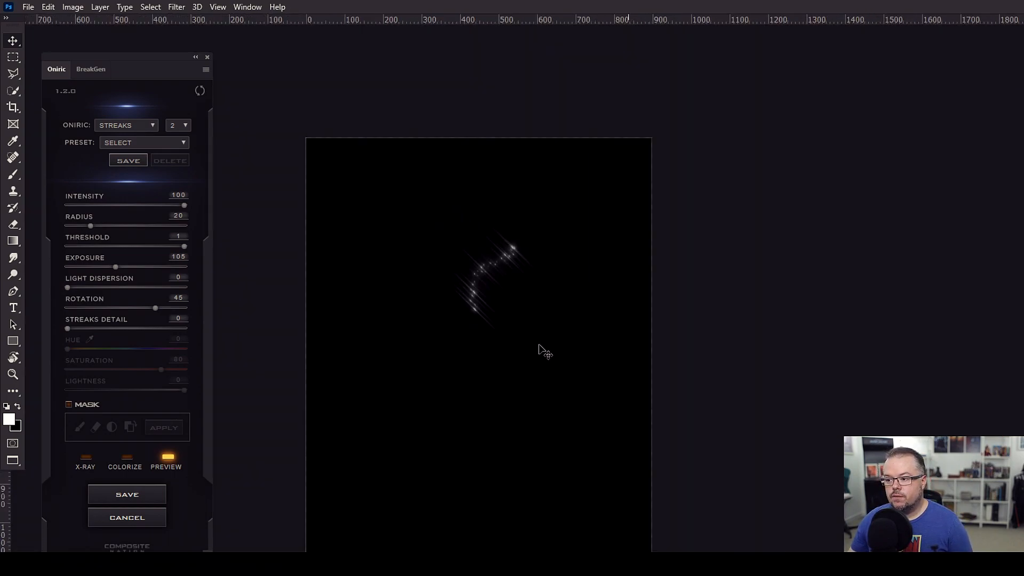
{"action": "left_click_drag", "start_coordinate": [91, 227], "coordinate": [103, 226]}
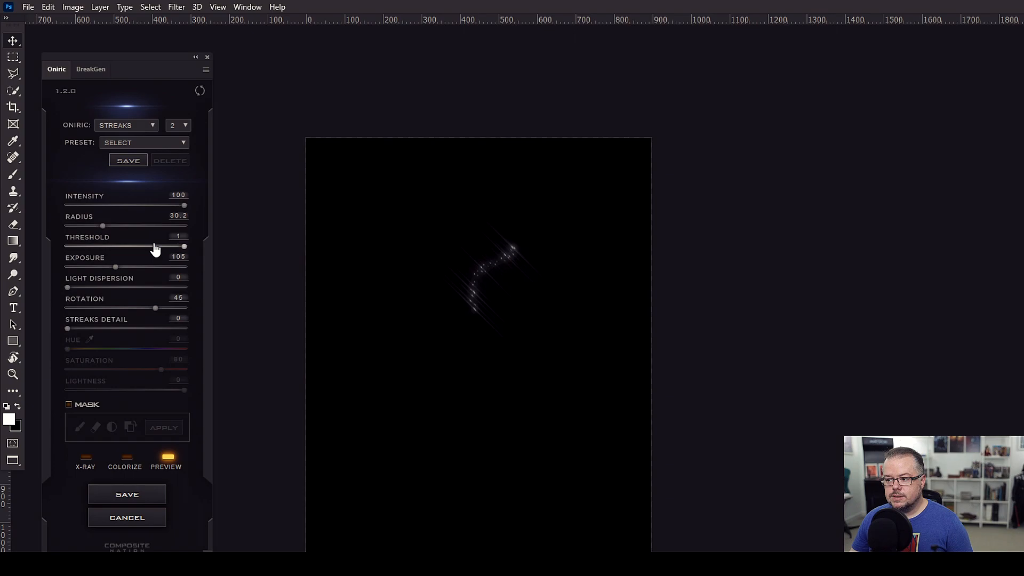
{"action": "left_click_drag", "start_coordinate": [116, 266], "coordinate": [130, 266]}
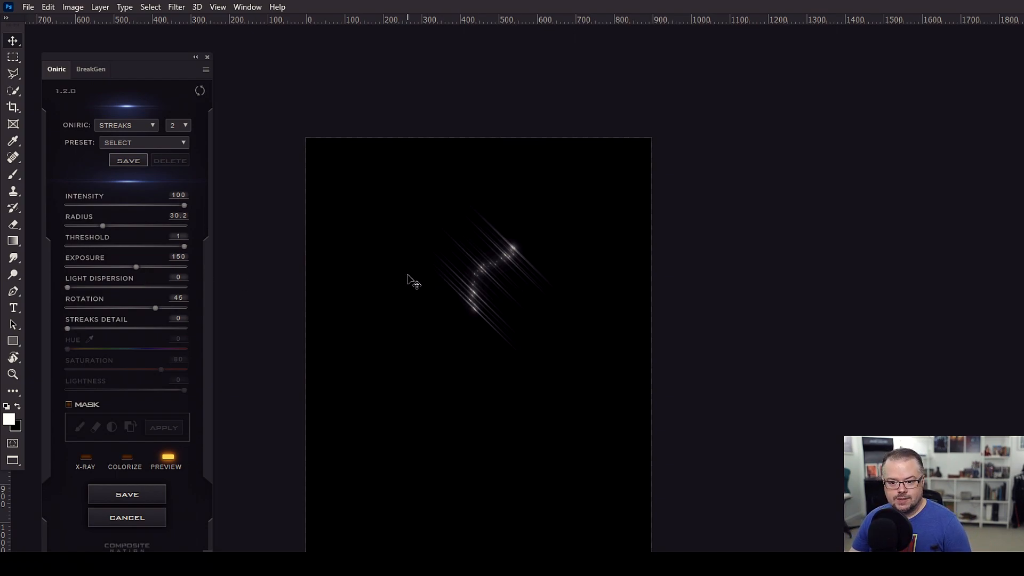
Step: Set light dispersion to 4 and streaks detail to 6, and save the Oniric element into the composite
{"action": "left_click_drag", "start_coordinate": [68, 286], "coordinate": [72, 288]}
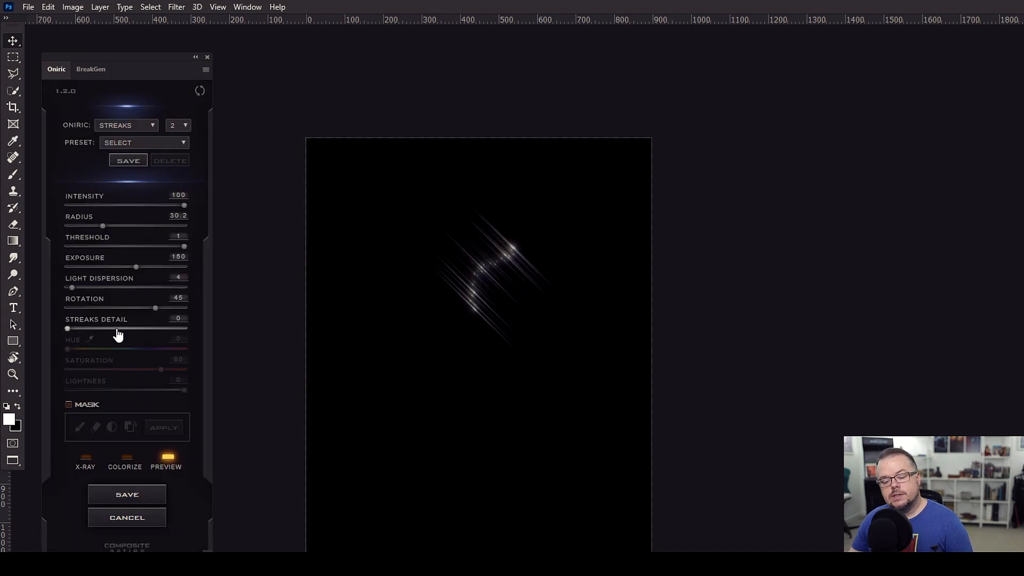
{"action": "left_click_drag", "start_coordinate": [69, 329], "coordinate": [98, 322]}
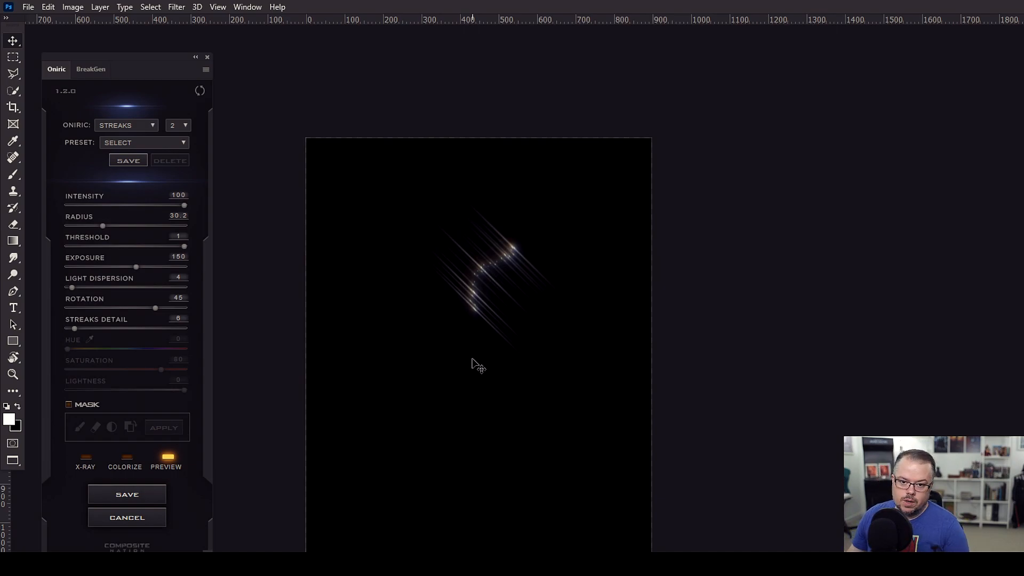
{"action": "left_click", "coordinate": [138, 501]}
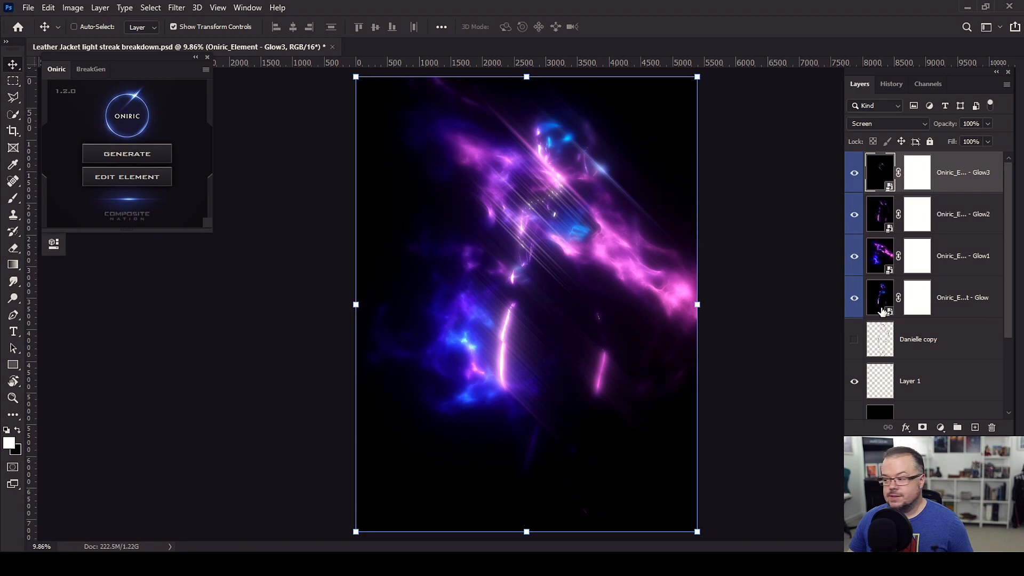
Step: Hide the Blocking Layer and the brushed streaks on Layer 1 so only the generated glow remains over the jacket
{"action": "scroll", "coordinate": [883, 311], "scroll_direction": "down", "scroll_amount": 3}
{"action": "left_click", "coordinate": [854, 314]}
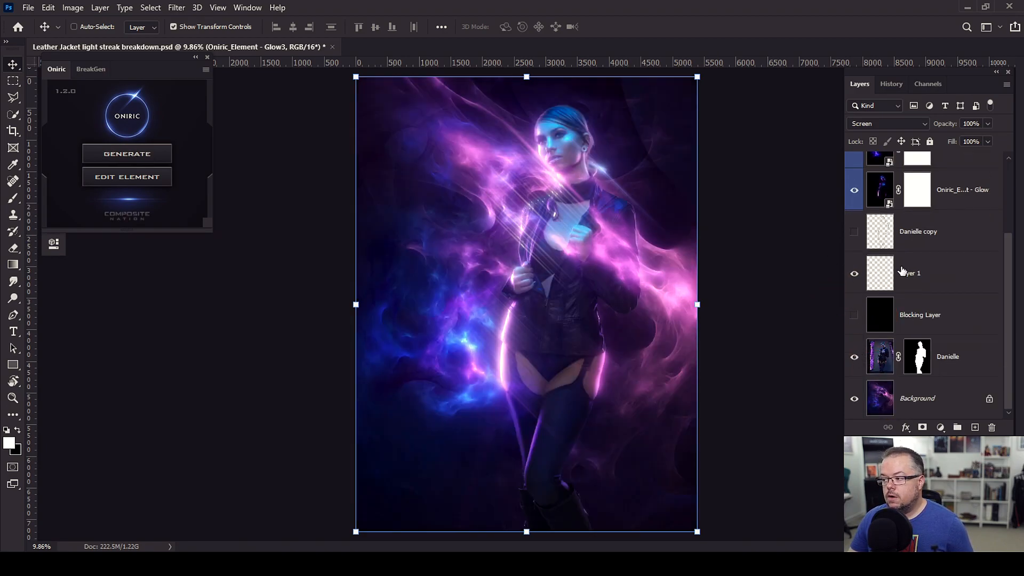
{"action": "left_click", "coordinate": [902, 271]}
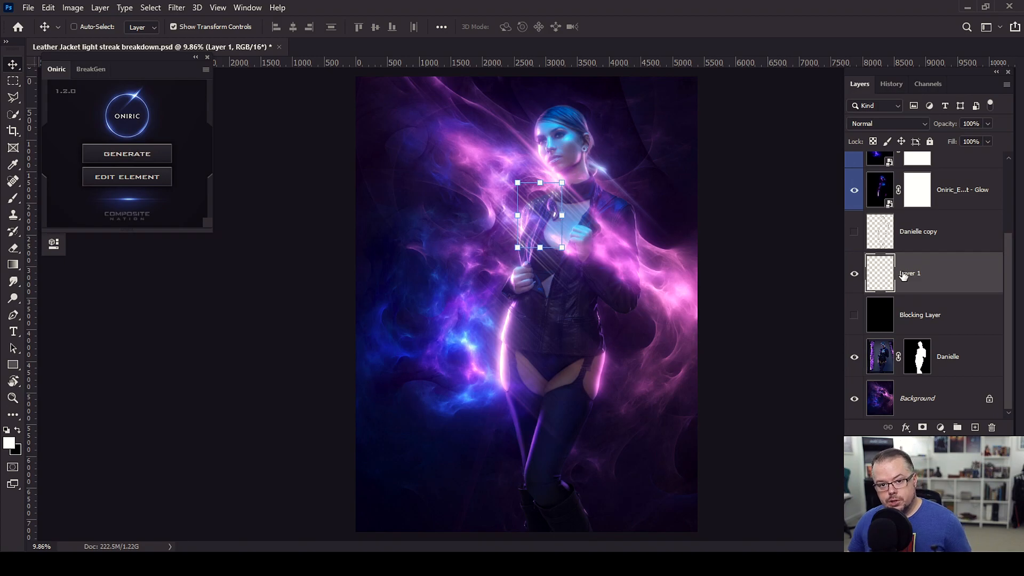
{"action": "scroll", "coordinate": [549, 195], "scroll_direction": "up", "scroll_amount": 3}
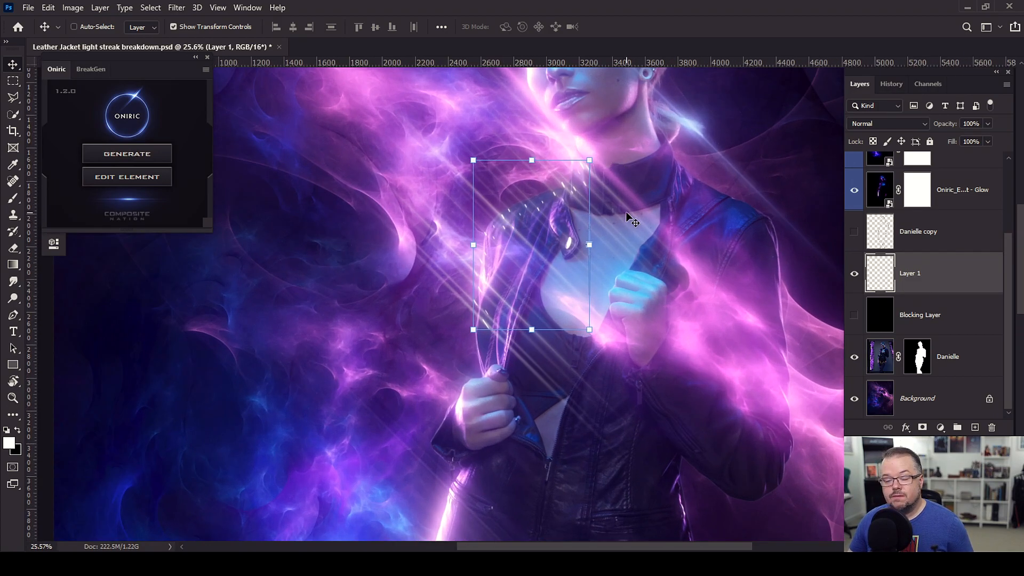
{"action": "left_click", "coordinate": [854, 273]}
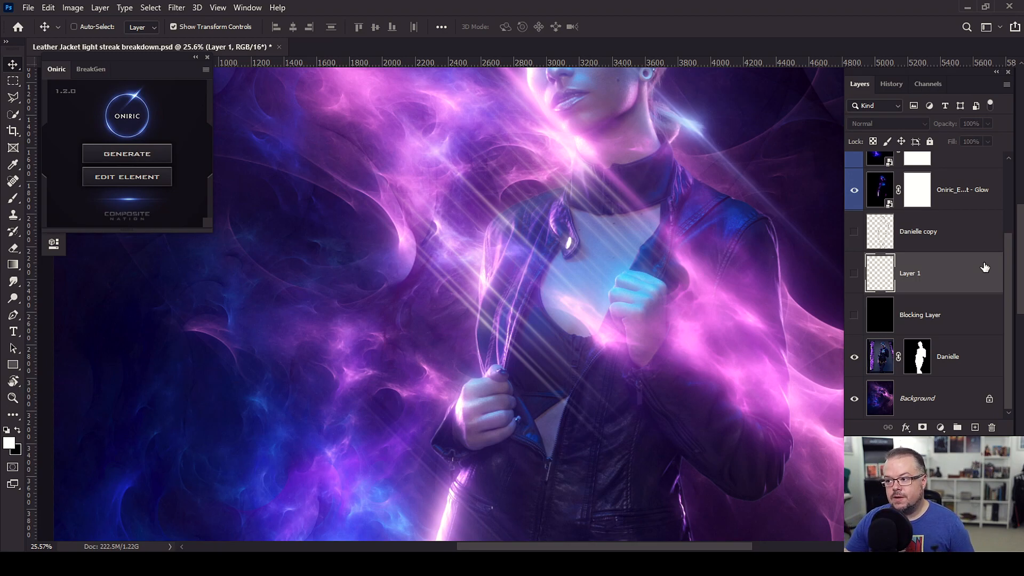
Step: Add a Hue/Saturation adjustment layer above the Glow3 element and clip it to that element
{"action": "scroll", "coordinate": [928, 256], "scroll_direction": "up", "scroll_amount": 3}
{"action": "left_click", "coordinate": [955, 182]}
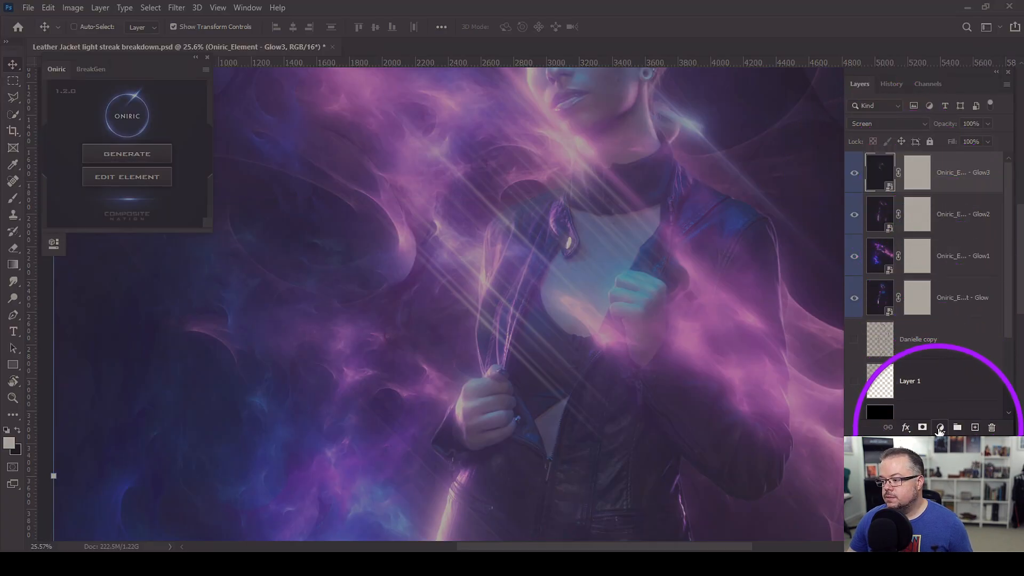
{"action": "left_click", "coordinate": [940, 428]}
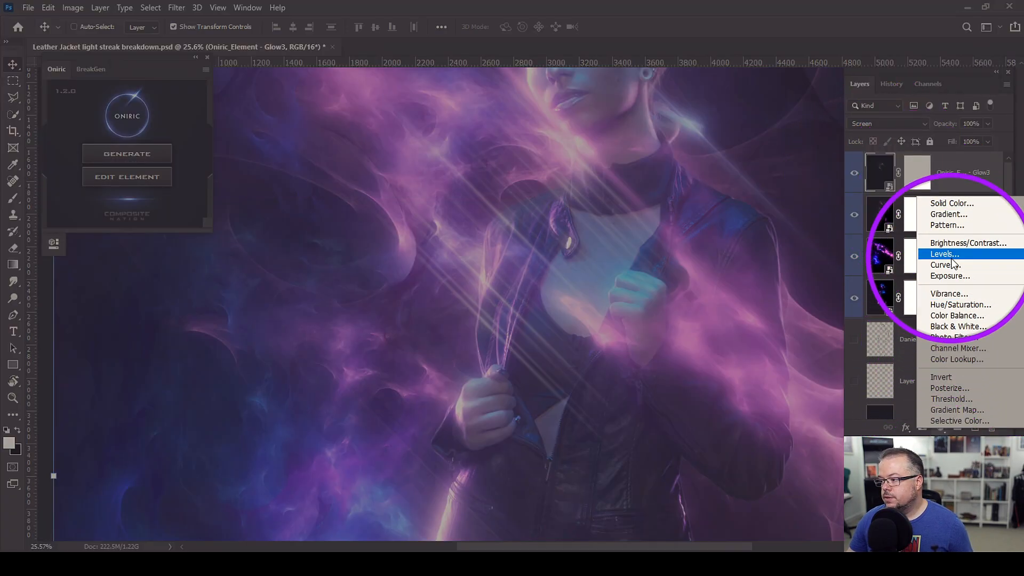
{"action": "left_click", "coordinate": [959, 305]}
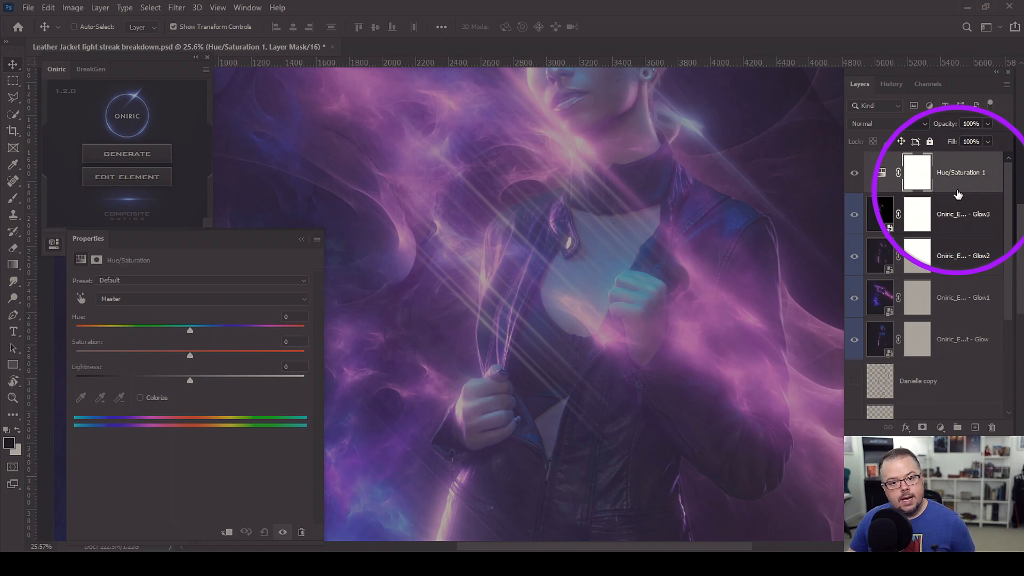
{"action": "left_click_drag", "start_coordinate": [957, 195], "coordinate": [952, 189]}
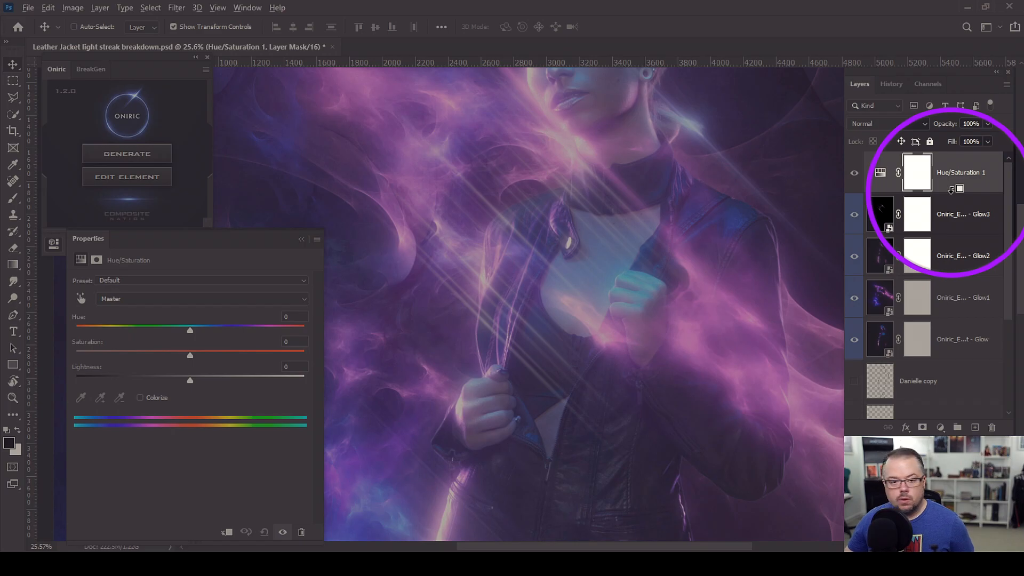
{"action": "left_click", "coordinate": [951, 190], "text": "alt"}
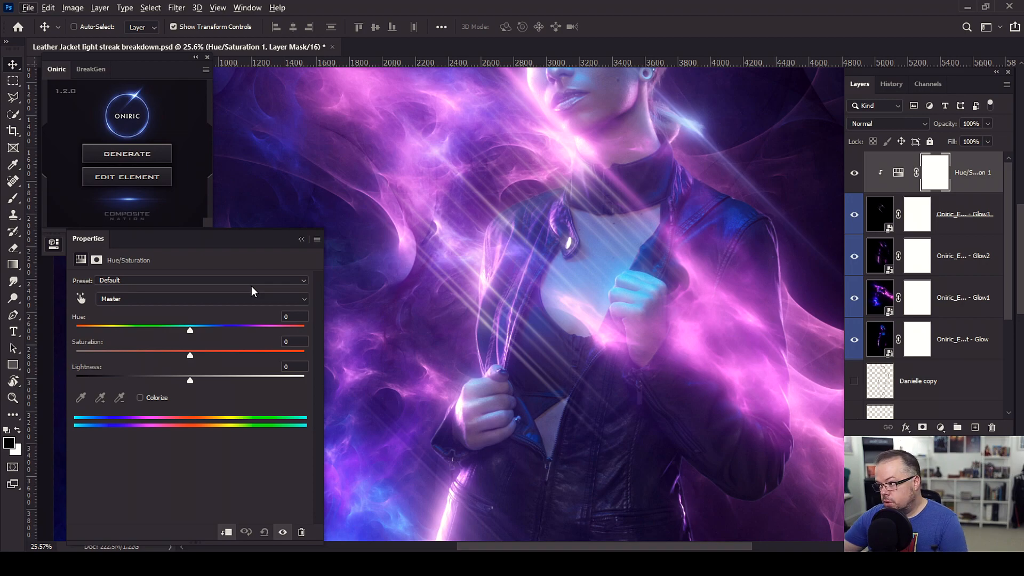
Step: Colorize the Glow3 streaks blue with saturation 72 and hue 246
{"action": "left_click", "coordinate": [139, 398]}
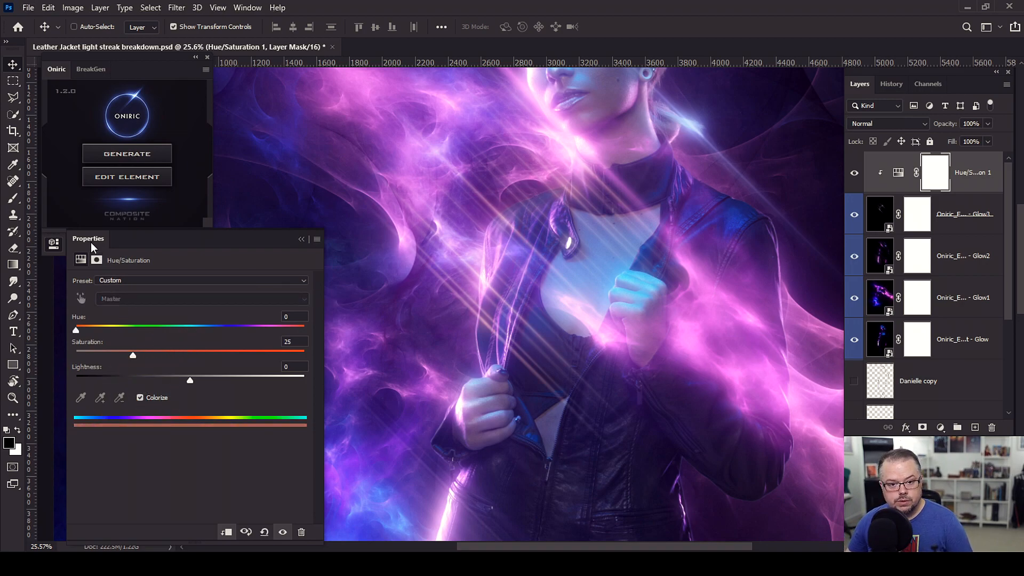
{"action": "left_click_drag", "start_coordinate": [136, 358], "coordinate": [240, 357]}
{"action": "mouse_move", "coordinate": [76, 329]}
{"action": "left_mouse_down"}
{"action": "mouse_move", "coordinate": [267, 331]}
{"action": "mouse_move", "coordinate": [232, 331]}
{"action": "left_mouse_up"}
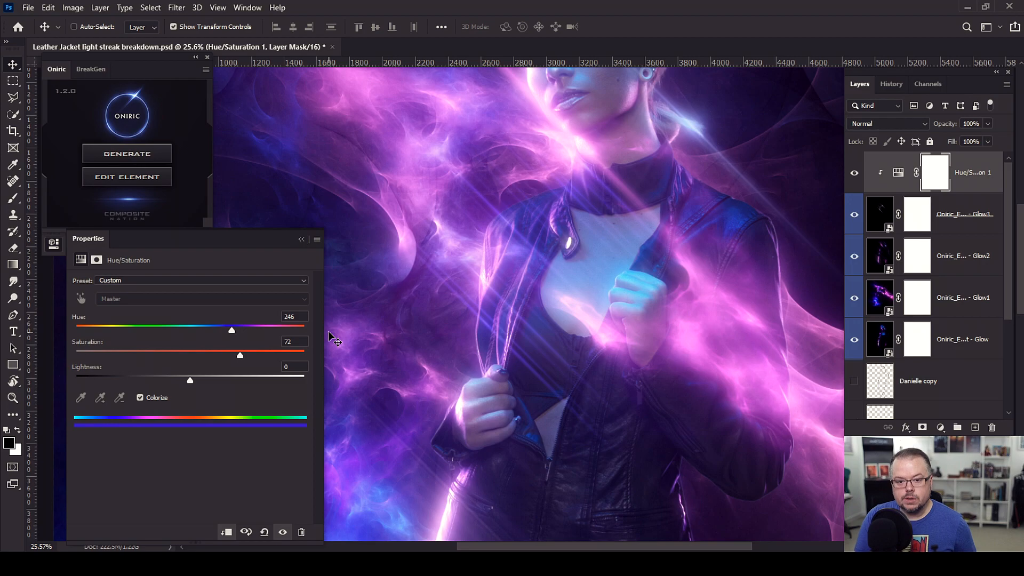
{"action": "key", "text": "ctrl+0"}
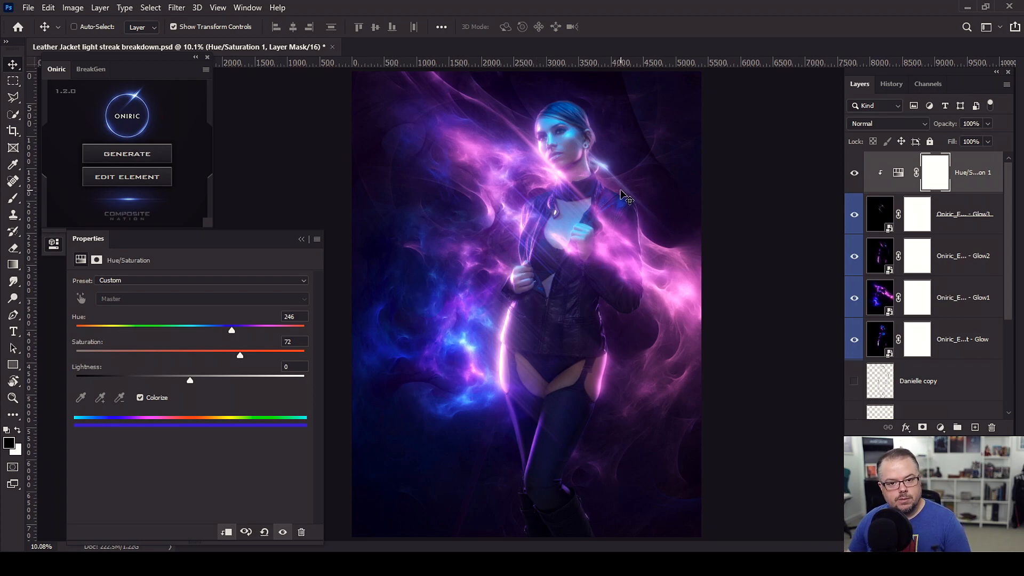
{"action": "scroll", "coordinate": [620, 193], "scroll_direction": "up", "scroll_amount": 3}
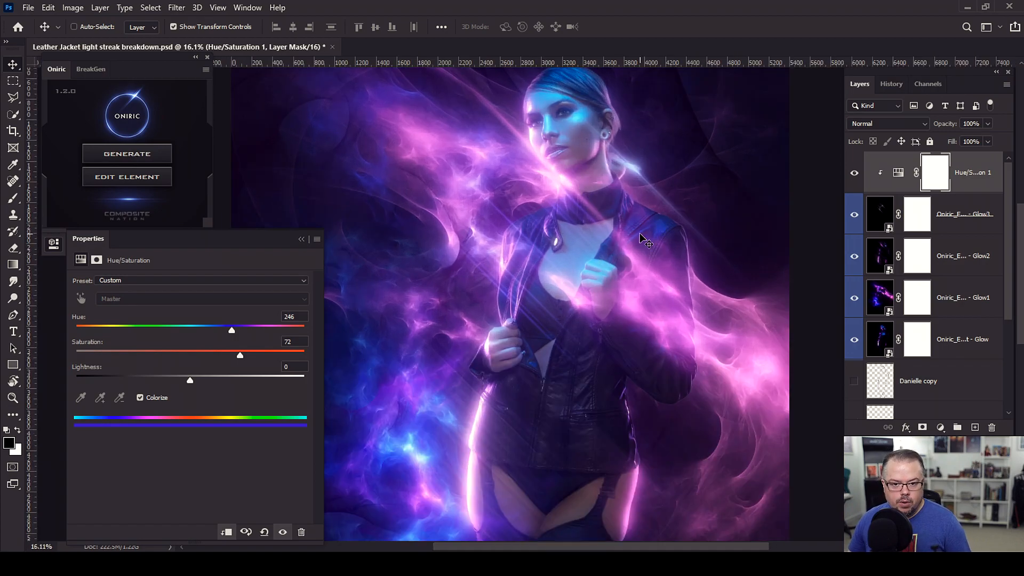
Step: Shift the hue of the colorized Glow3 streaks toward purple by setting the Hue/Saturation hue to 258
{"action": "left_click_drag", "start_coordinate": [235, 331], "coordinate": [238, 331]}
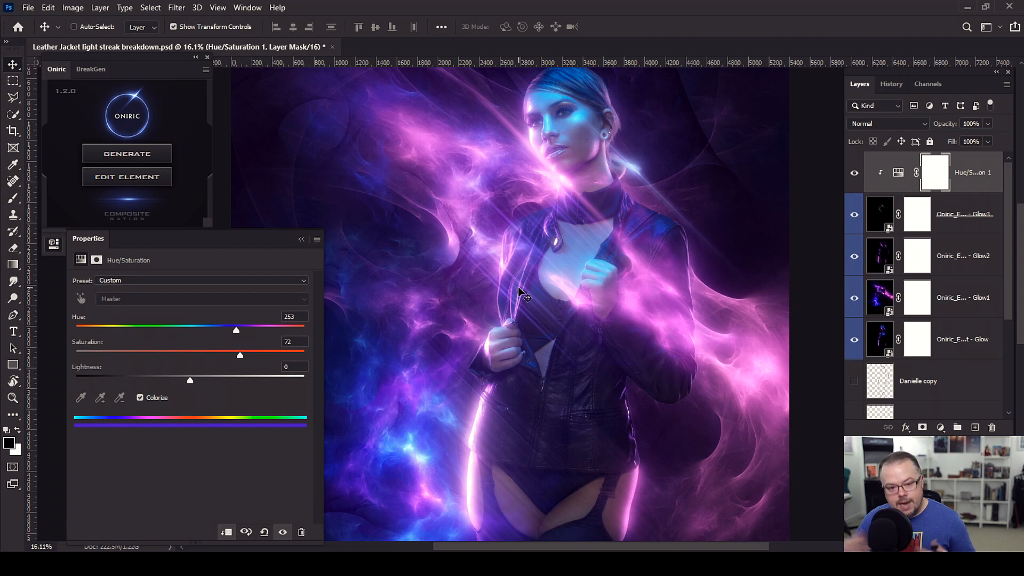
{"action": "left_click_drag", "start_coordinate": [236, 329], "coordinate": [240, 328]}
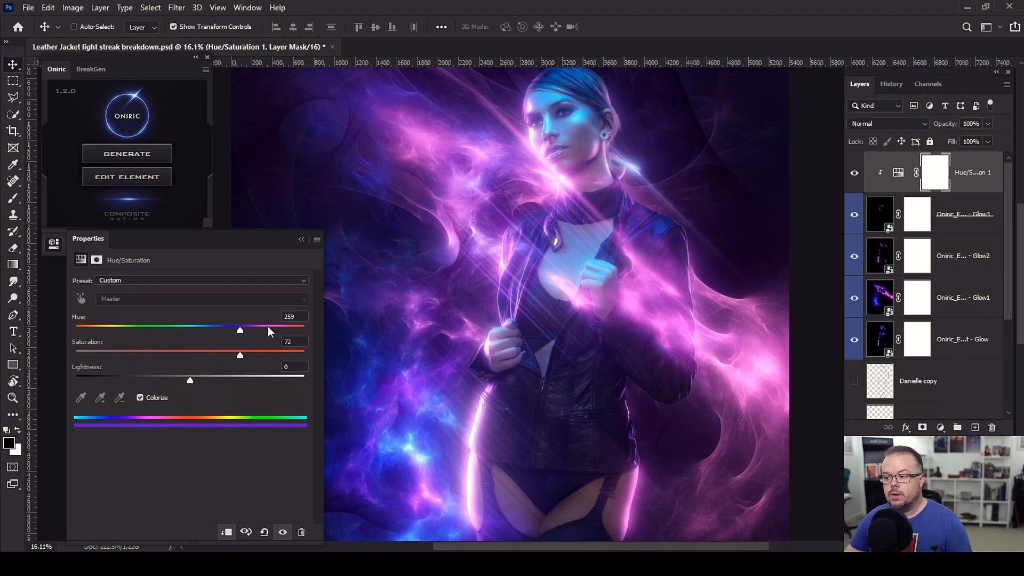
{"action": "left_click_drag", "start_coordinate": [240, 331], "coordinate": [239, 331]}
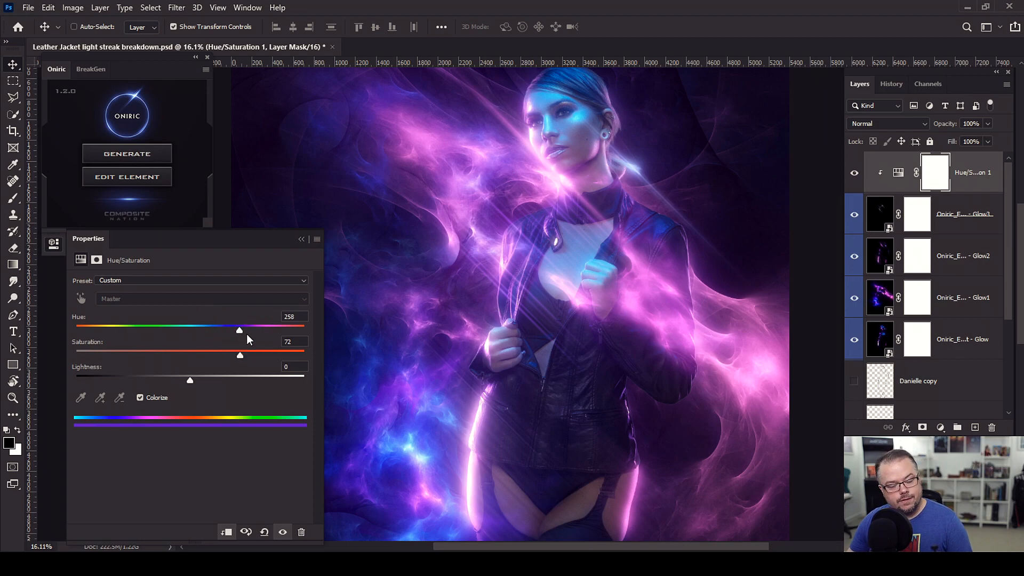
{"action": "left_click", "coordinate": [301, 239]}
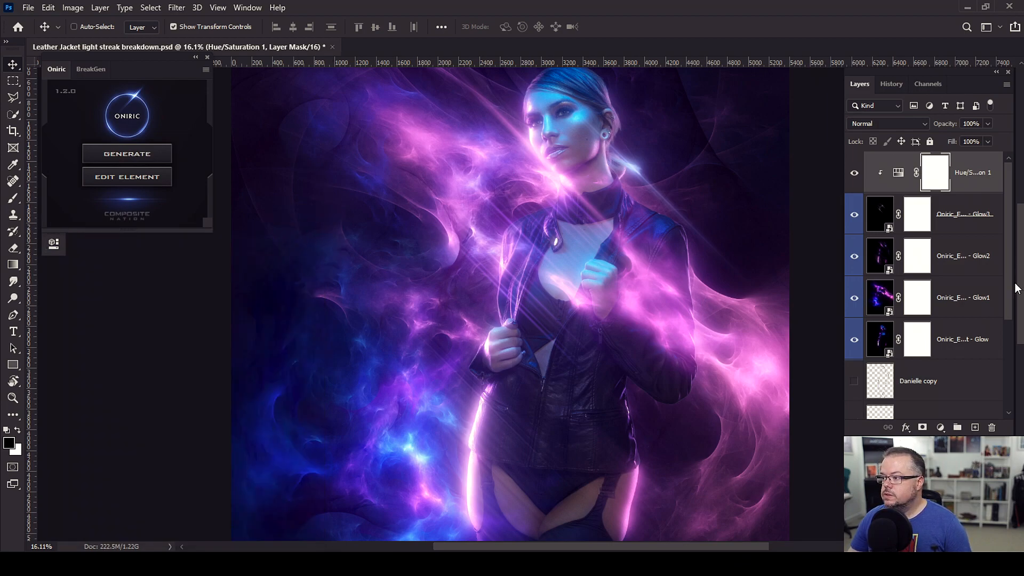
Step: Add a Levels adjustment layer above Hue/Saturation 1 and clip it to the Glow3 element
{"action": "left_click", "coordinate": [940, 428]}
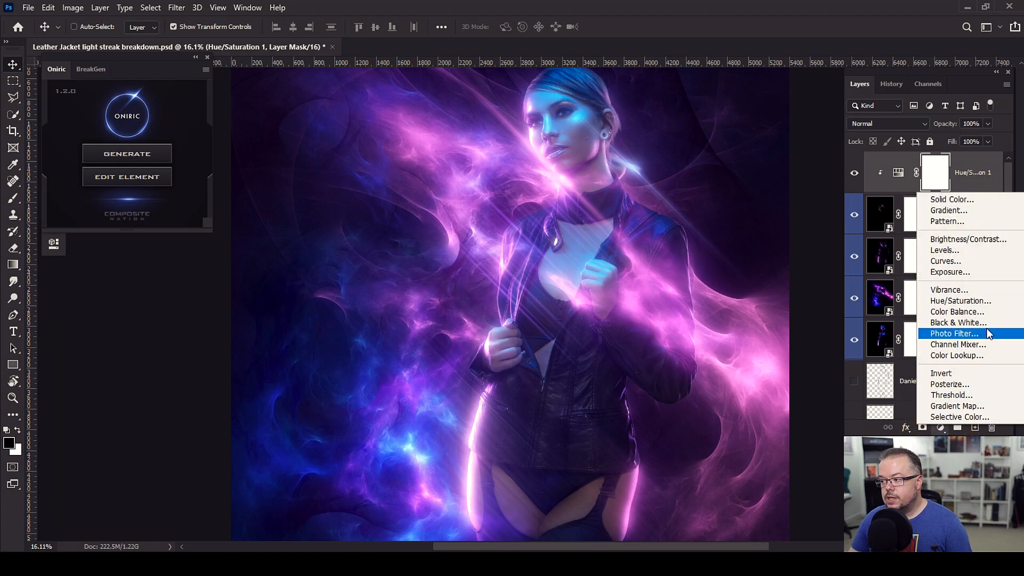
{"action": "left_click", "coordinate": [958, 250]}
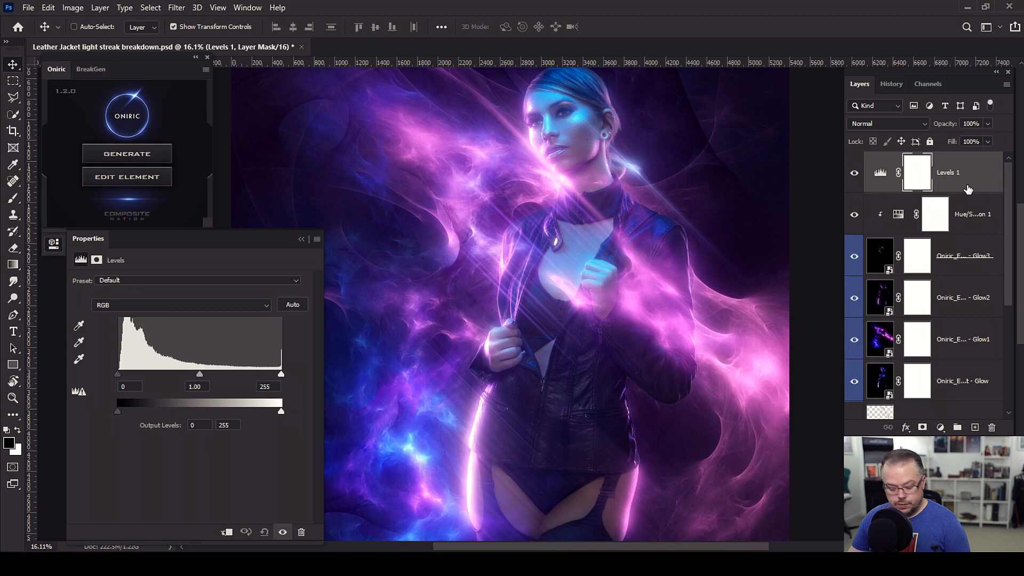
{"action": "left_click_drag", "start_coordinate": [968, 190], "coordinate": [967, 190]}
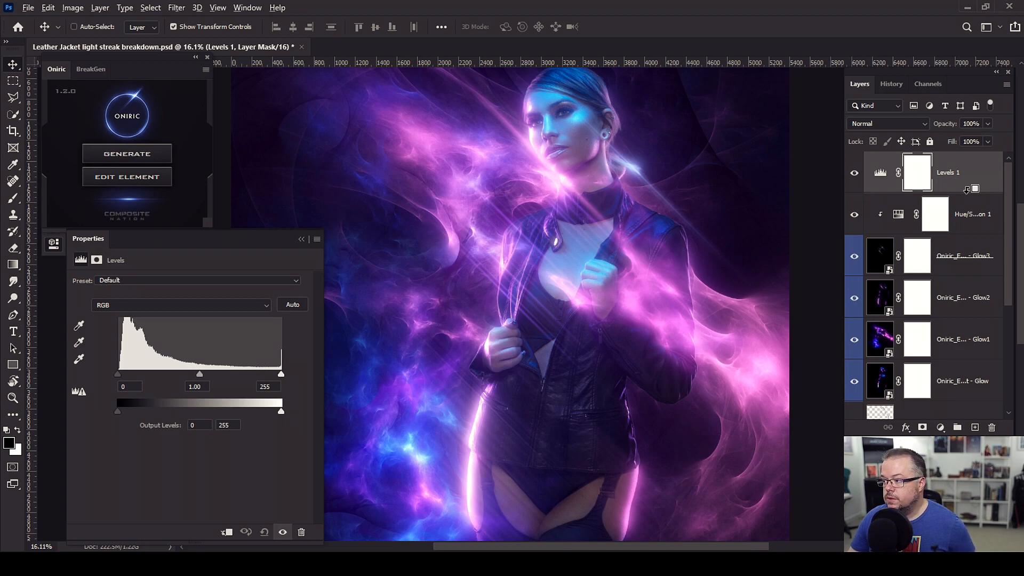
{"action": "left_click", "coordinate": [966, 194], "text": "alt"}
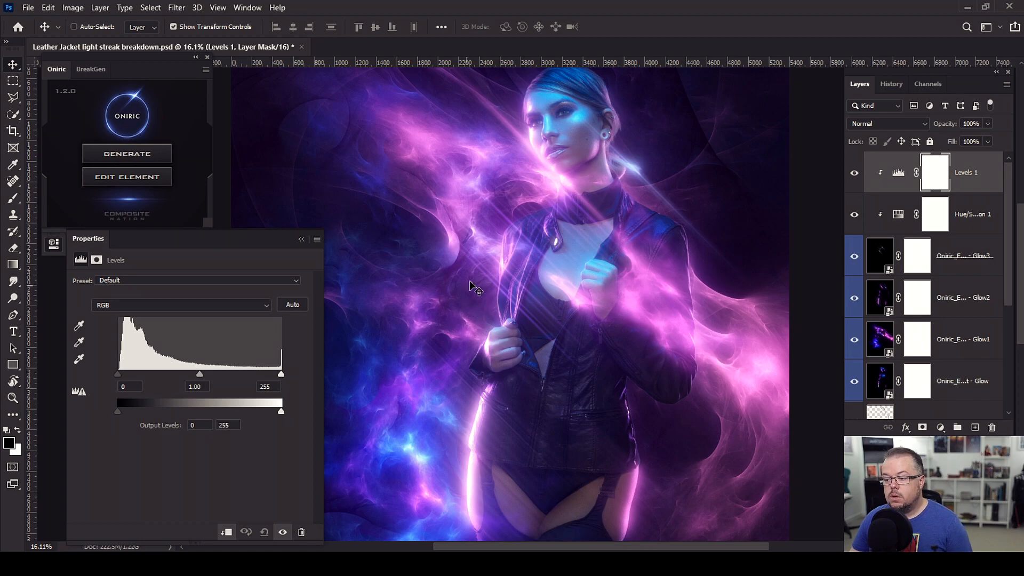
Step: Brighten the Glow3 streaks by setting the Levels white input to 124 and the midtone input to 1.72
{"action": "left_click_drag", "start_coordinate": [282, 374], "coordinate": [143, 377]}
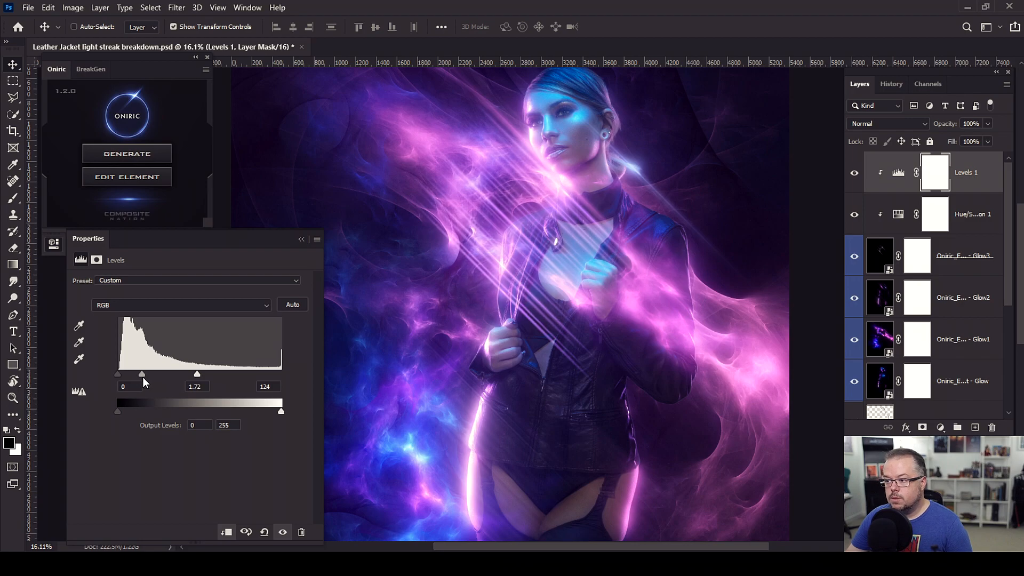
{"action": "left_click", "coordinate": [302, 240]}
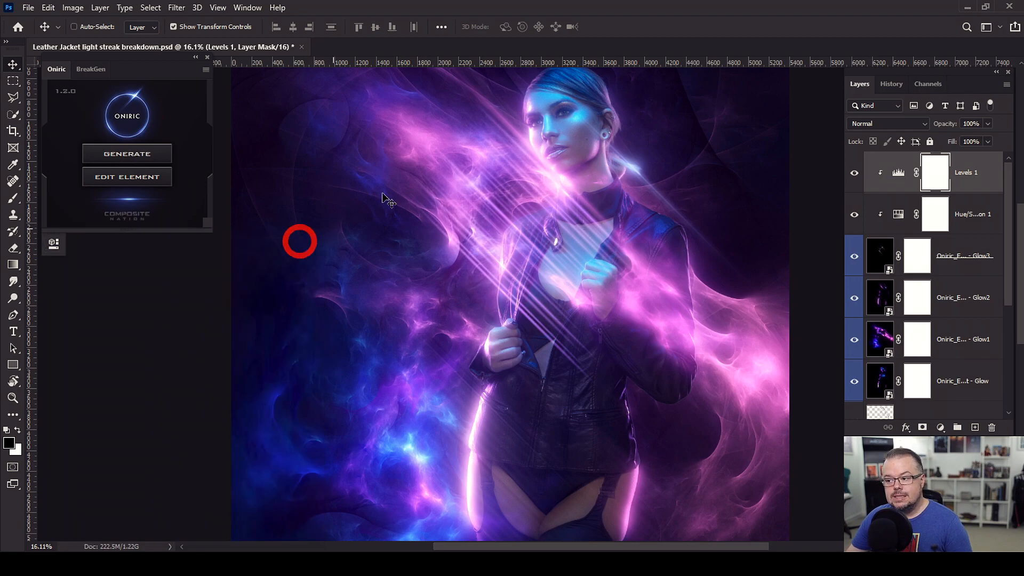
{"action": "key", "text": "ctrl+0"}
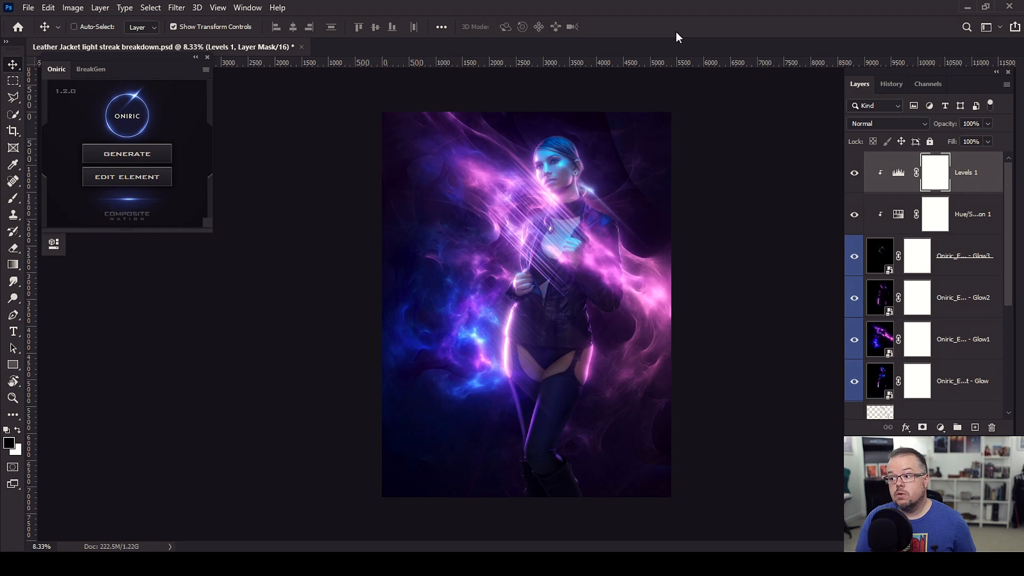
{"action": "scroll", "coordinate": [536, 184], "scroll_direction": "up", "scroll_amount": 3}
{"action": "scroll", "coordinate": [520, 185], "scroll_direction": "down", "scroll_amount": 1}
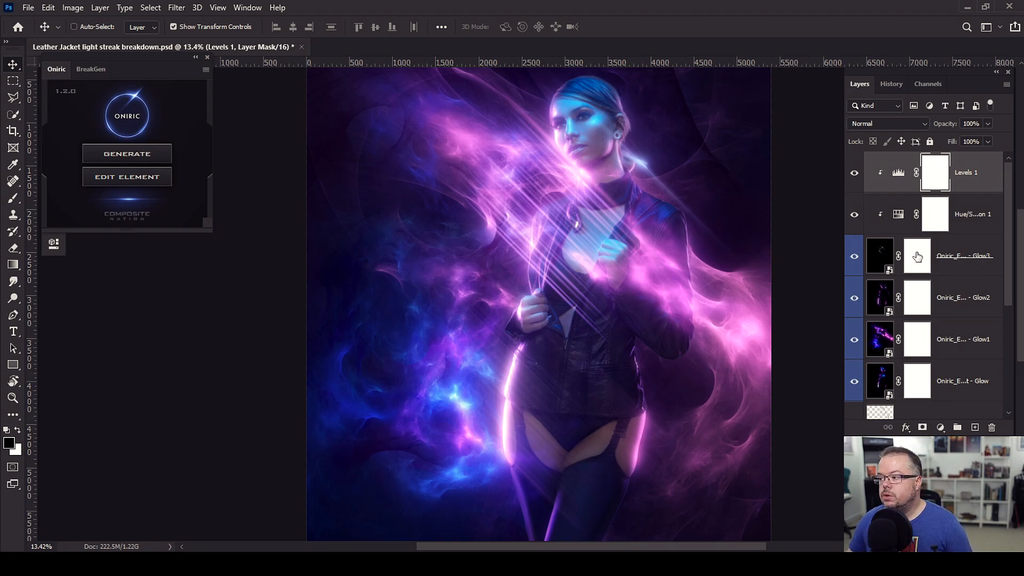
Step: Target the Glow3 layer mask and set up the Soft Round brush with 10% flow
{"action": "left_click", "coordinate": [917, 256]}
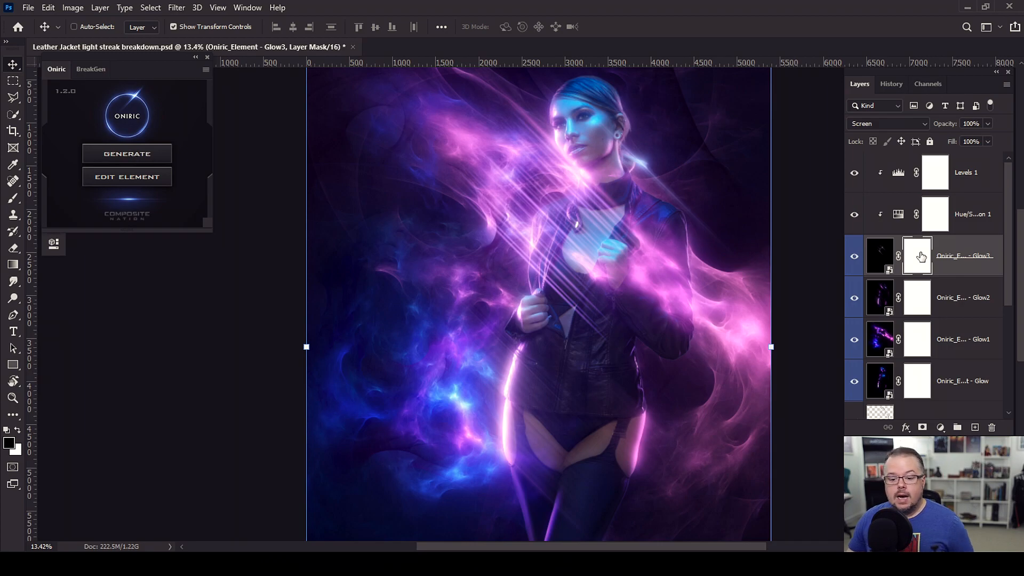
{"action": "key", "text": "b"}
{"action": "left_click", "coordinate": [92, 26]}
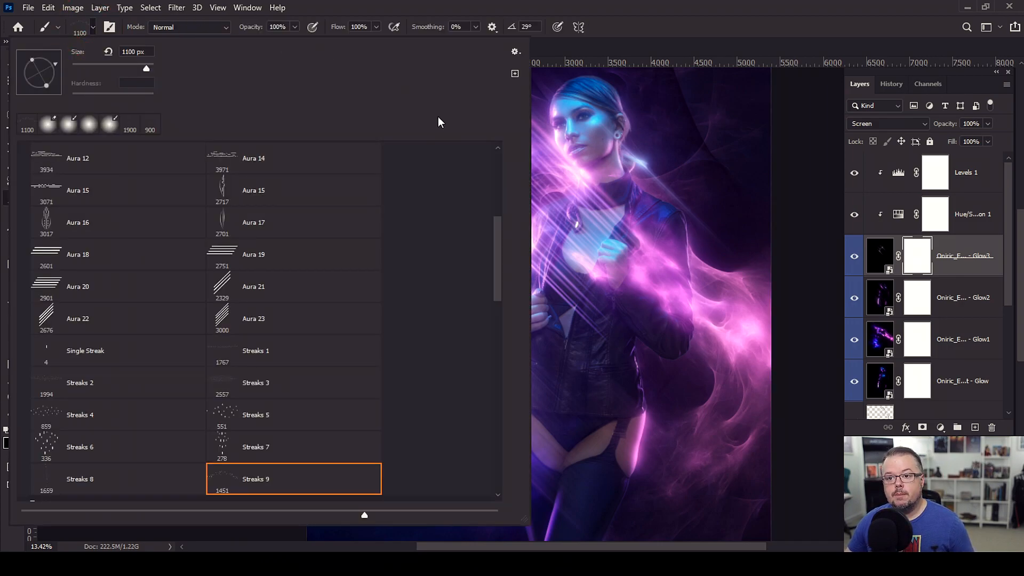
{"action": "left_click_drag", "start_coordinate": [500, 238], "coordinate": [483, 149]}
{"action": "left_click", "coordinate": [93, 176]}
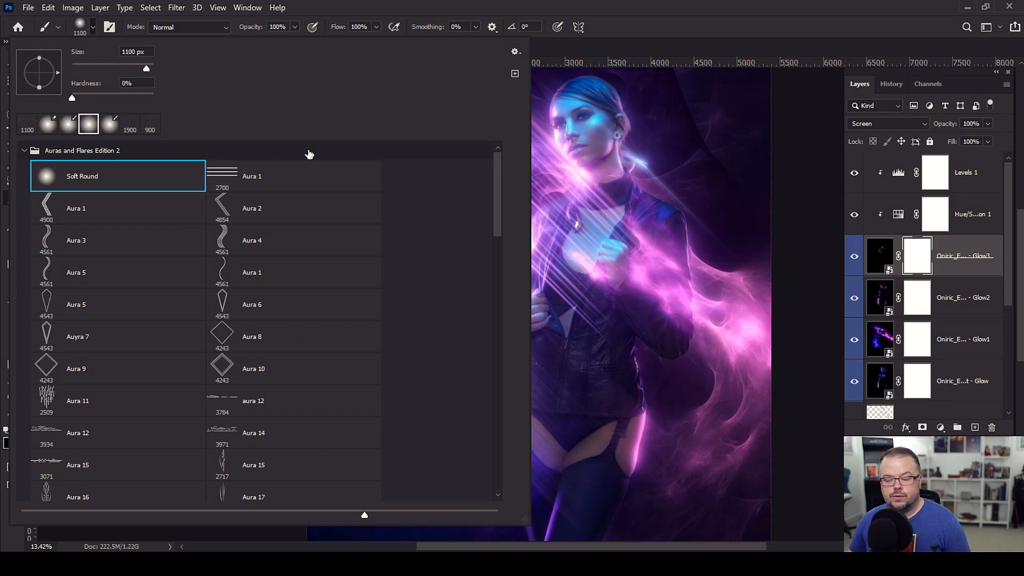
{"action": "left_click", "coordinate": [692, 8]}
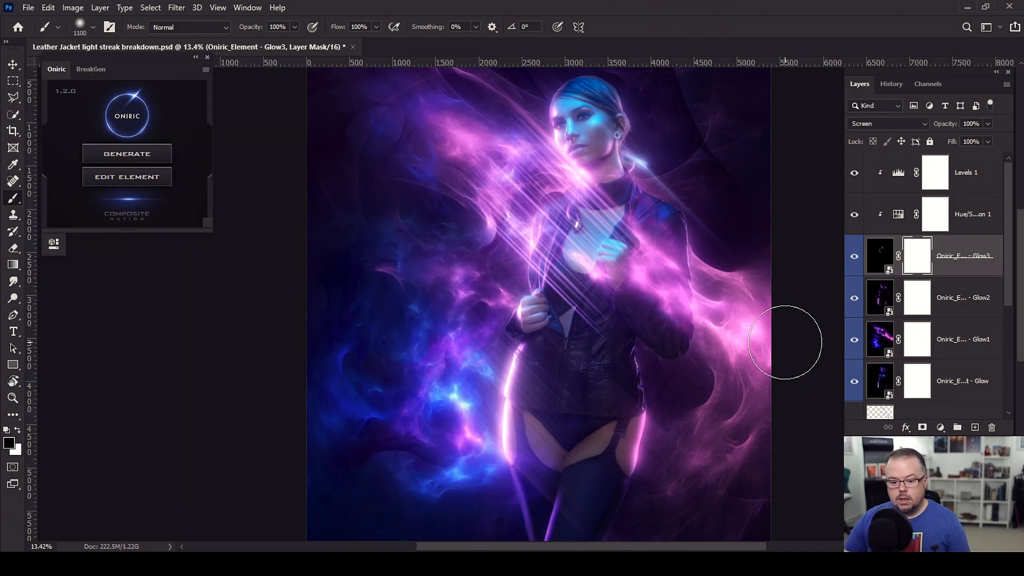
{"action": "key", "text": "shift+1"}
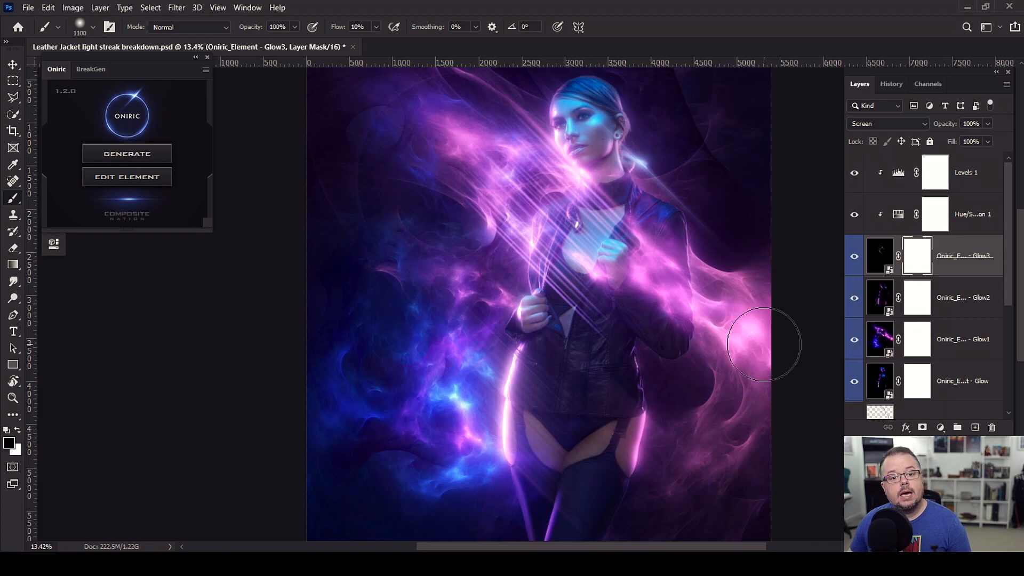
Step: Paint black on the Glow3 mask, reducing the brush to 250 px, to fade streaks over the chest and the nebula beside her shoulder
{"action": "scroll", "coordinate": [492, 200], "scroll_direction": "up", "scroll_amount": 1}
{"action": "key", "text": "bracketleft"}
{"action": "key", "text": "bracketleft"}
{"action": "key", "text": "bracketleft"}
{"action": "key", "text": "bracketleft"}
{"action": "key", "text": "bracketleft"}
{"action": "key", "text": "bracketleft"}
{"action": "key", "text": "bracketleft"}
{"action": "key", "text": "bracketleft"}
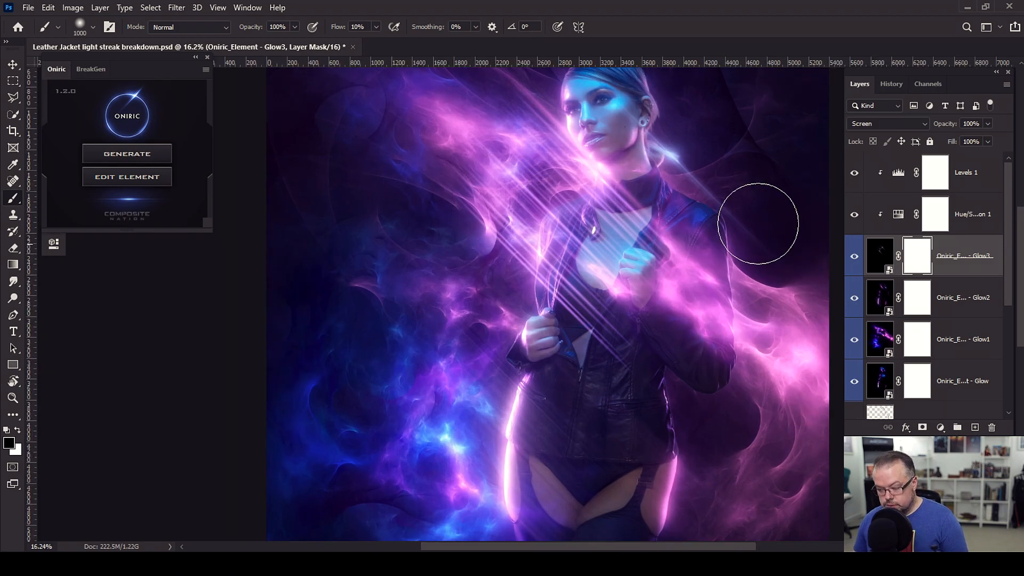
{"action": "key", "text": "bracketright"}
{"action": "key", "text": "bracketright"}
{"action": "mouse_move", "coordinate": [607, 266]}
{"action": "left_mouse_down"}
{"action": "mouse_move", "coordinate": [557, 225]}
{"action": "mouse_move", "coordinate": [580, 249]}
{"action": "mouse_move", "coordinate": [603, 239]}
{"action": "mouse_move", "coordinate": [661, 254]}
{"action": "mouse_move", "coordinate": [687, 283]}
{"action": "mouse_move", "coordinate": [673, 285]}
{"action": "mouse_move", "coordinate": [670, 257]}
{"action": "left_mouse_up"}
{"action": "key", "text": "bracketleft"}
{"action": "key", "text": "bracketleft"}
{"action": "key", "text": "bracketleft"}
{"action": "key", "text": "bracketleft"}
{"action": "mouse_move", "coordinate": [552, 256]}
{"action": "left_mouse_down"}
{"action": "mouse_move", "coordinate": [613, 327]}
{"action": "mouse_move", "coordinate": [567, 279]}
{"action": "mouse_move", "coordinate": [551, 213]}
{"action": "mouse_move", "coordinate": [594, 274]}
{"action": "mouse_move", "coordinate": [571, 207]}
{"action": "mouse_move", "coordinate": [631, 266]}
{"action": "left_mouse_up"}
{"action": "key", "text": "bracketleft"}
{"action": "key", "text": "bracketleft"}
{"action": "key", "text": "bracketleft"}
{"action": "key", "text": "bracketleft"}
{"action": "mouse_move", "coordinate": [491, 140]}
{"action": "left_mouse_down"}
{"action": "mouse_move", "coordinate": [550, 193]}
{"action": "mouse_move", "coordinate": [563, 229]}
{"action": "left_mouse_up"}
{"action": "key", "text": "bracketright"}
{"action": "key", "text": "bracketright"}
{"action": "key", "text": "bracketright"}
{"action": "left_click_drag", "start_coordinate": [493, 173], "coordinate": [562, 206]}
{"action": "key", "text": "bracketright"}
{"action": "left_click_drag", "start_coordinate": [549, 165], "coordinate": [586, 203]}
{"action": "mouse_move", "coordinate": [635, 240]}
{"action": "left_mouse_down"}
{"action": "mouse_move", "coordinate": [590, 169]}
{"action": "mouse_move", "coordinate": [685, 247]}
{"action": "mouse_move", "coordinate": [599, 230]}
{"action": "left_mouse_up"}
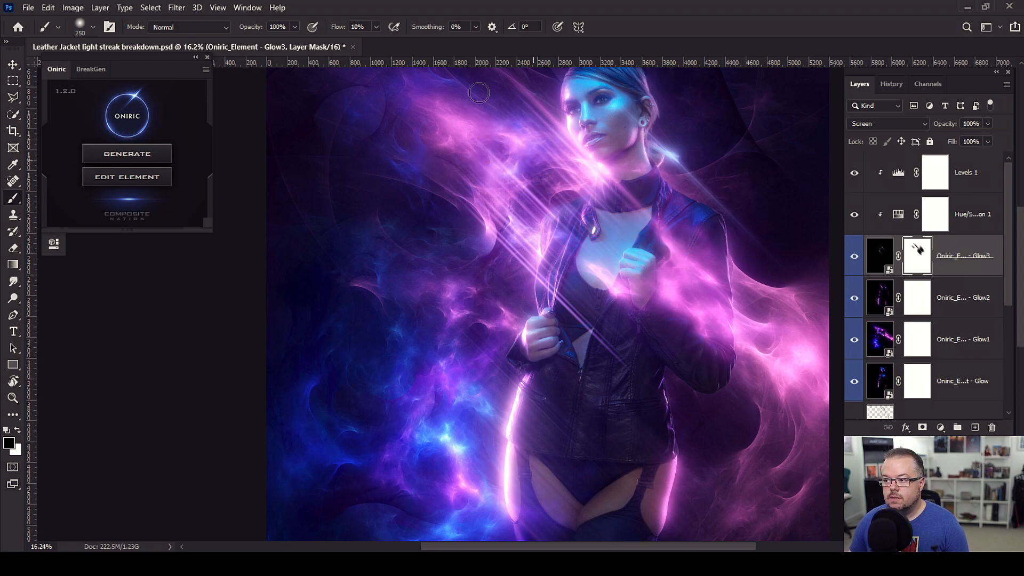
{"action": "scroll", "coordinate": [637, 185], "scroll_direction": "down", "scroll_amount": 3}
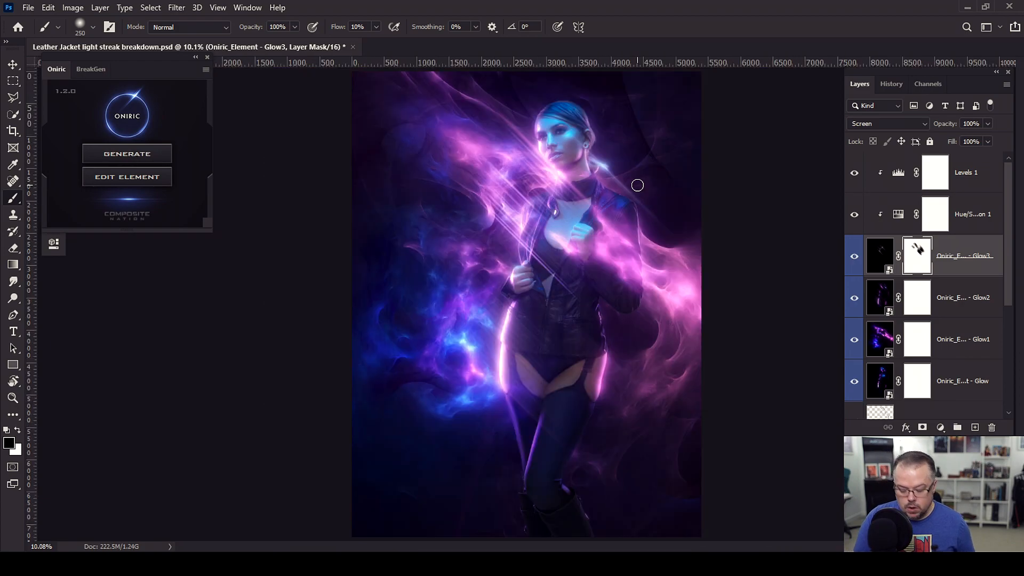